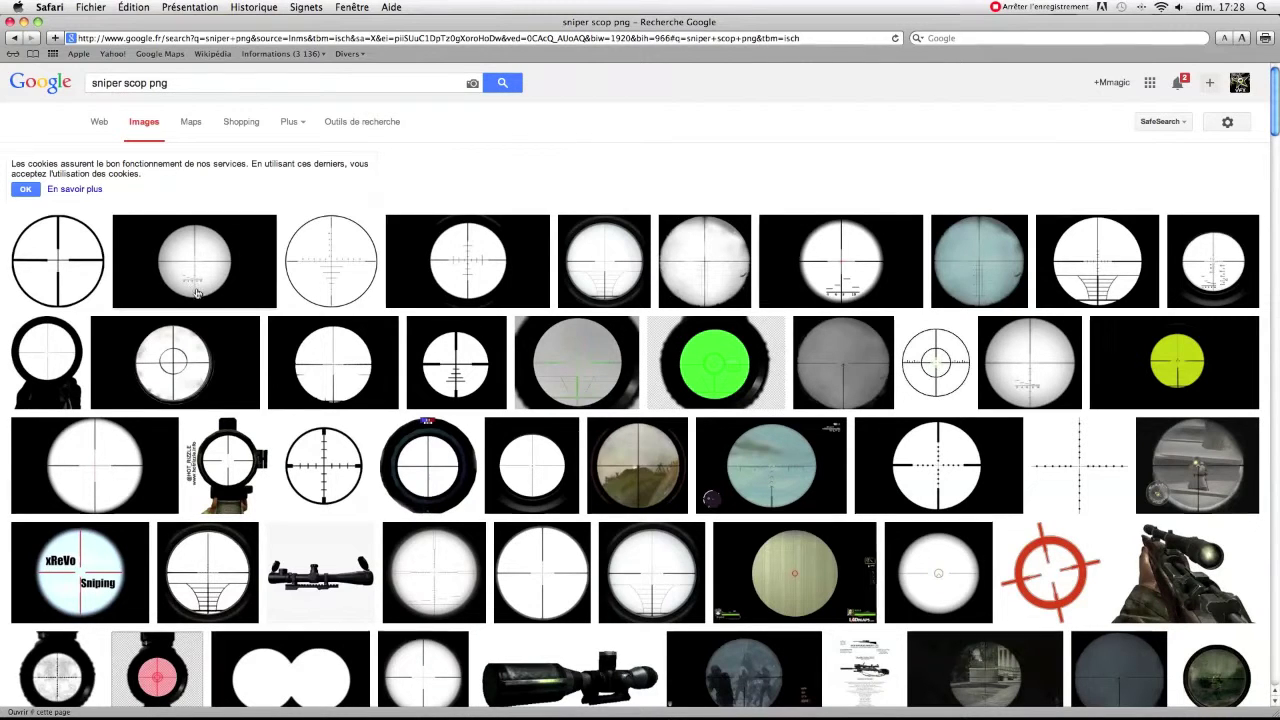
# - Preview the regular MW3 sniper scope reticle and compare other scope images in the "sniper scop png" results
pyautogui.moveTo(209, 282)
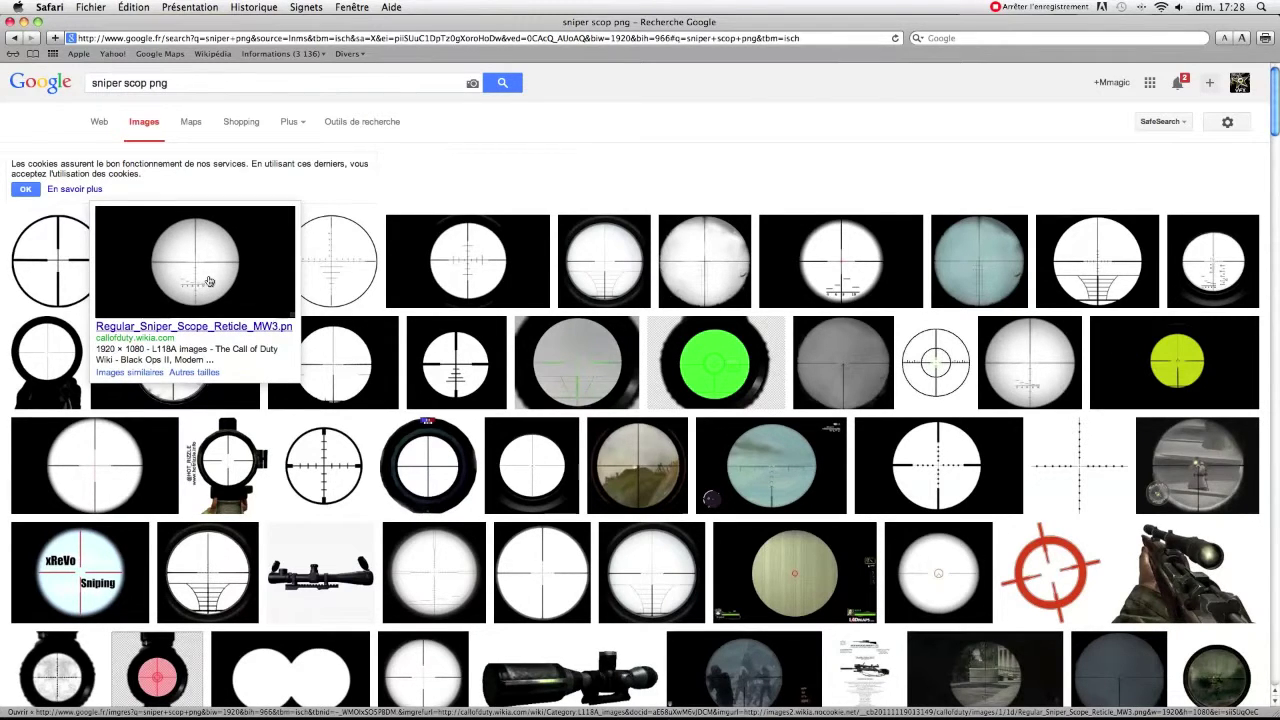
pyautogui.click(209, 282)
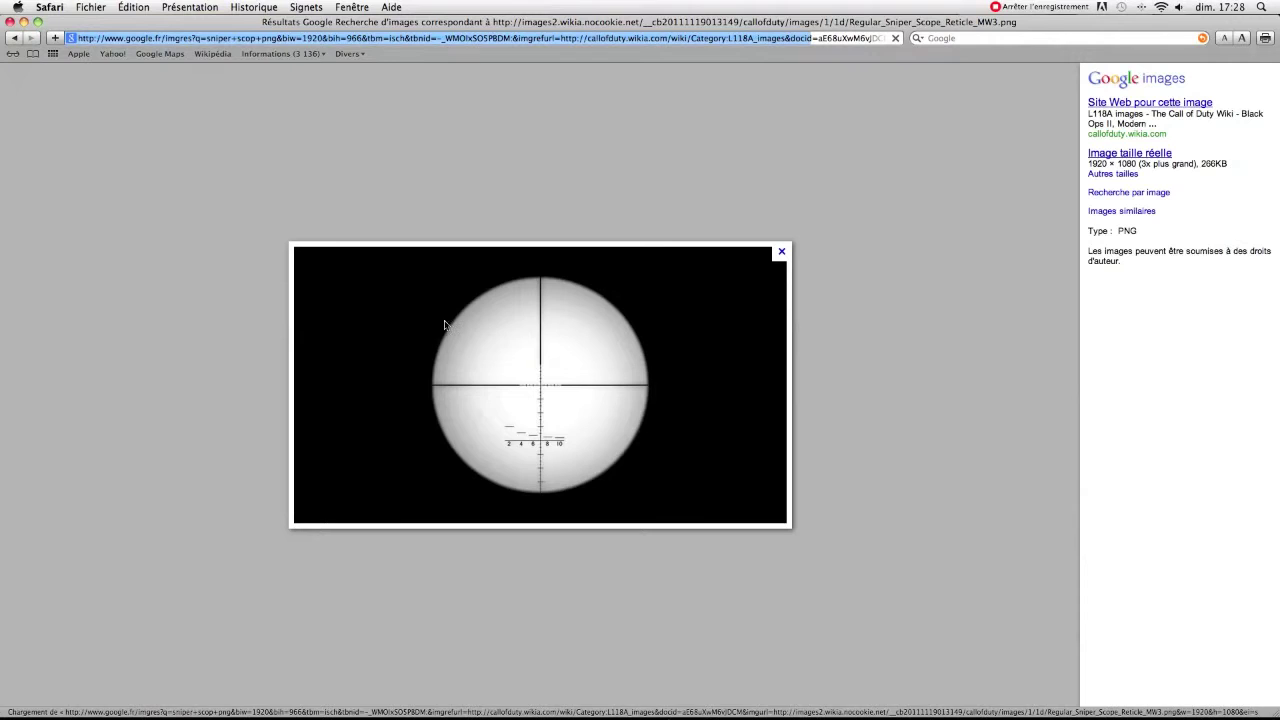
pyautogui.moveTo(482, 331)
pyautogui.mouseDown()
pyautogui.moveTo(450, 308)
pyautogui.moveTo(347, 157)
pyautogui.moveTo(345, 143)
pyautogui.moveTo(401, 119)
pyautogui.moveTo(407, 47)
pyautogui.moveTo(358, 41)
pyautogui.moveTo(366, 178)
pyautogui.moveTo(469, 321)
pyautogui.moveTo(489, 327)
pyautogui.mouseUp()
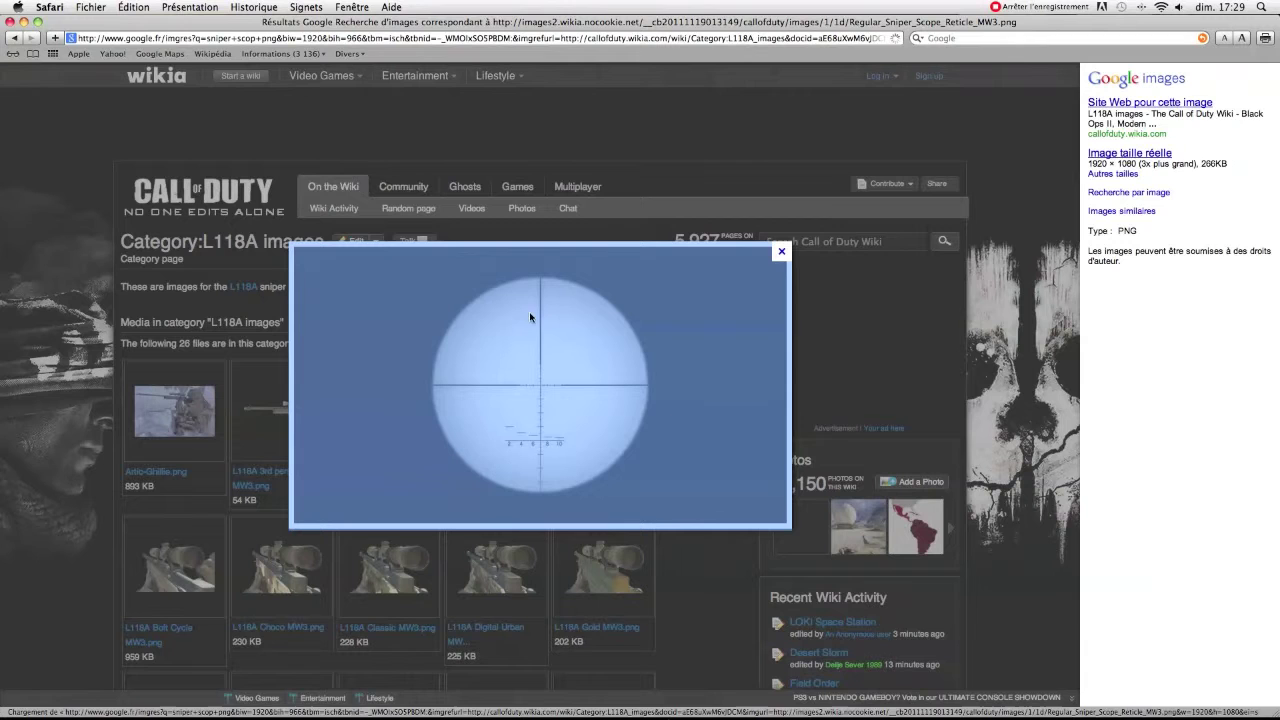
pyautogui.click(14, 38)
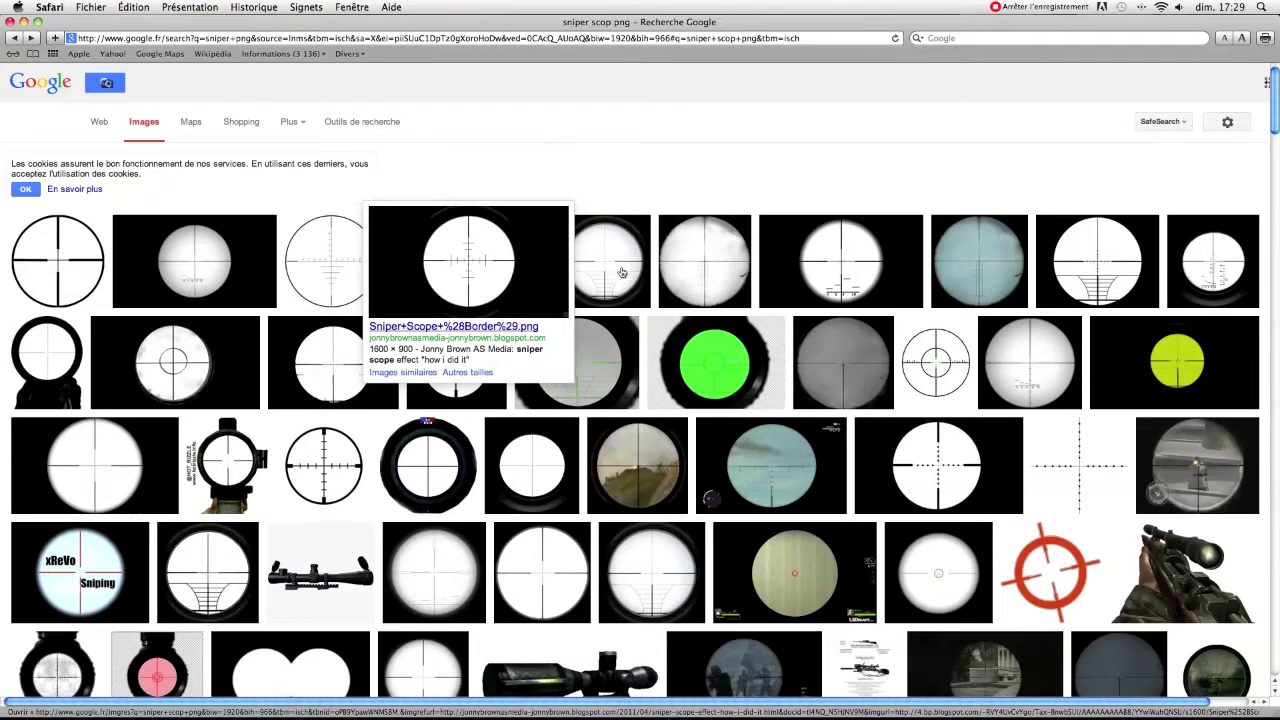
pyautogui.moveTo(818, 279)
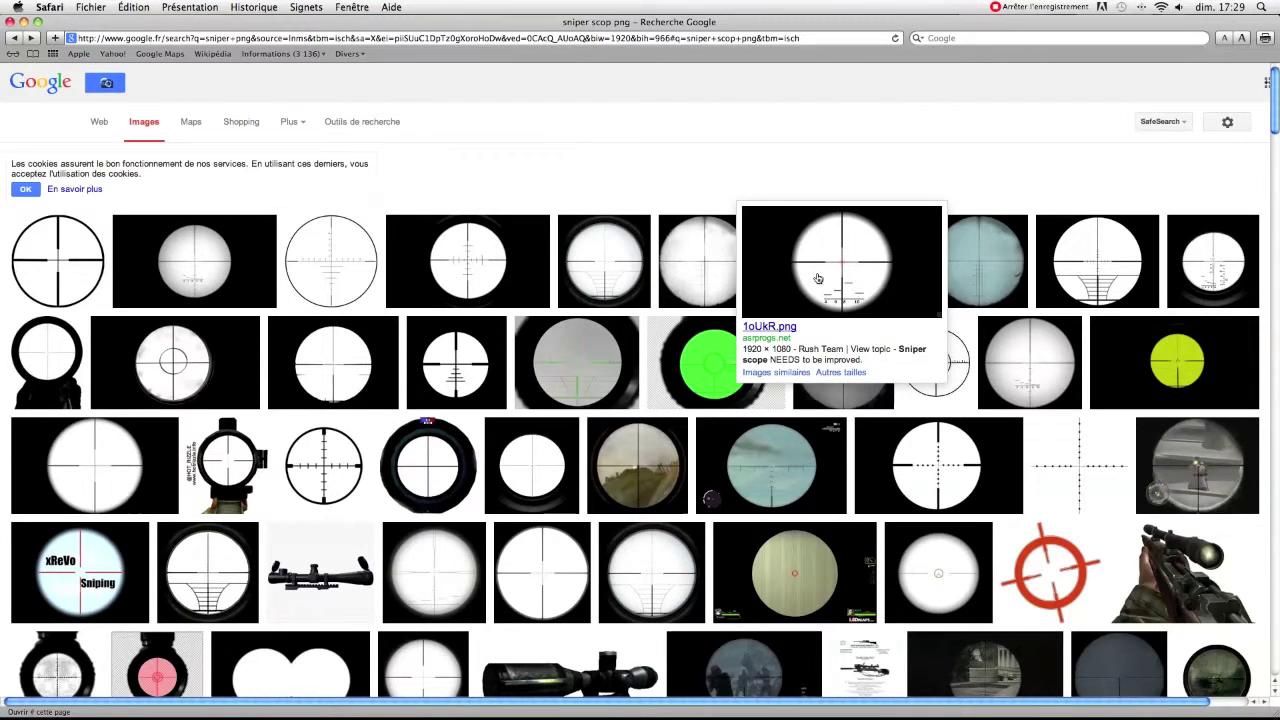
pyautogui.moveTo(139, 451)
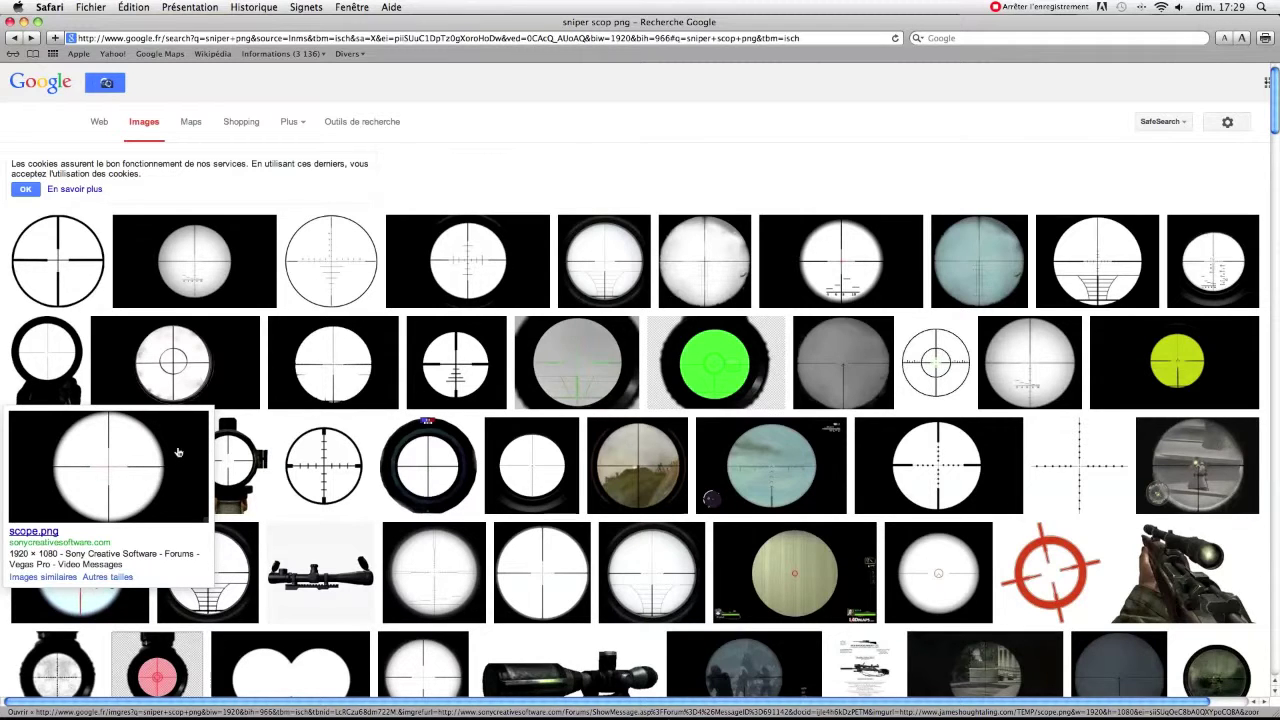
pyautogui.moveTo(258, 474)
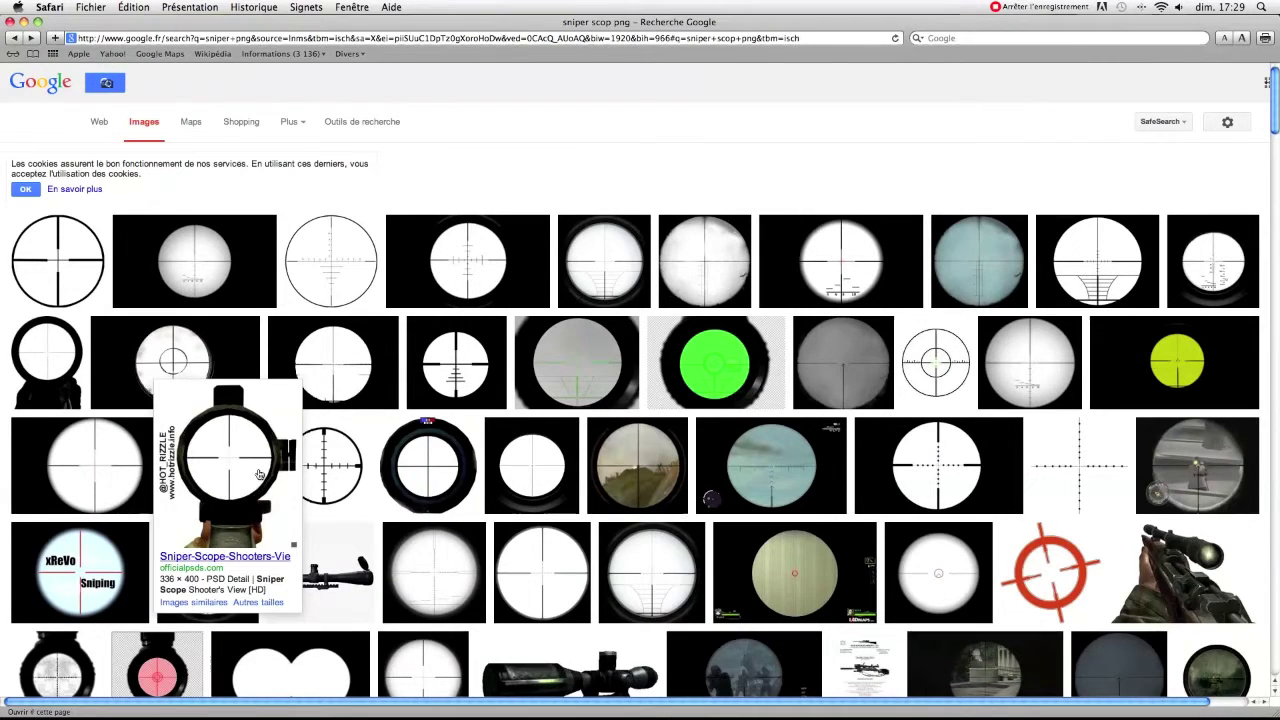
pyautogui.moveTo(313, 376)
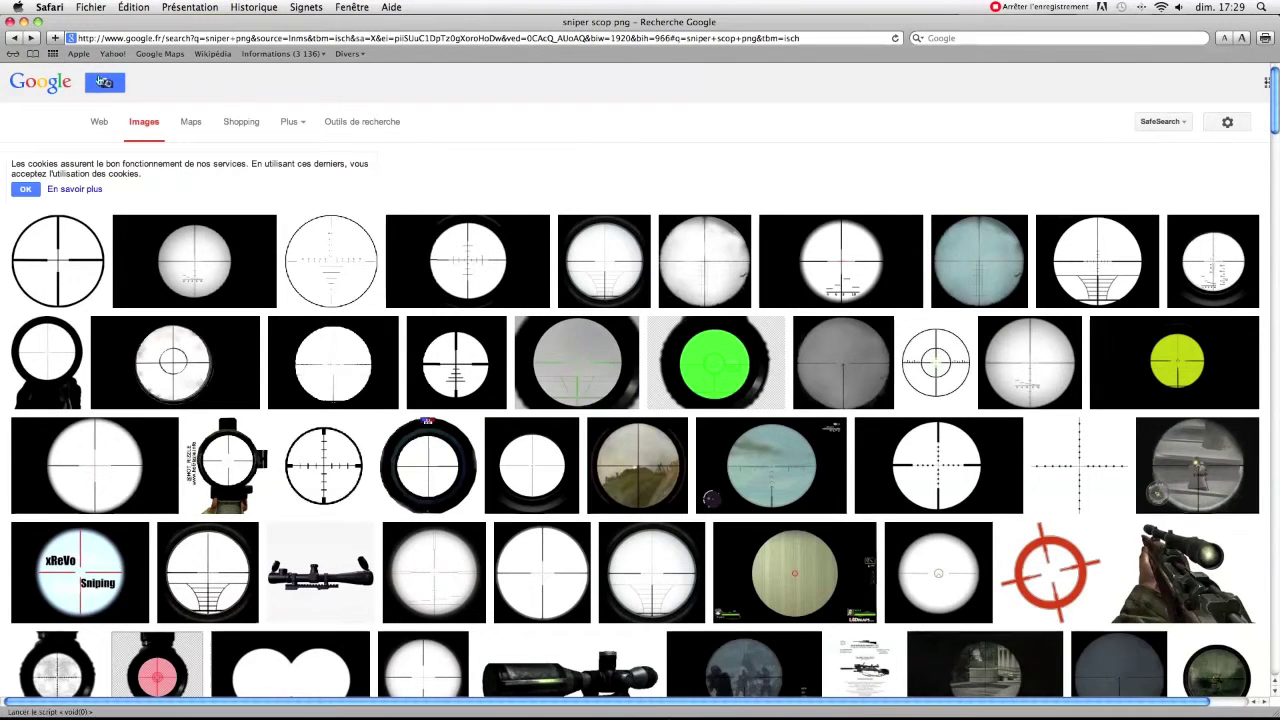
# - Switch to iMovie and add the whole first clip of the Sniper tuto event to the empty TUTO sniper project
pyautogui.click(24, 23)
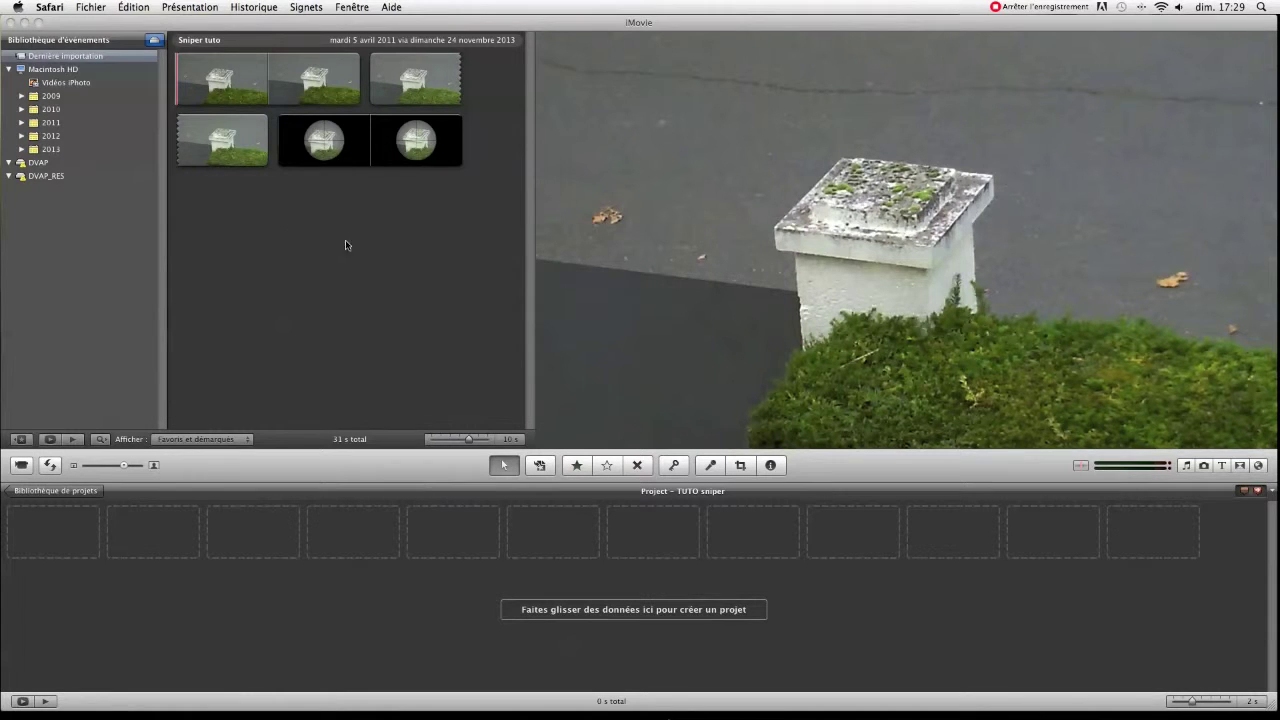
pyautogui.click(193, 81)
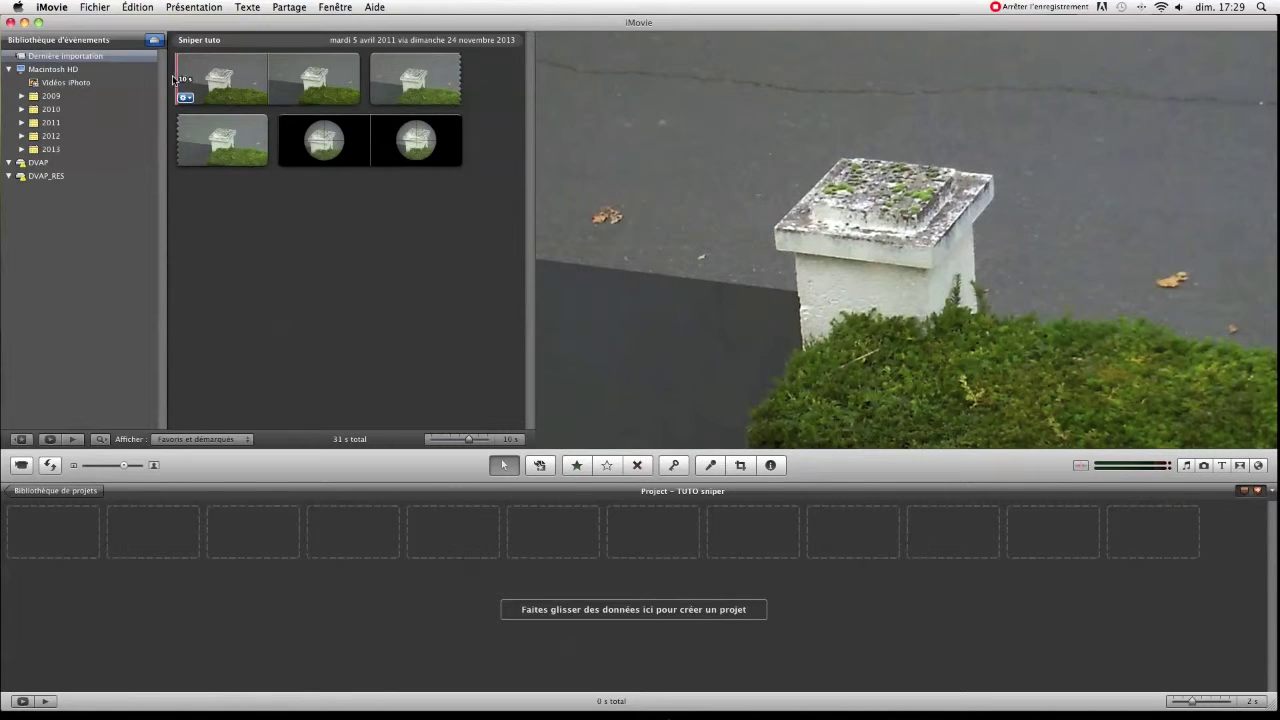
pyautogui.moveTo(178, 80); pyautogui.dragTo(338, 527)
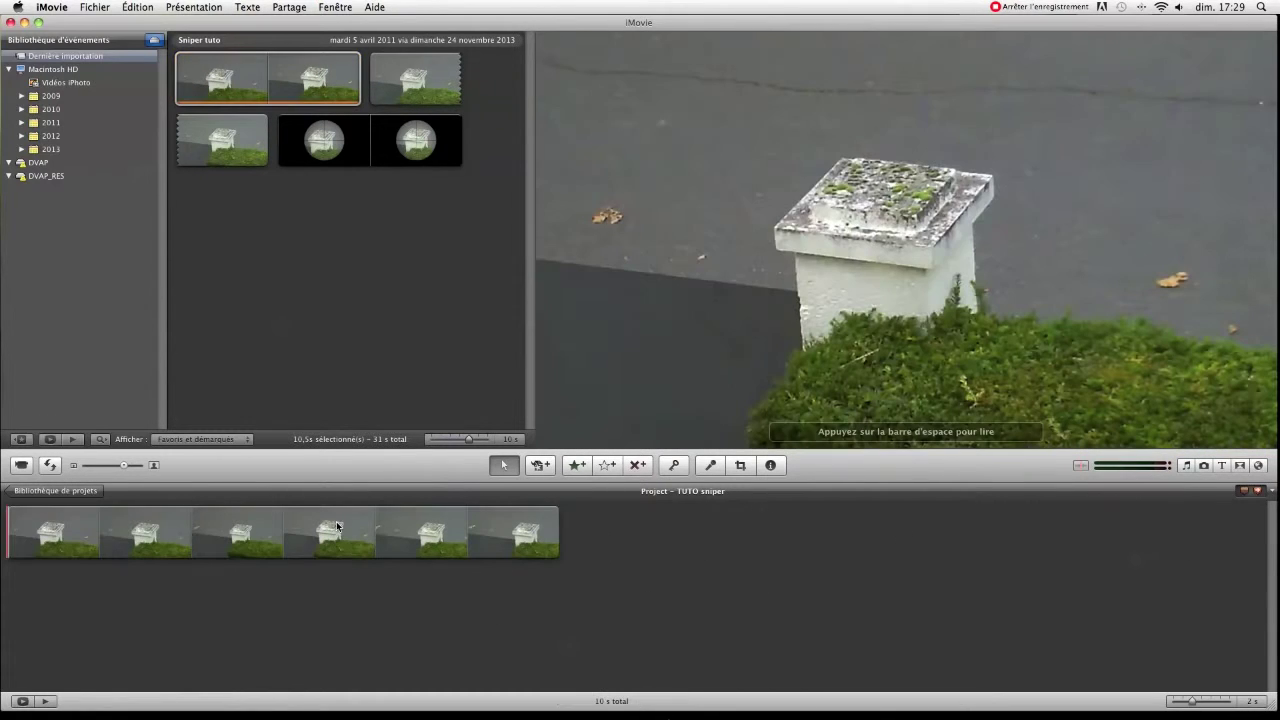
# - Mute the project clip by setting its audio volume to 0%
pyautogui.click(14, 550)
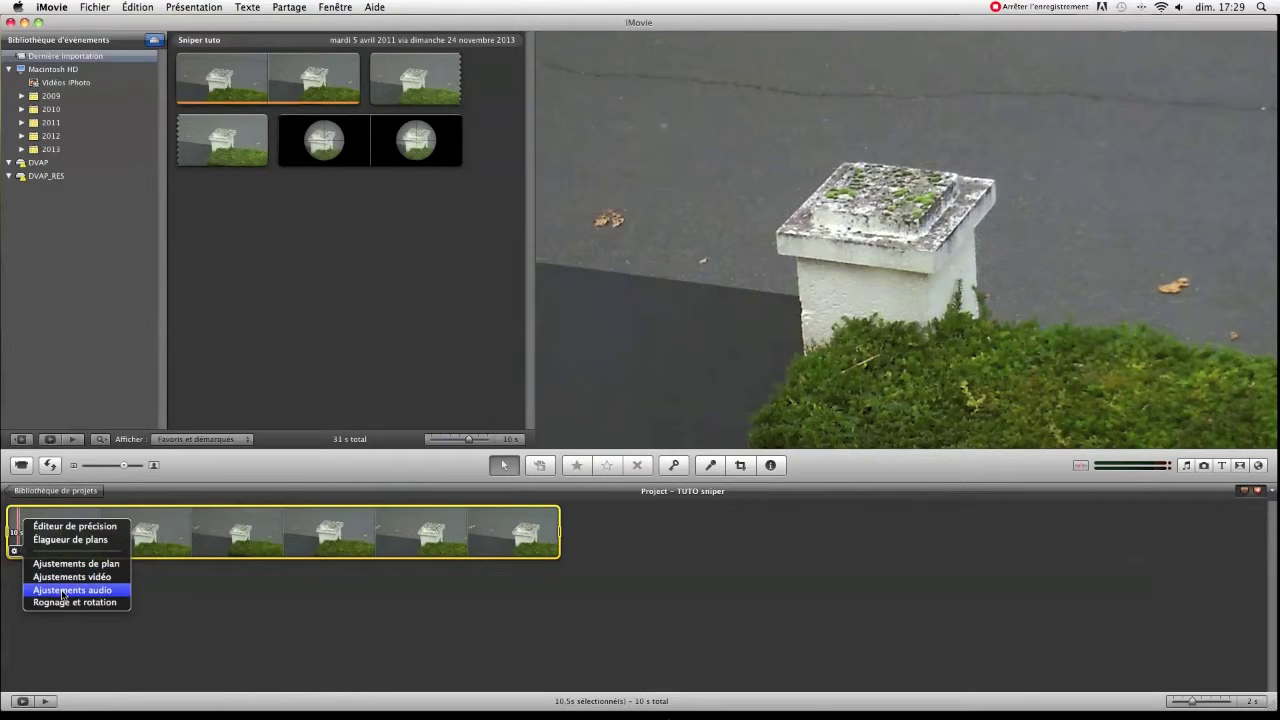
pyautogui.click(62, 590)
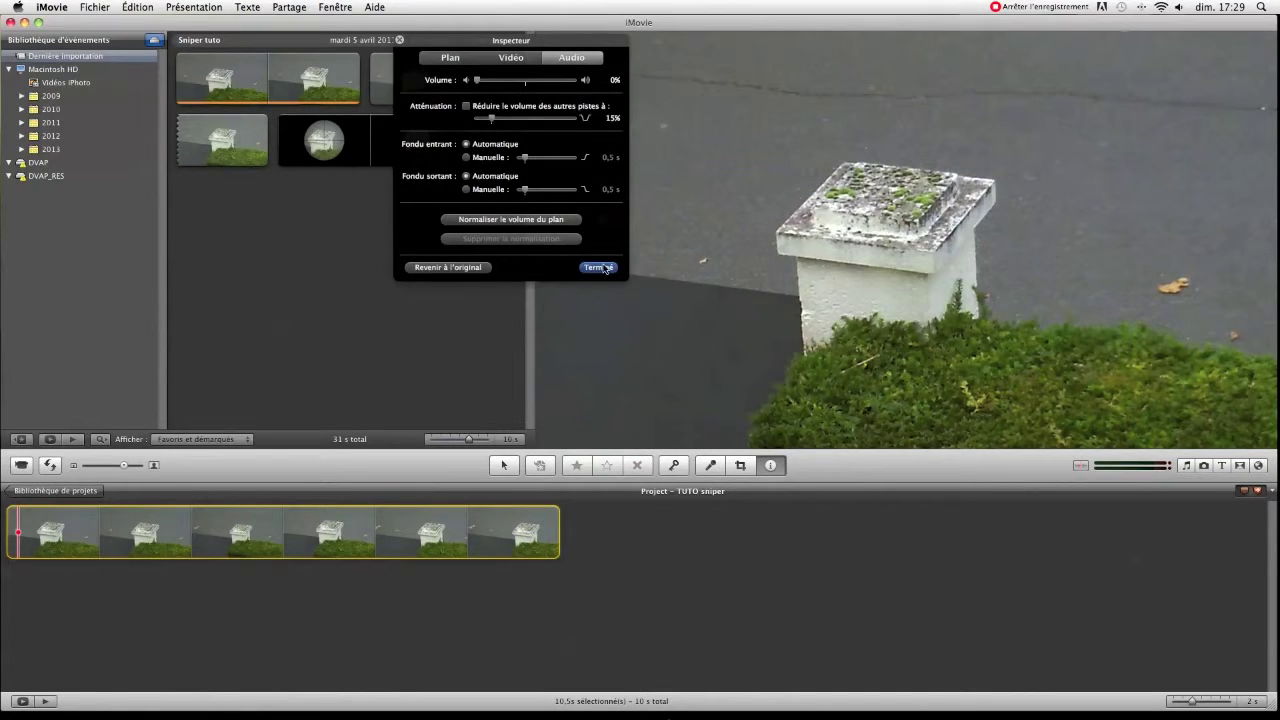
pyautogui.click(598, 267)
pyautogui.click(688, 550)
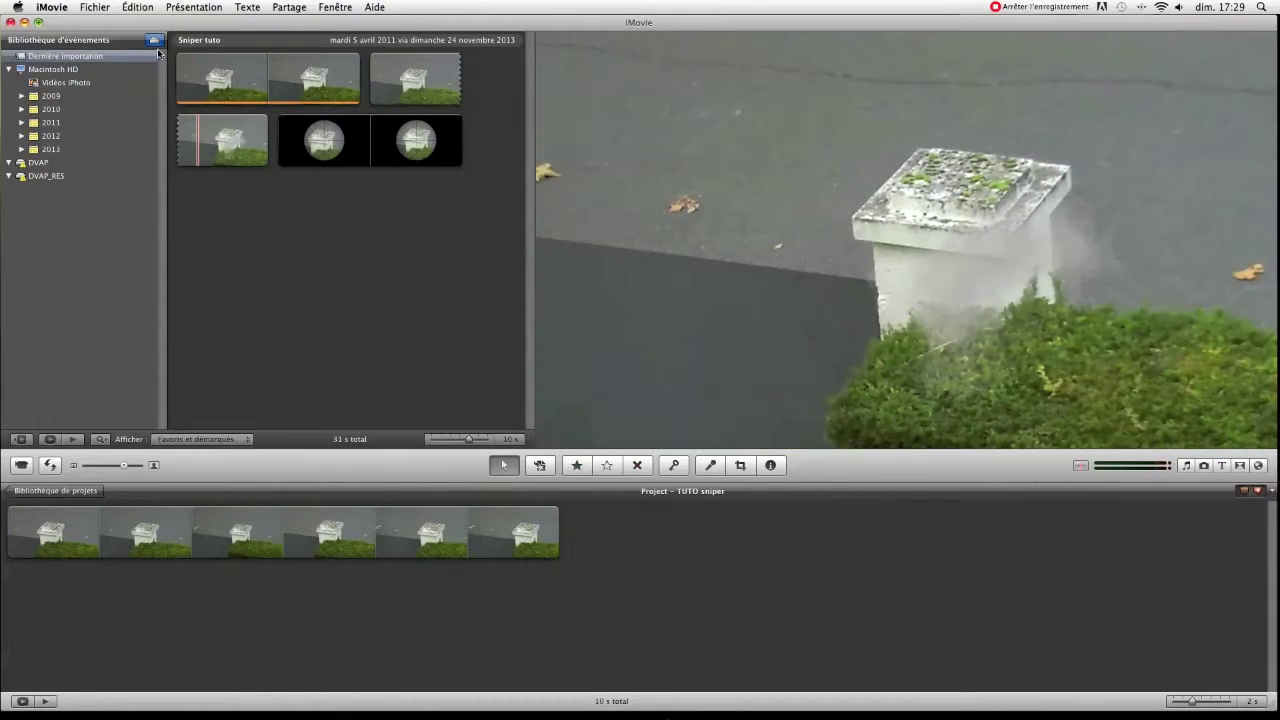
# - Adjust the system volume and play the first clip of the Sniper tuto event to check it
pyautogui.moveTo(178, 80)
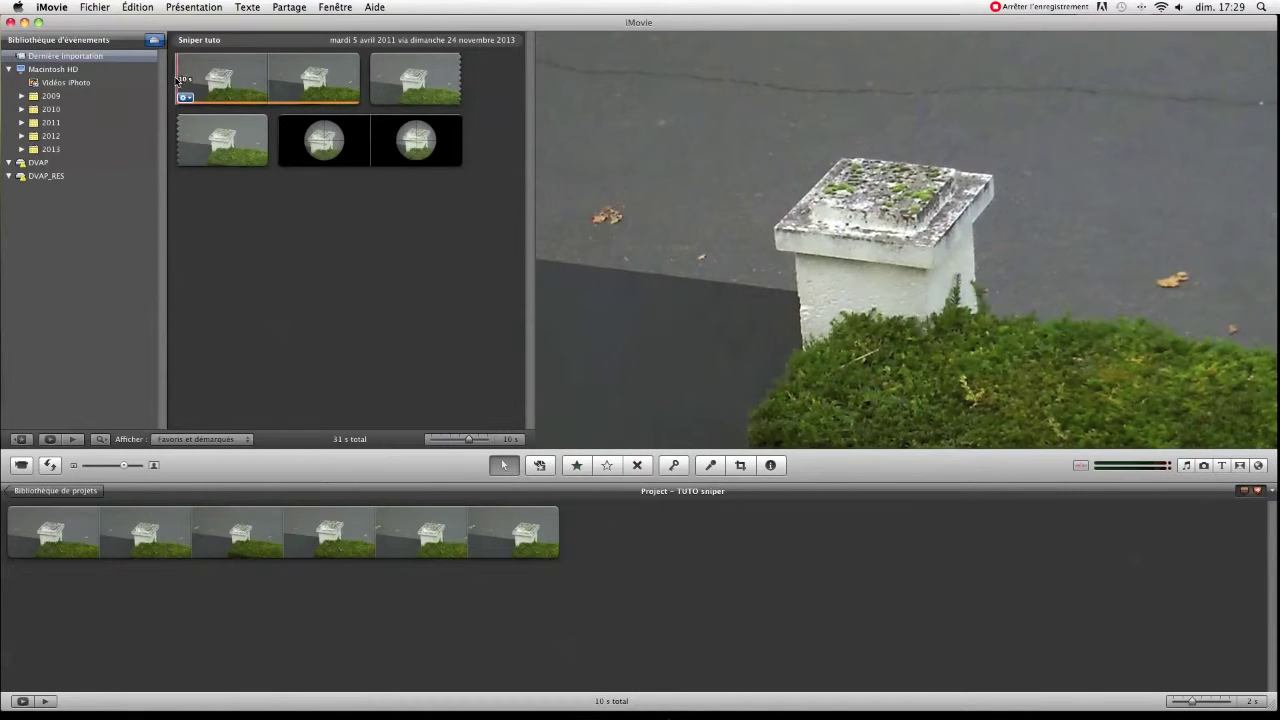
pyautogui.press('XF86AudioRaiseVolume')
pyautogui.press('XF86AudioRaiseVolume')
pyautogui.press('XF86AudioRaiseVolume')
pyautogui.press('XF86AudioRaiseVolume')
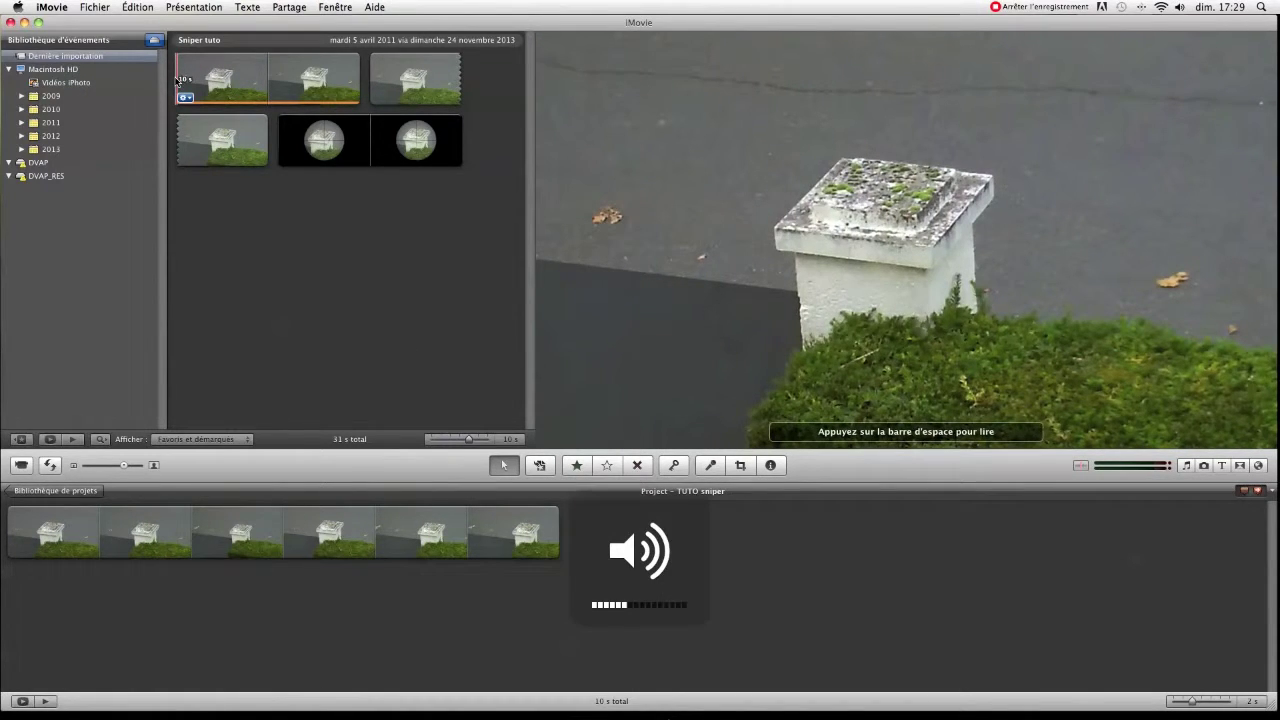
pyautogui.press('XF86AudioRaiseVolume')
pyautogui.press('space')
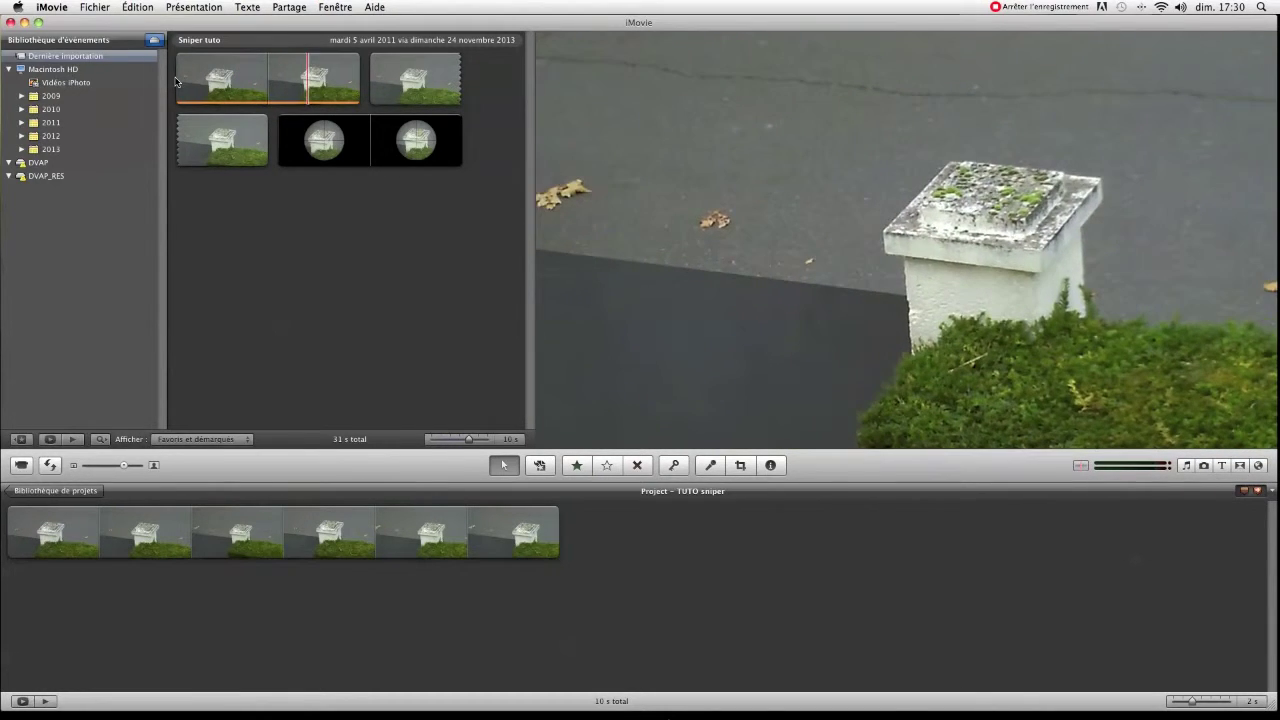
pyautogui.press('space')
pyautogui.press('XF86AudioRaiseVolume')
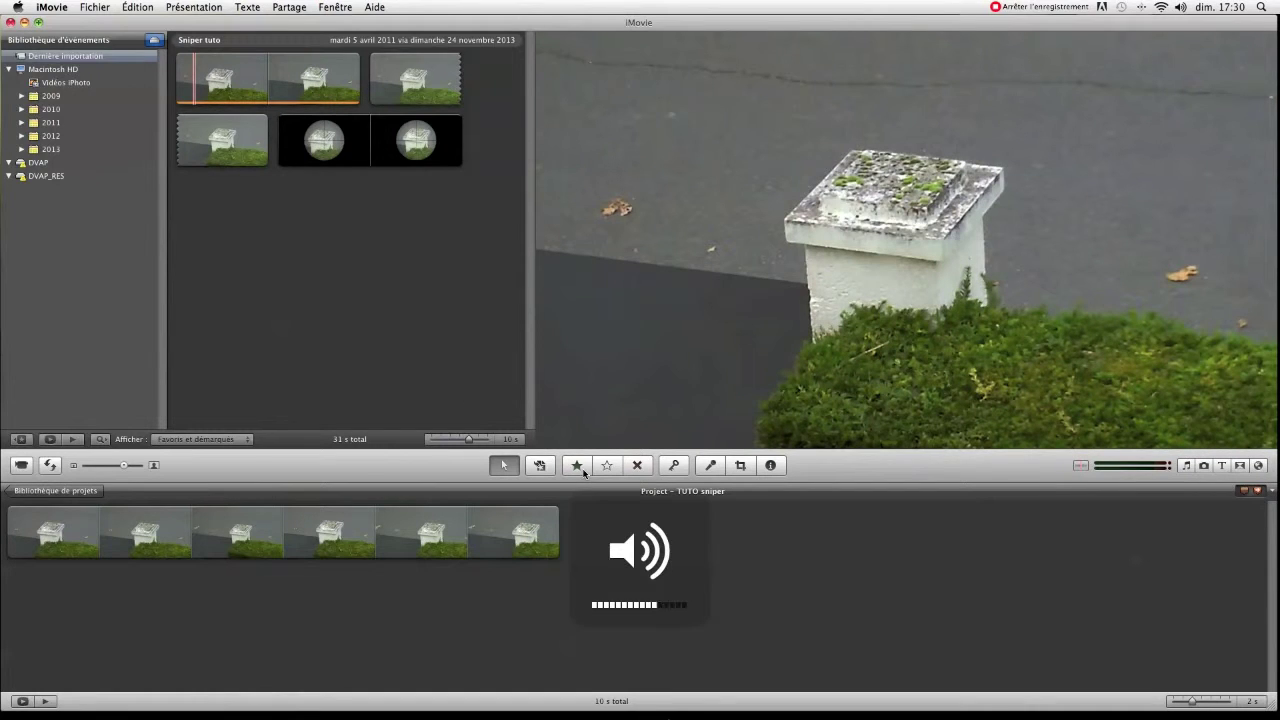
pyautogui.press('XF86AudioLowerVolume')
pyautogui.press('XF86AudioLowerVolume')
pyautogui.press('XF86AudioLowerVolume')
pyautogui.press('XF86AudioRaiseVolume')
pyautogui.press('XF86AudioRaiseVolume')
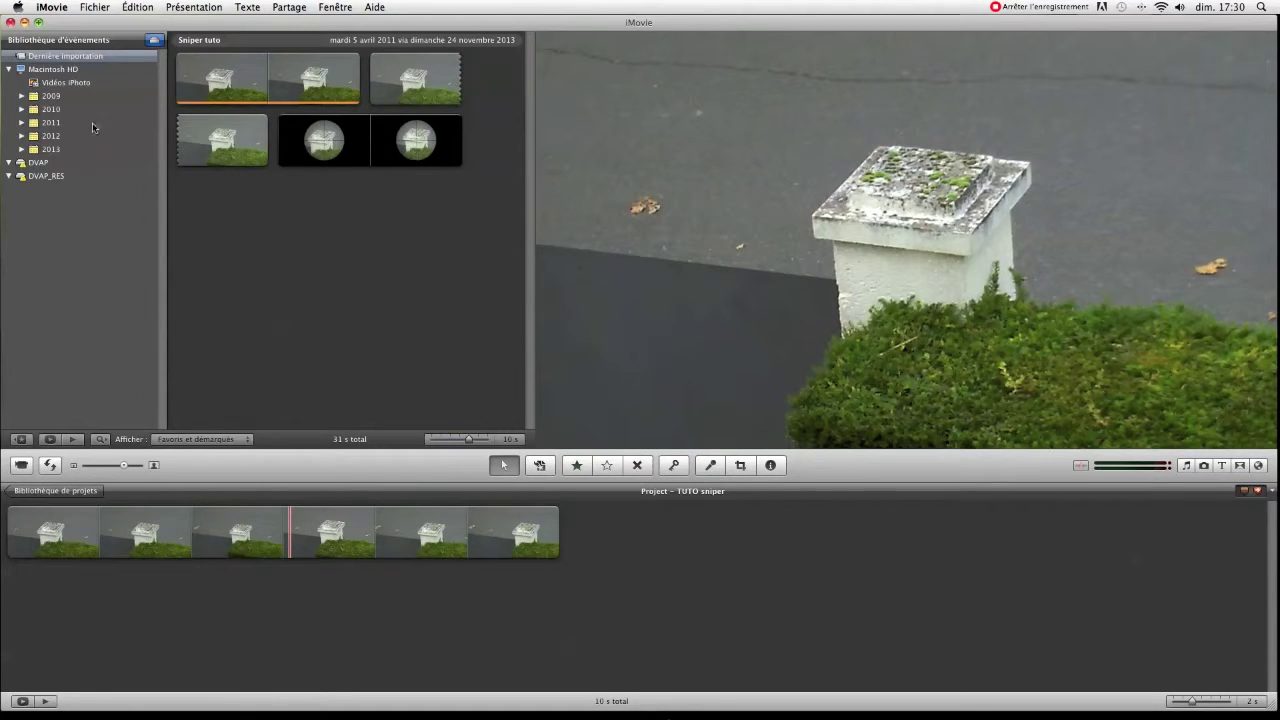
# - Overlay the last clip of the 2009 footage crate event as picture-in-picture on the second part of the project clip
pyautogui.click(22, 96)
pyautogui.click(64, 109)
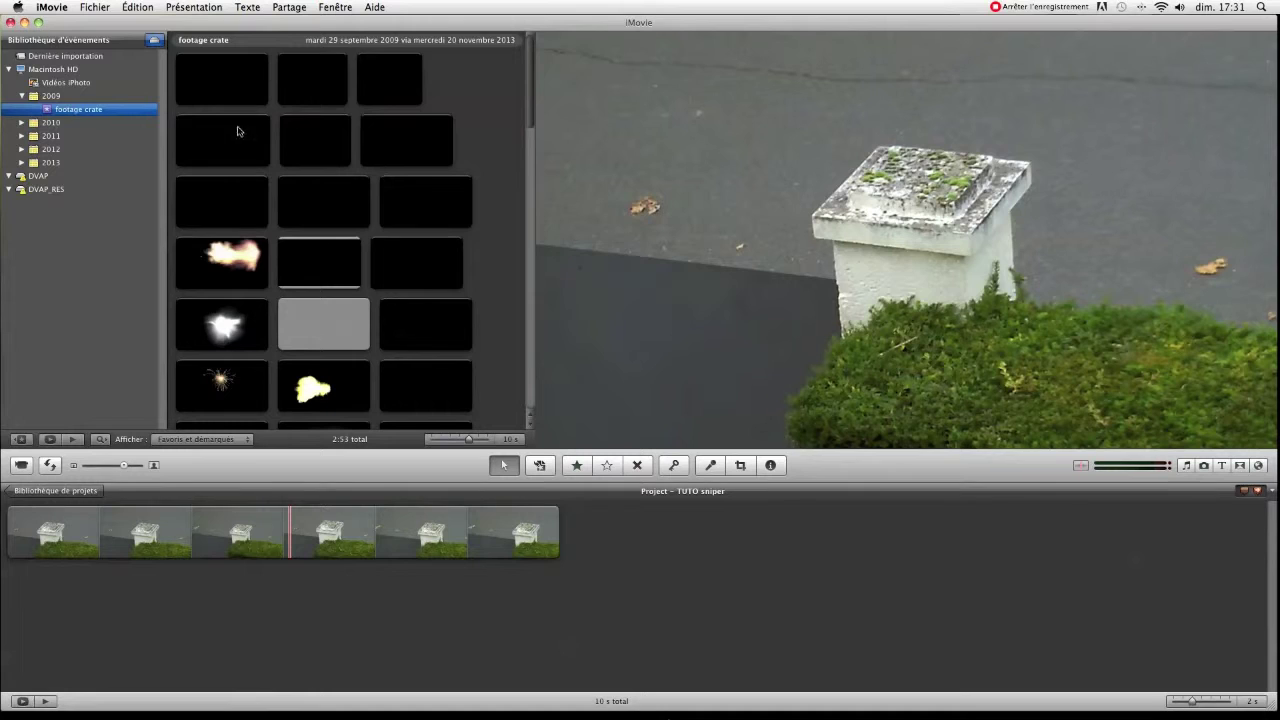
pyautogui.scroll(-10, 399, 165)
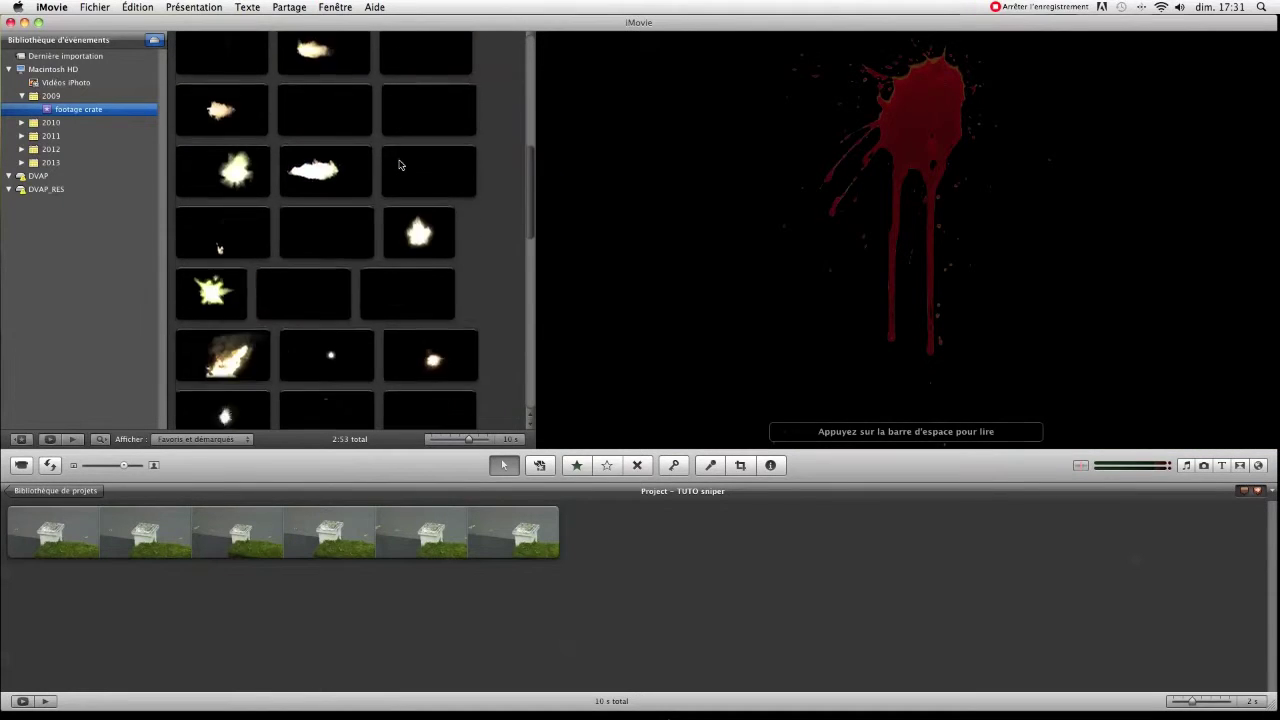
pyautogui.scroll(-8, 399, 165)
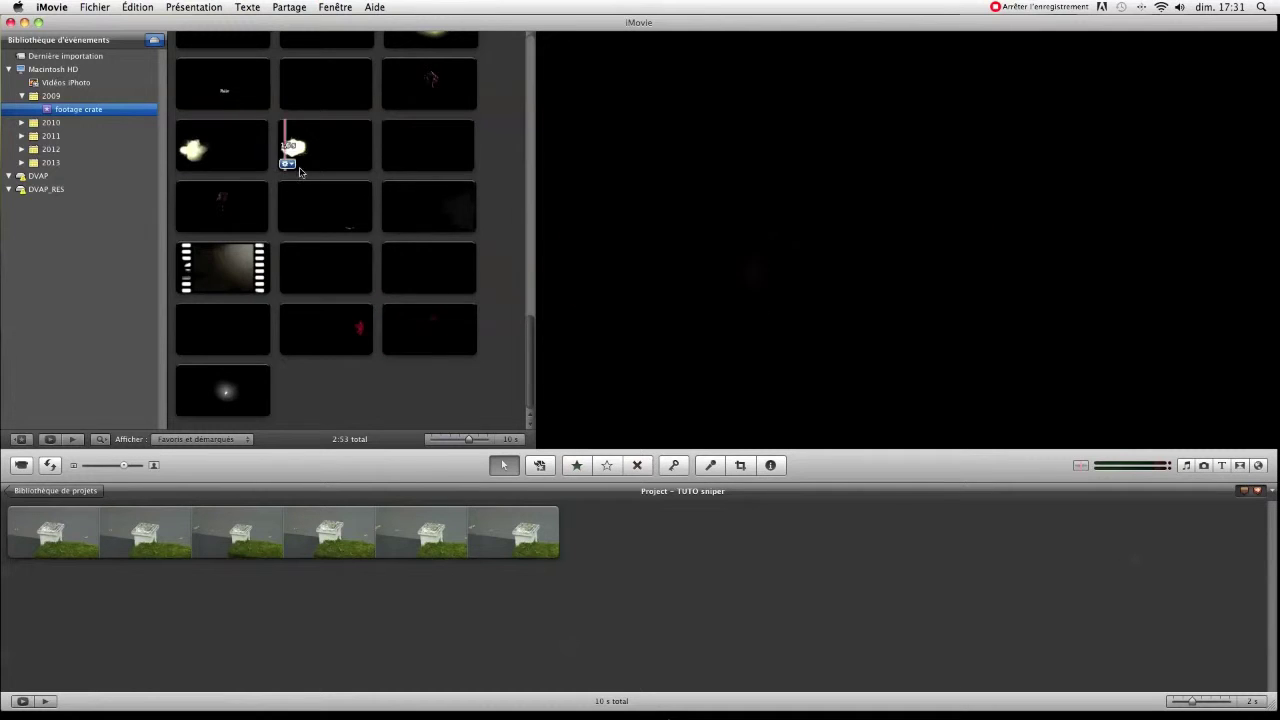
pyautogui.scroll(3, 285, 200)
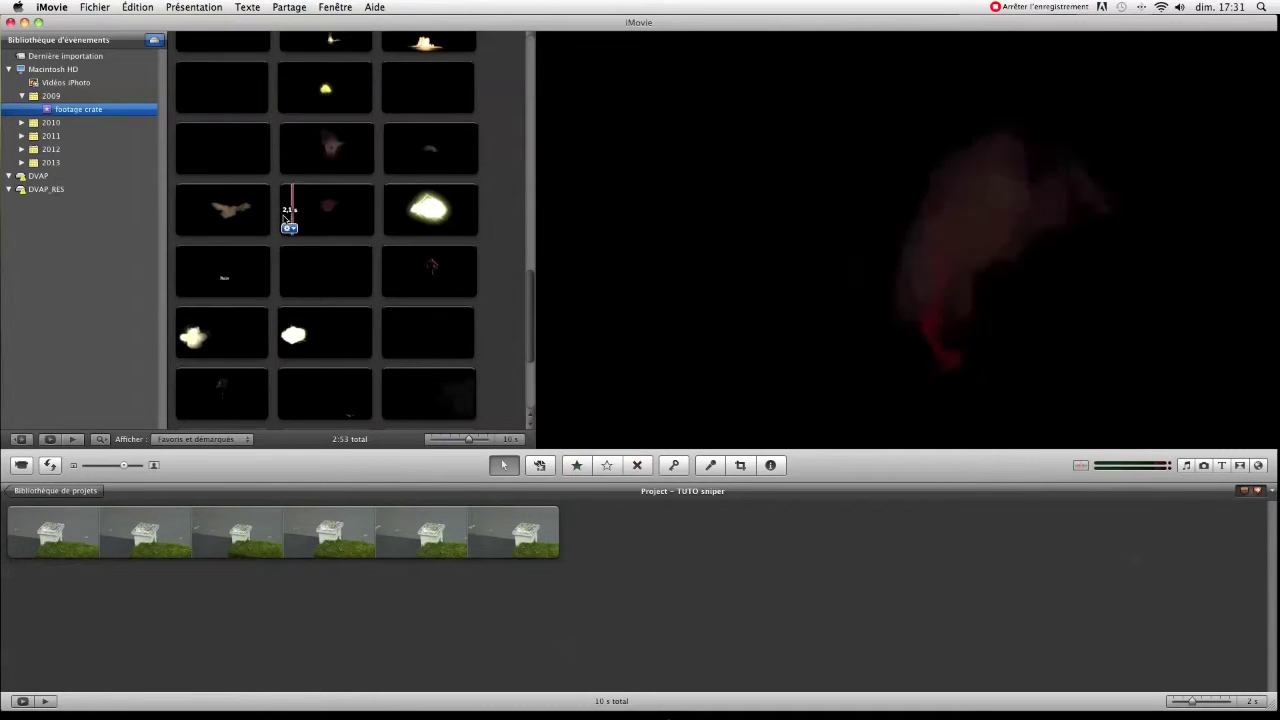
pyautogui.scroll(-1, 290, 200)
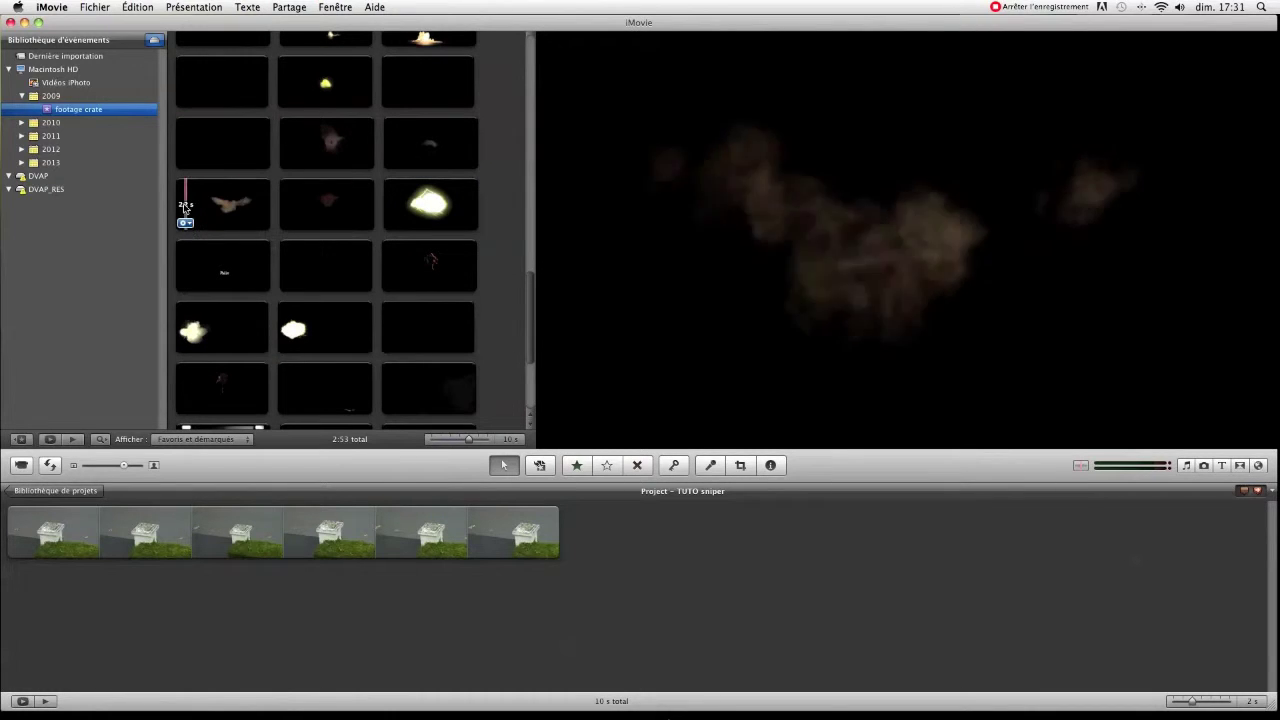
pyautogui.scroll(-5, 208, 208)
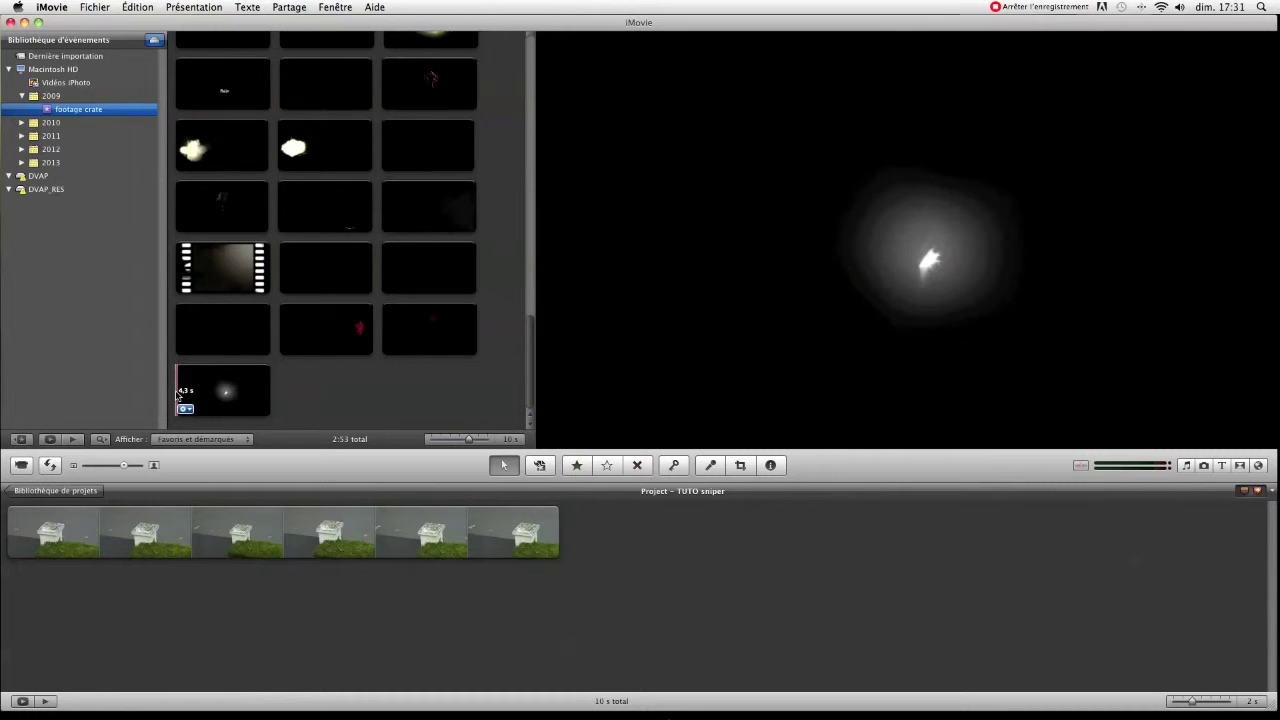
pyautogui.moveTo(176, 396); pyautogui.dragTo(275, 396)
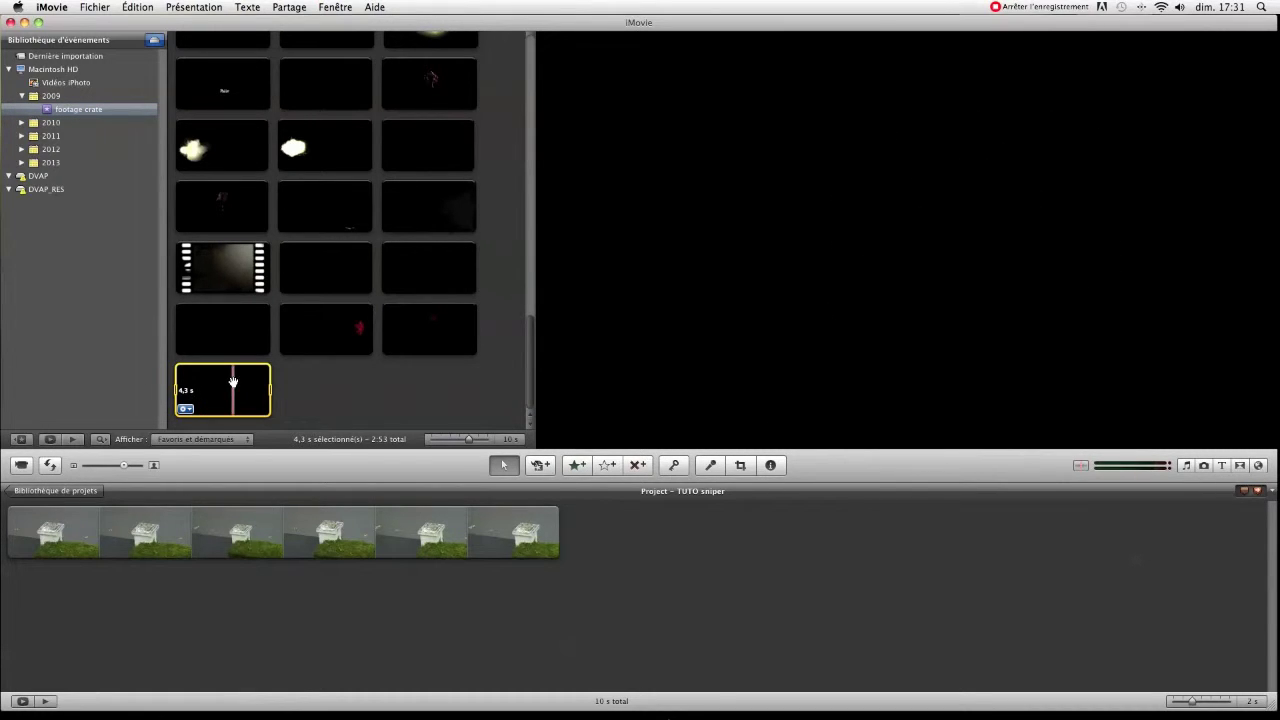
pyautogui.moveTo(271, 564); pyautogui.dragTo(335, 550)
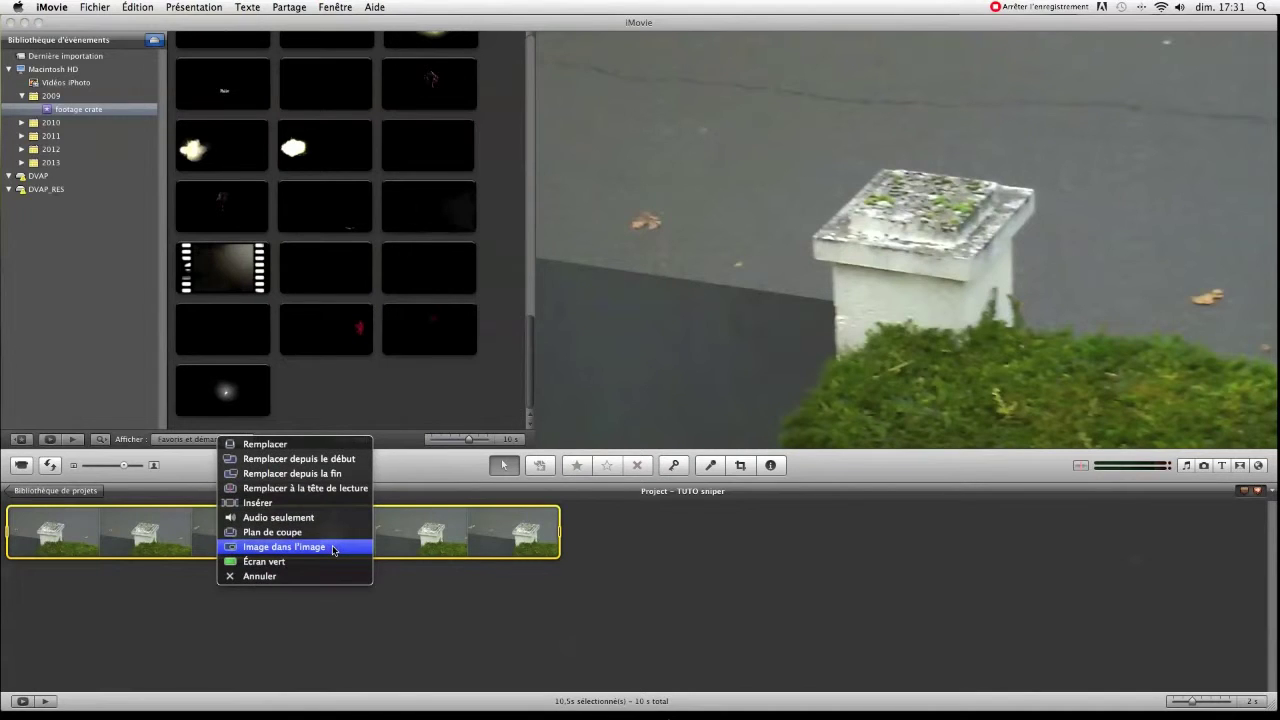
pyautogui.click(334, 548)
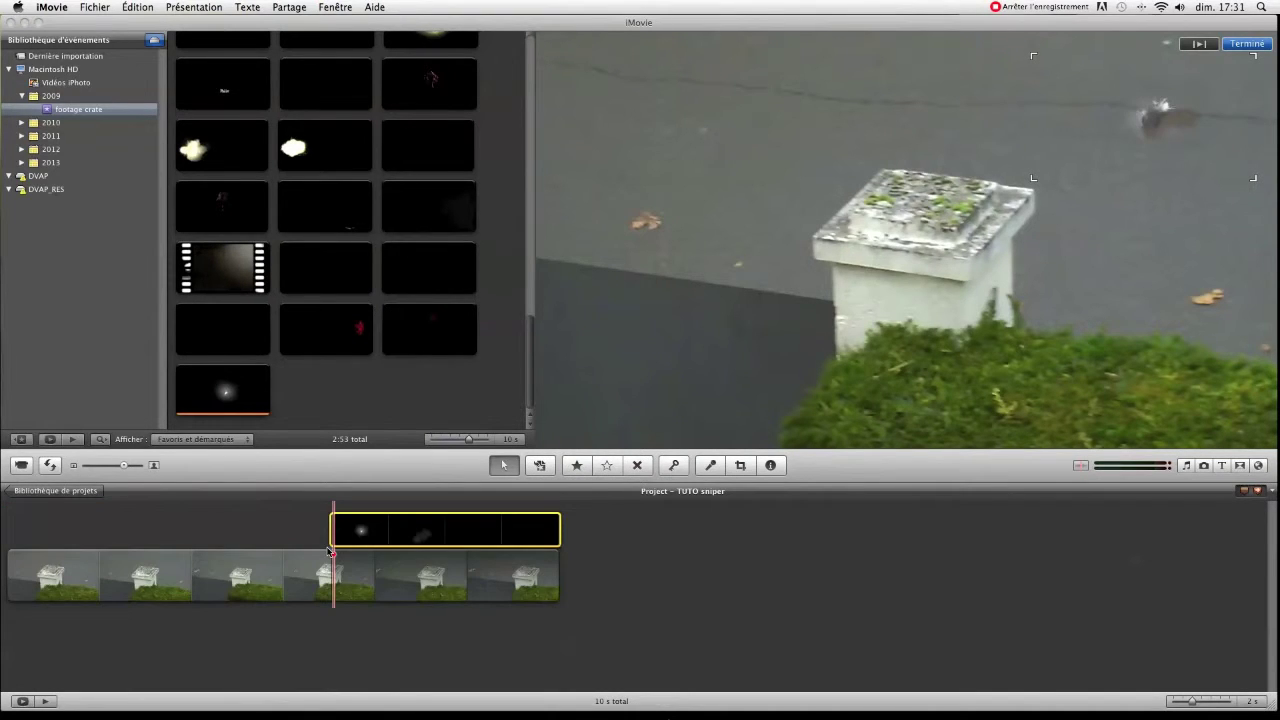
pyautogui.moveTo(334, 540)
# - Check the general preferences for the option that shows the advanced tools
pyautogui.click(53, 8)
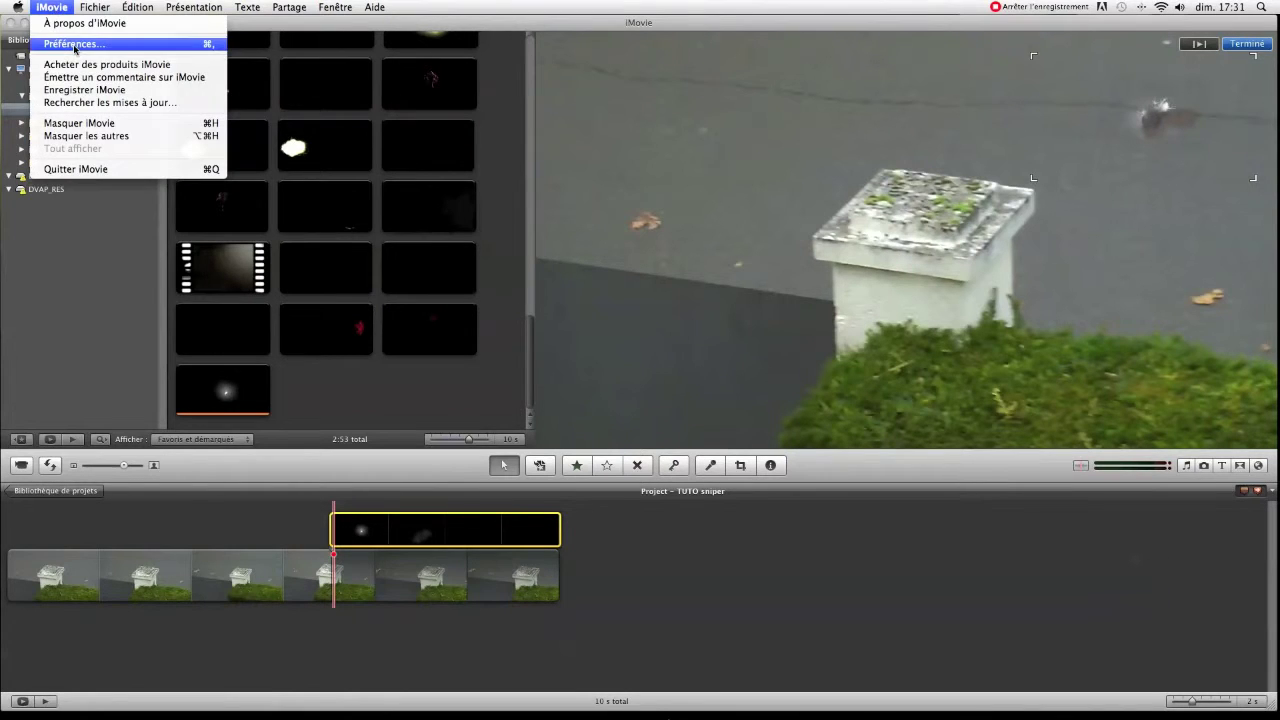
pyautogui.click(74, 45)
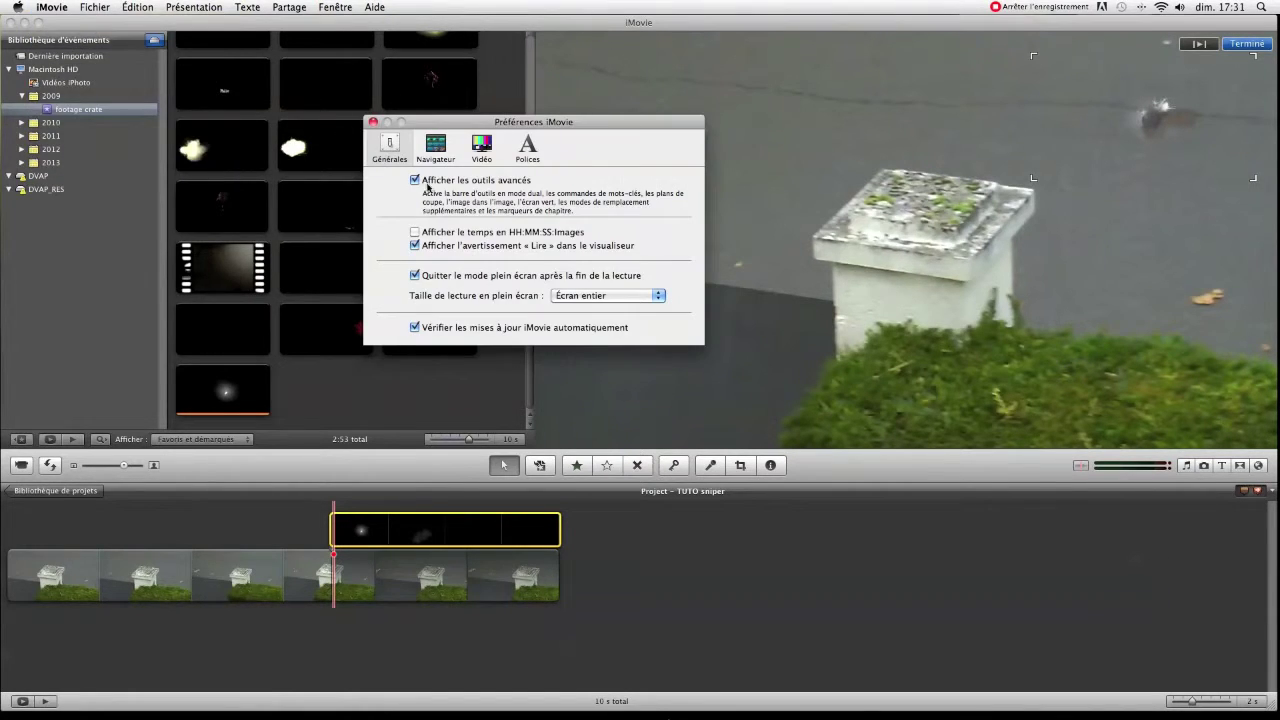
pyautogui.click(373, 122)
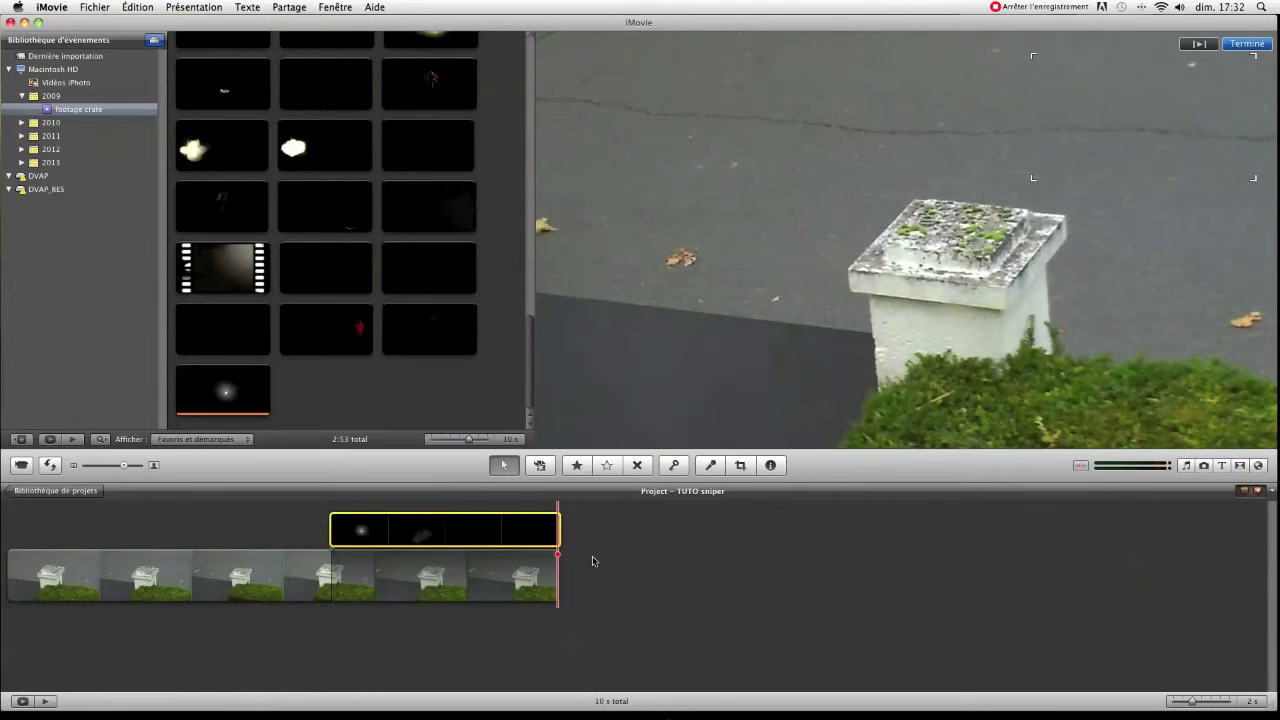
# - Enlarge the impact picture-in-picture overlay and position it over the pillar
pyautogui.click(320, 538)
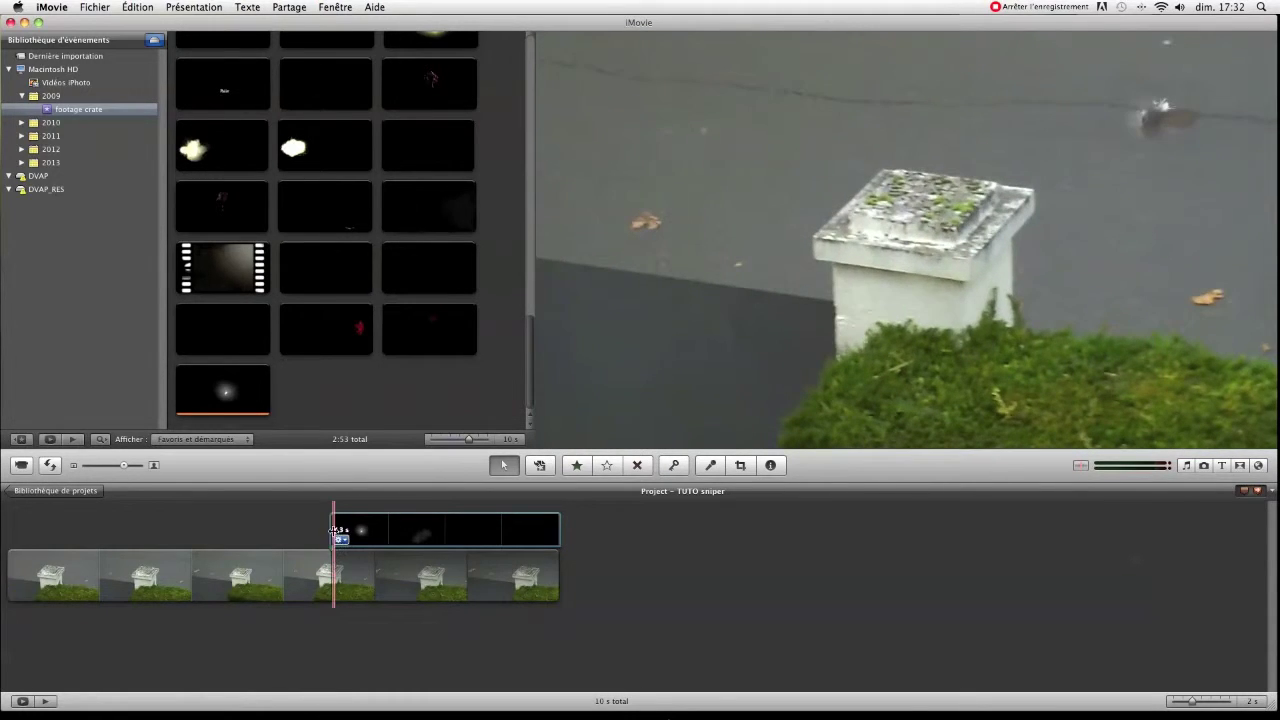
pyautogui.press('c')
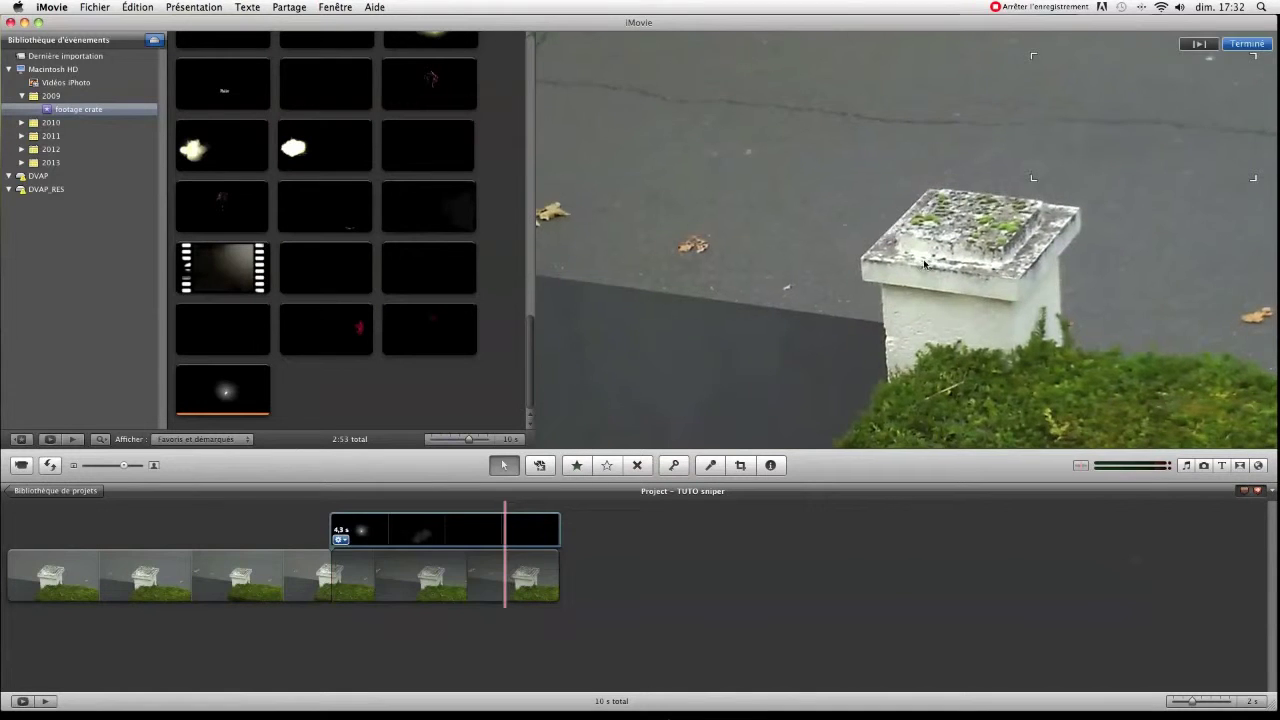
pyautogui.click(341, 534)
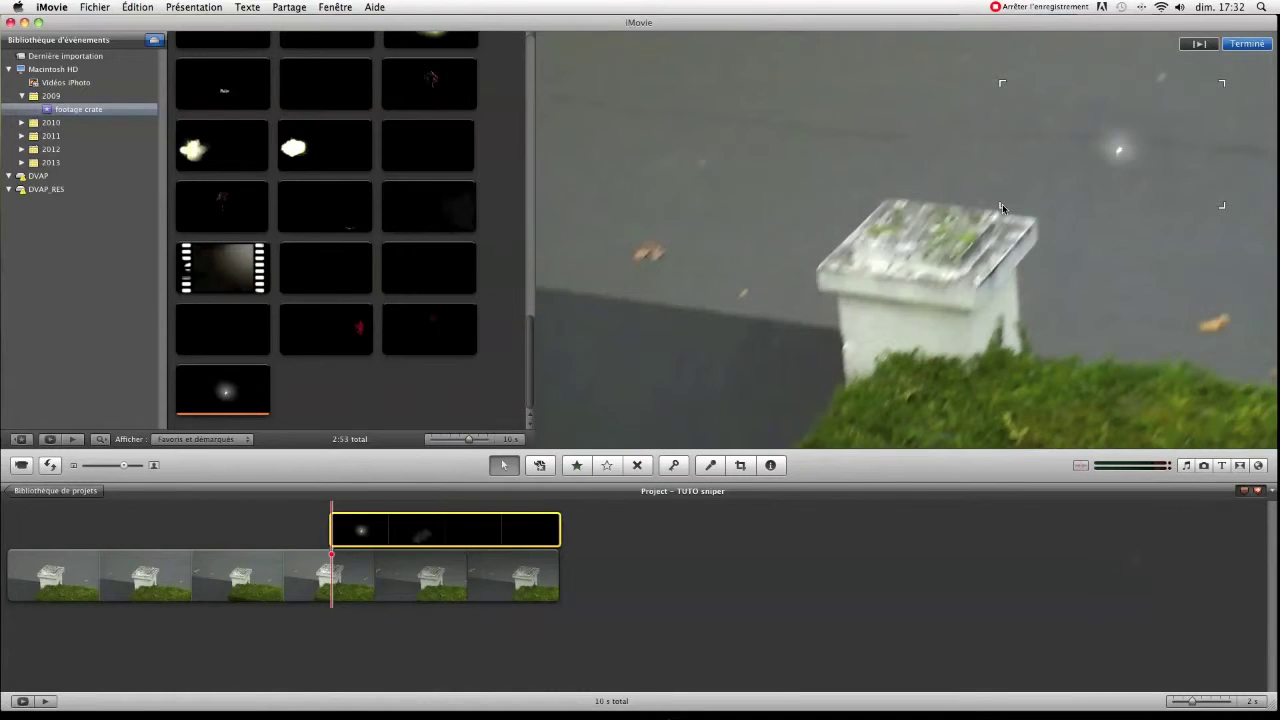
pyautogui.moveTo(1007, 209); pyautogui.dragTo(684, 400)
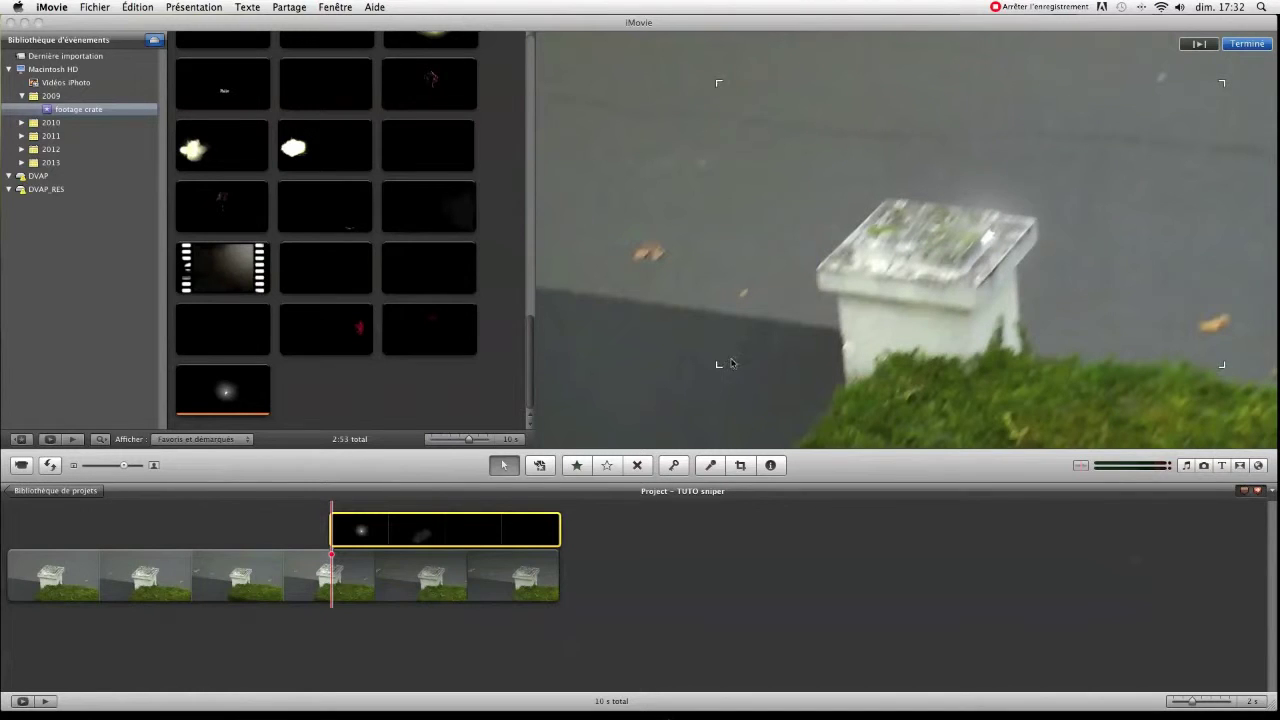
pyautogui.moveTo(935, 269); pyautogui.dragTo(922, 261)
pyautogui.click(922, 528)
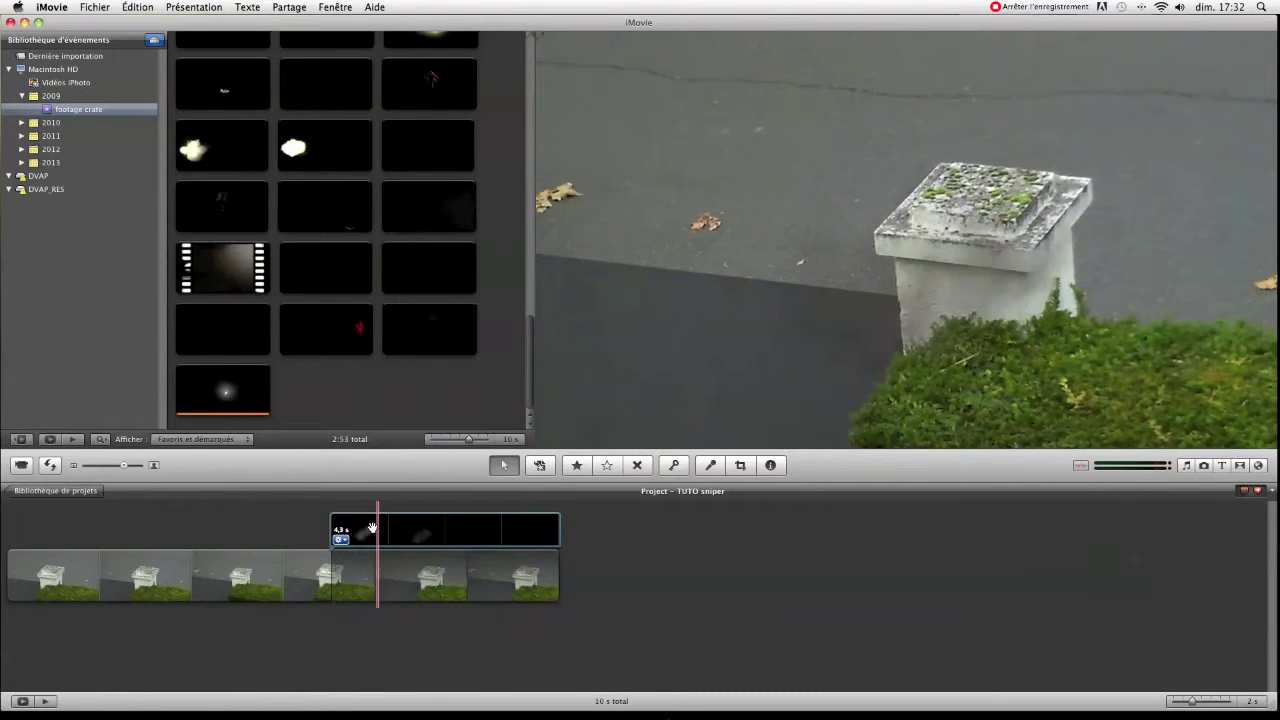
pyautogui.press('c')
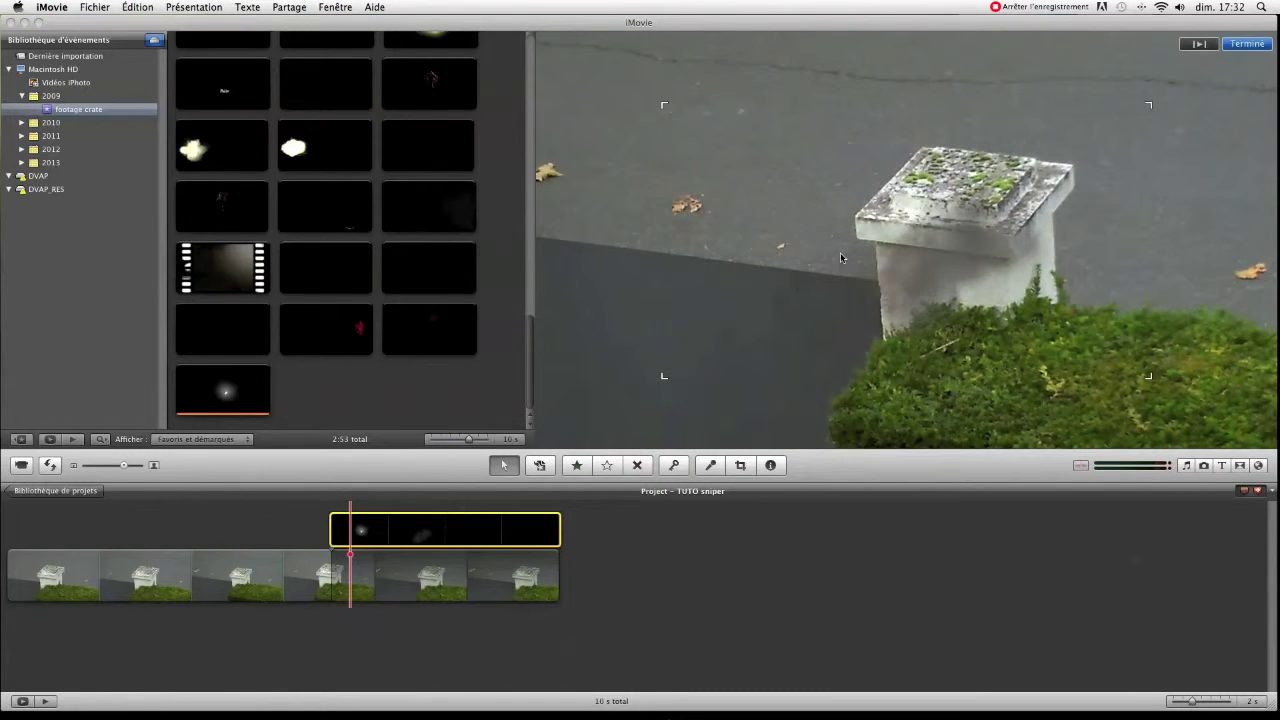
pyautogui.moveTo(855, 262); pyautogui.dragTo(868, 255)
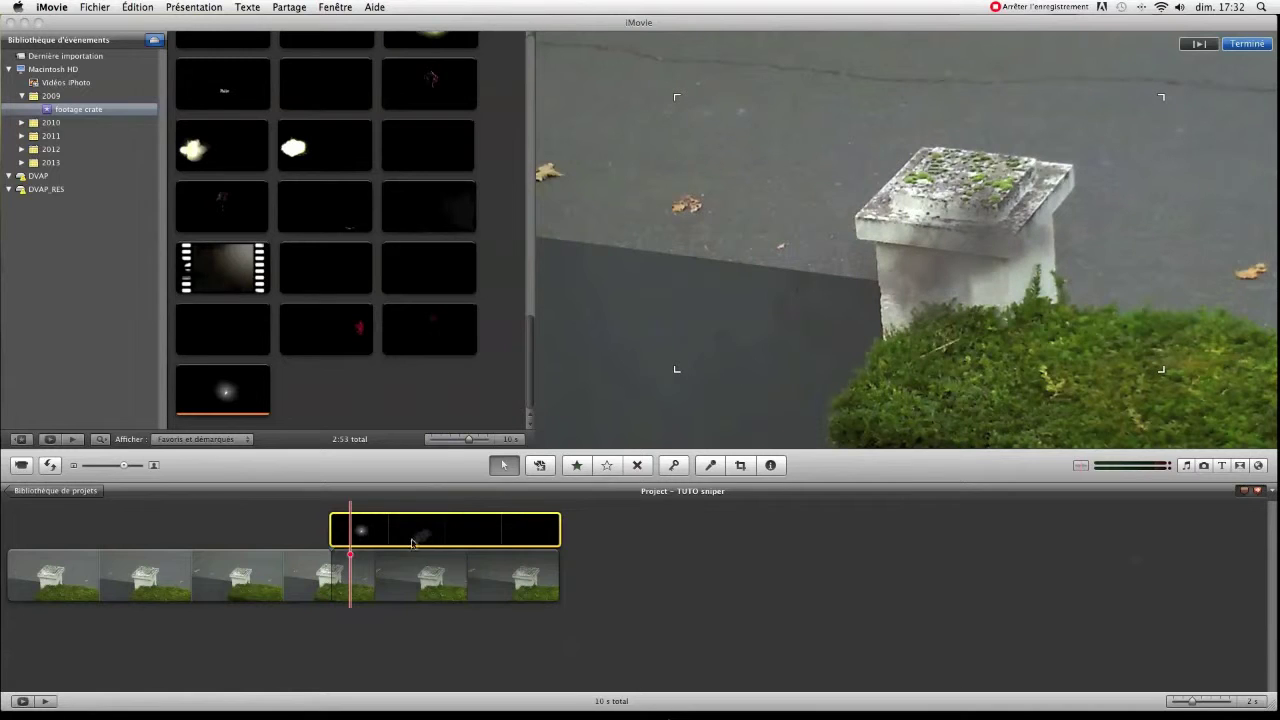
# - Set the brightness (Luminosité) of the impact overlay to 60%
pyautogui.click(340, 540)
pyautogui.click(374, 566)
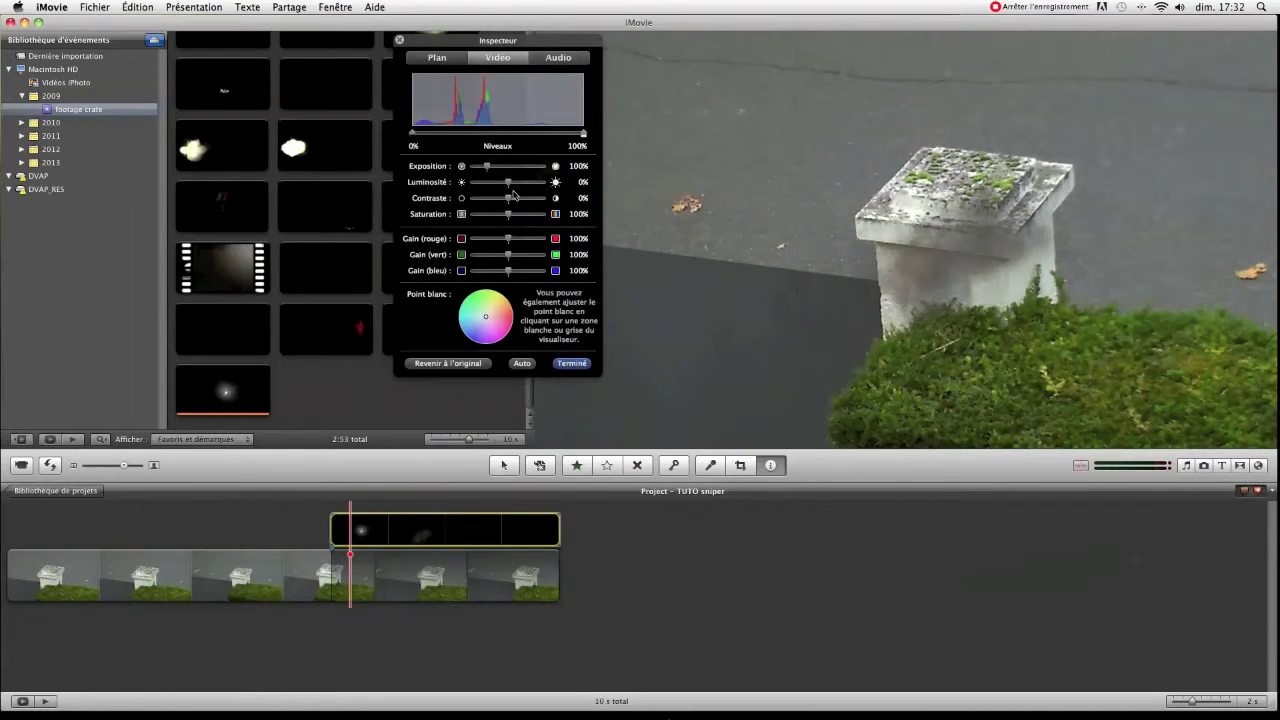
pyautogui.moveTo(510, 184); pyautogui.dragTo(609, 178)
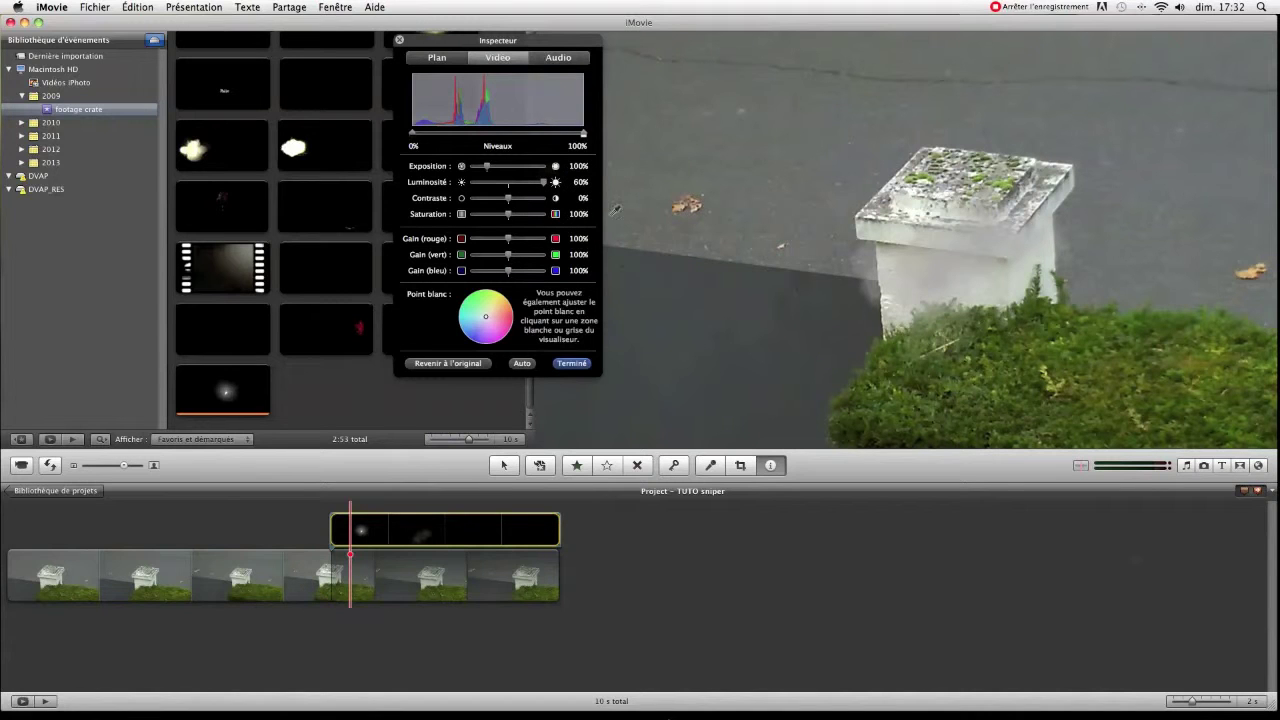
pyautogui.click(572, 363)
# - Enlarge the impact overlay a little more over the pillar's top and play the project to check it
pyautogui.click(312, 517)
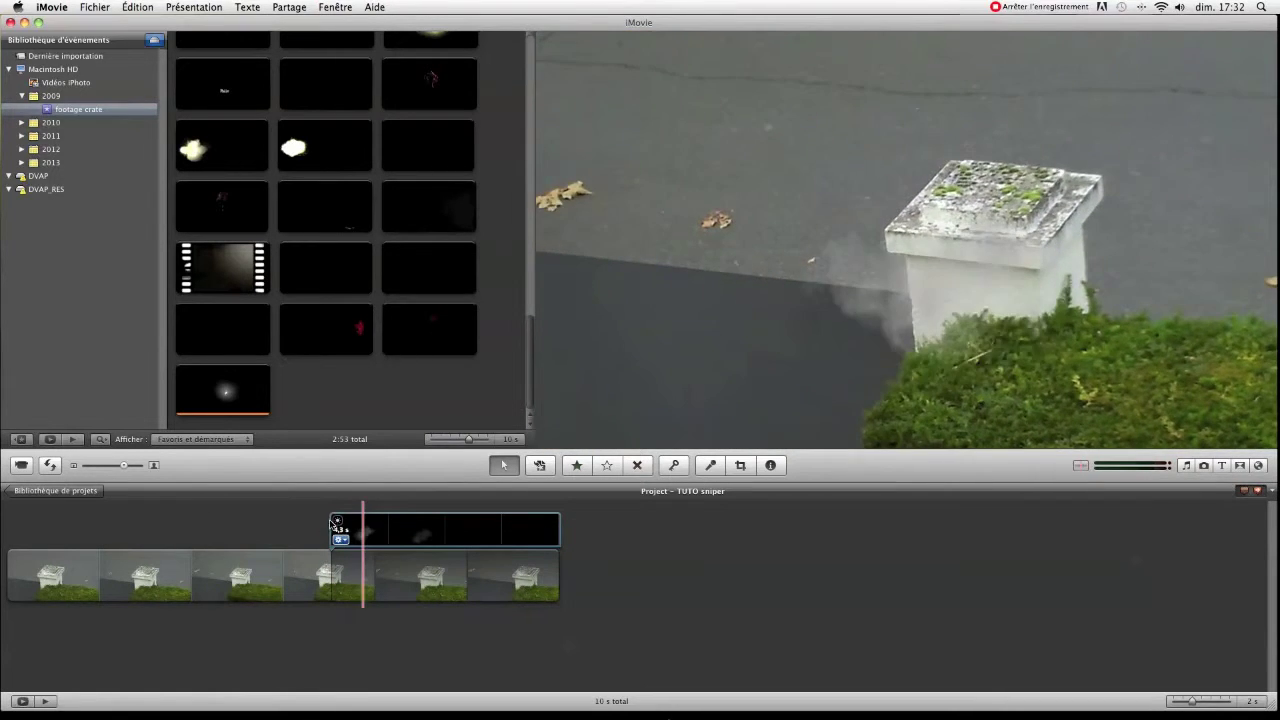
pyautogui.click(340, 536)
pyautogui.moveTo(1162, 97); pyautogui.dragTo(1196, 66)
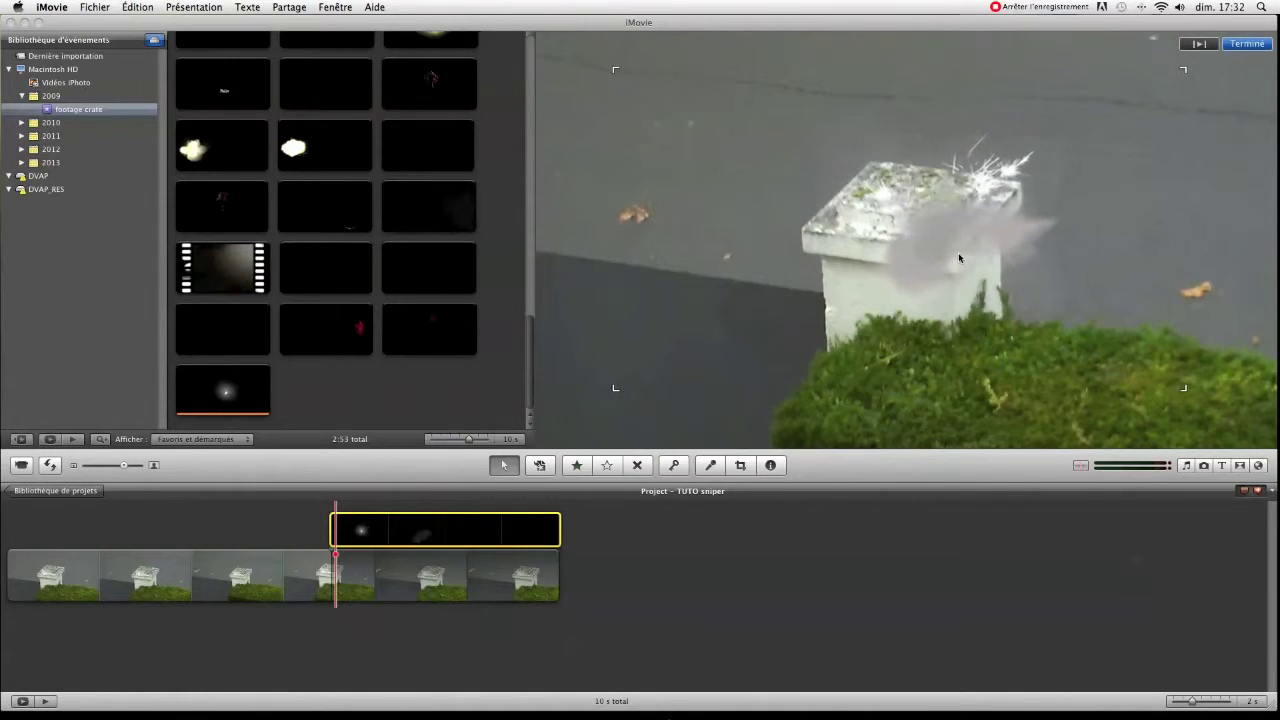
pyautogui.click(848, 591)
pyautogui.click(155, 536)
pyautogui.press('space')
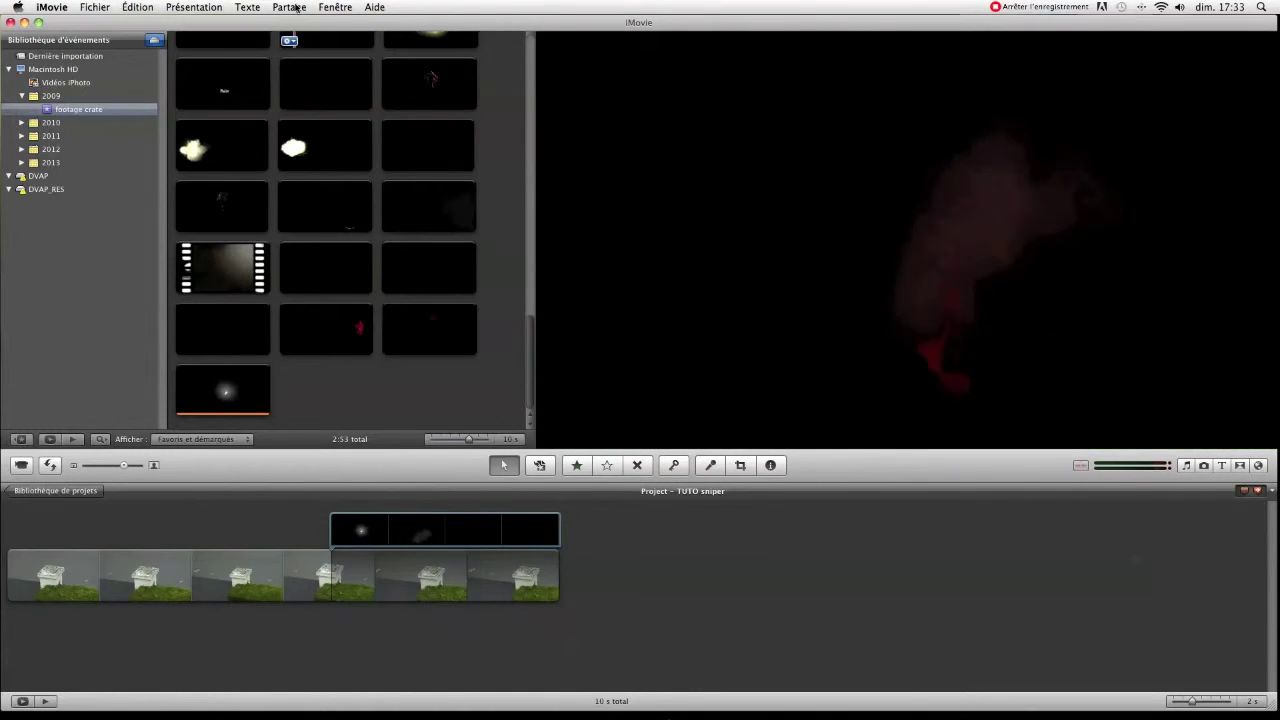
# - Check the name, location and size options for exporting the film, without exporting it
pyautogui.click(289, 7)
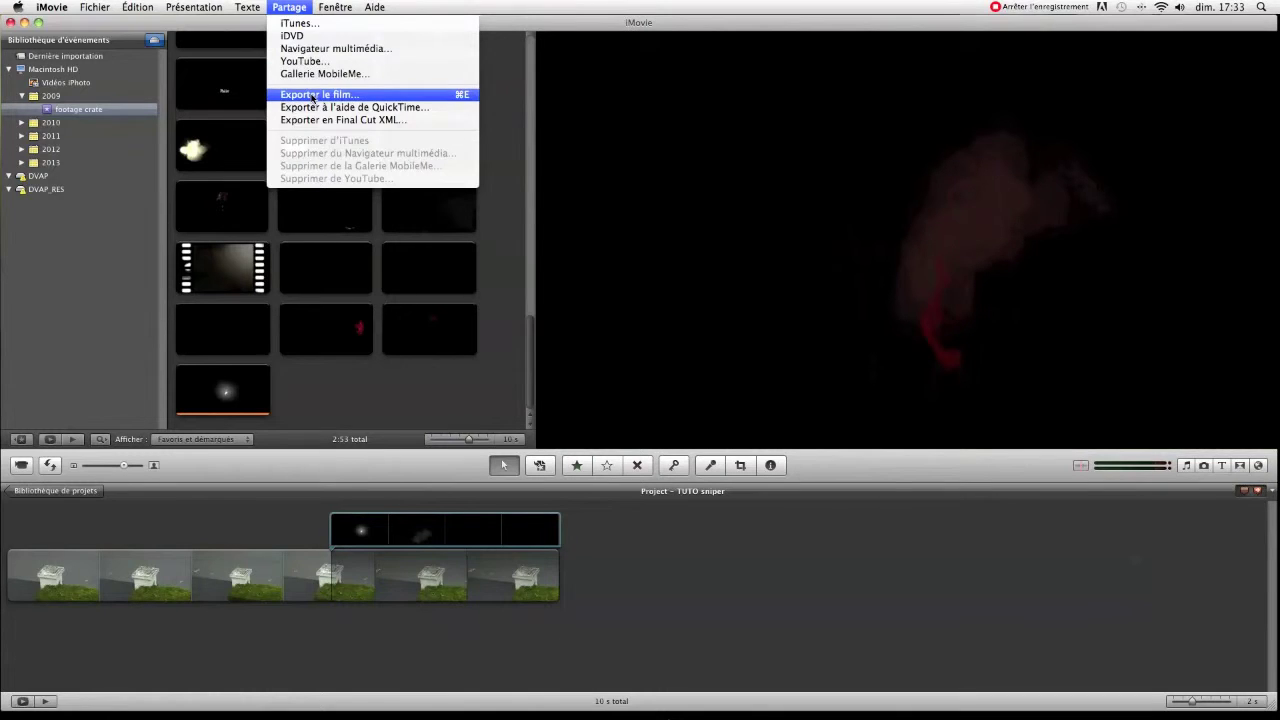
pyautogui.click(313, 95)
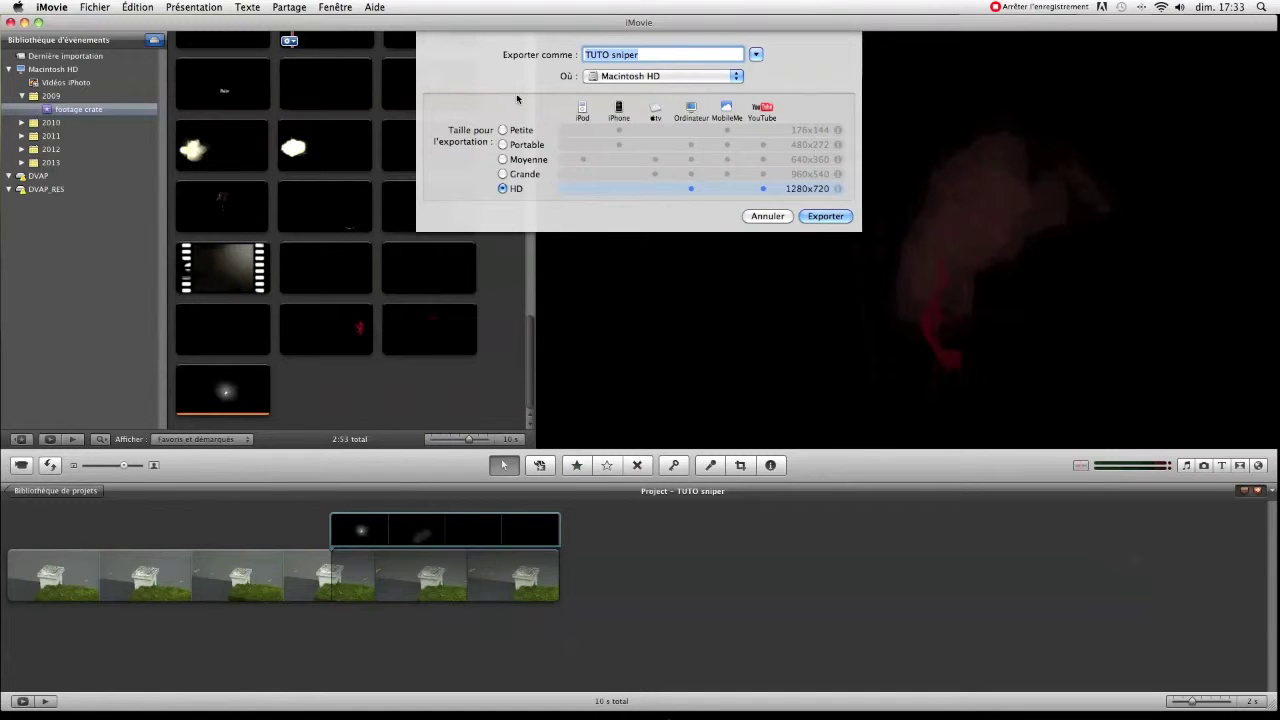
pyautogui.click(777, 216)
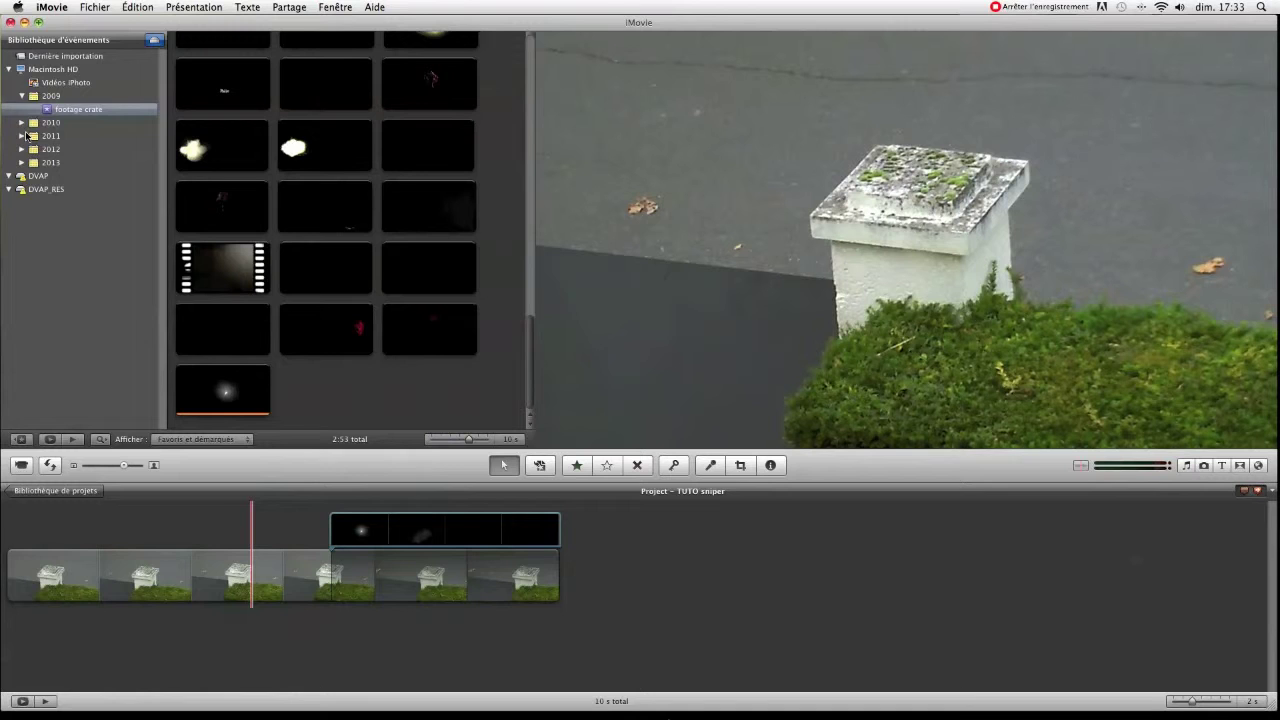
# - Replace the project's footage with the whole second pillar clip of the Sniper tuto event and play it
pyautogui.click(48, 58)
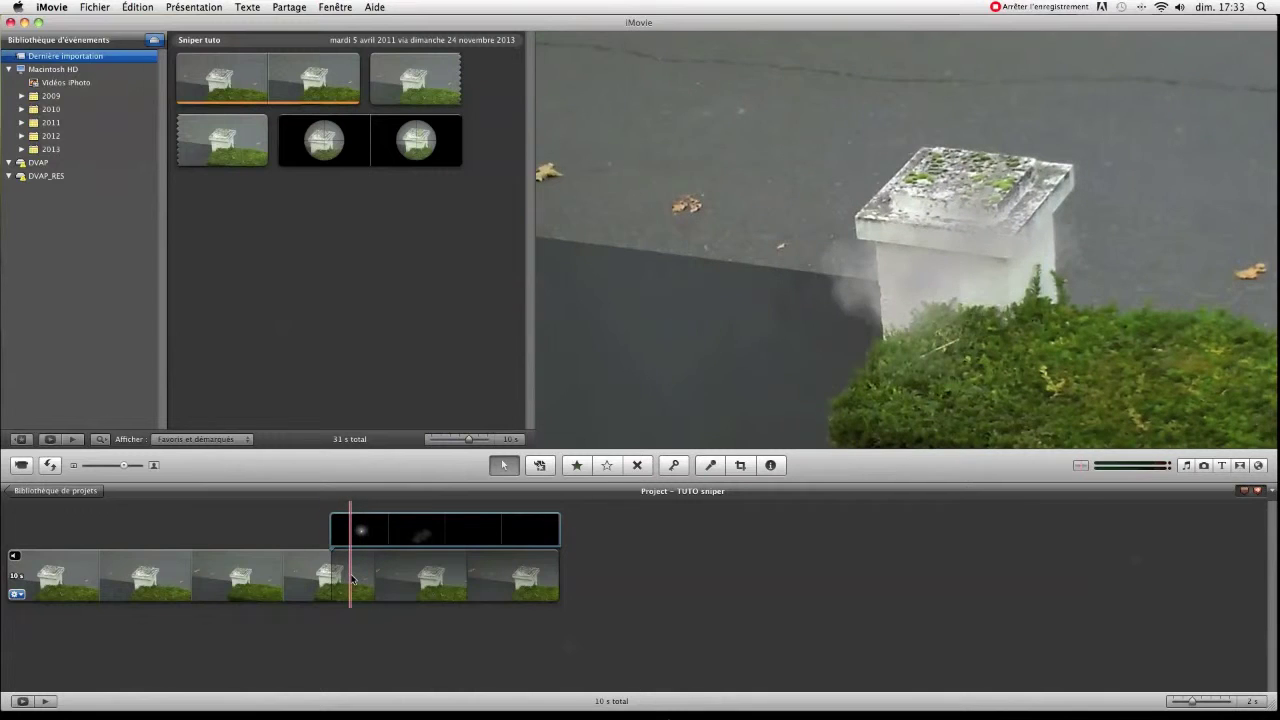
pyautogui.click(351, 578)
pyautogui.press('Delete')
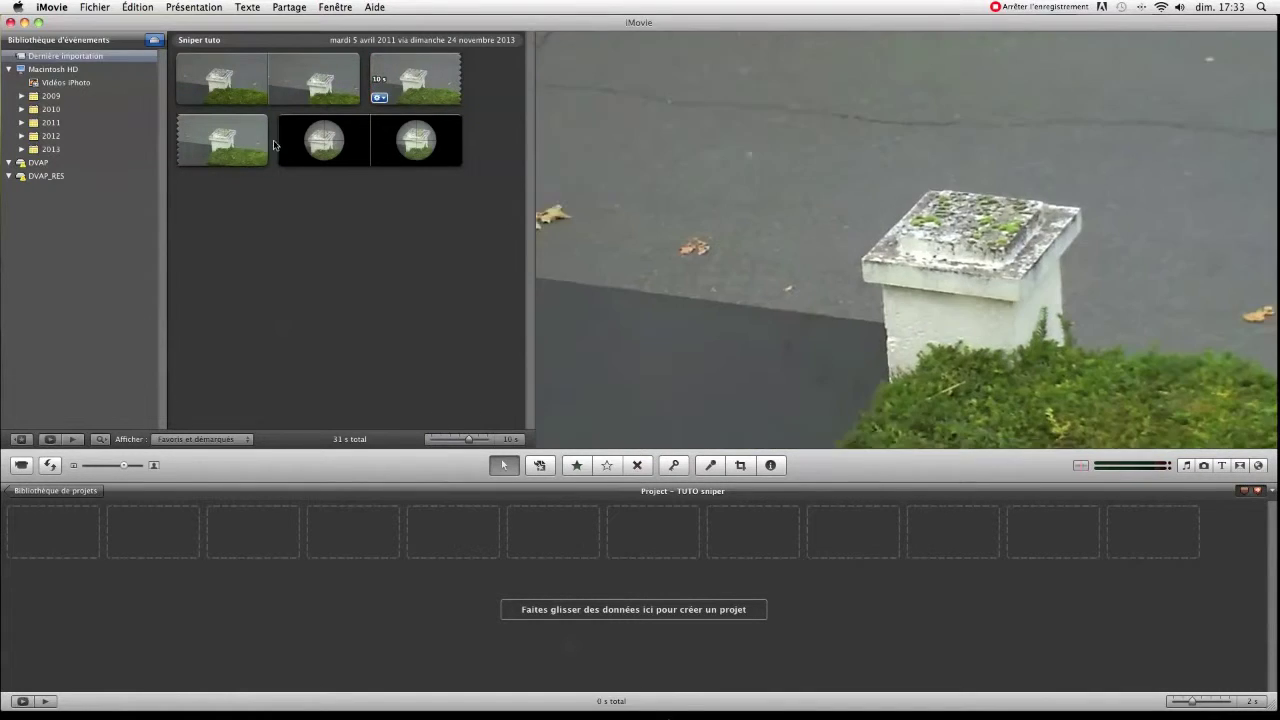
pyautogui.click(268, 142)
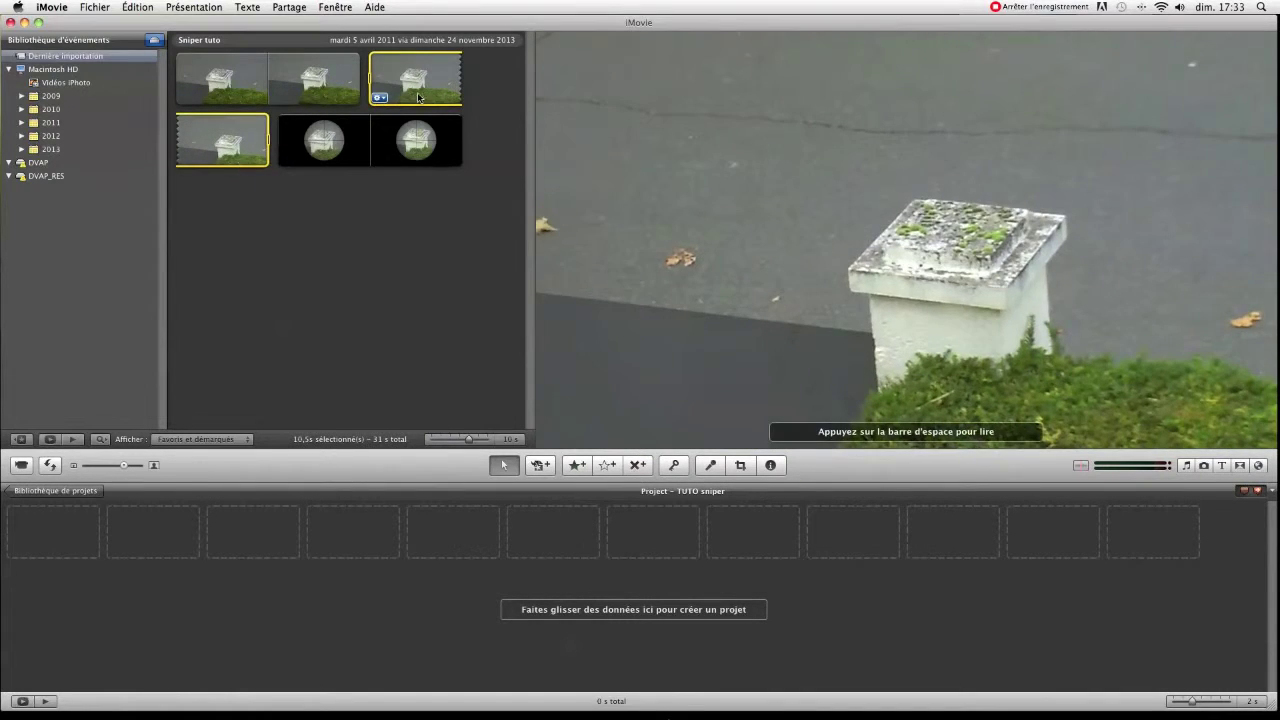
pyautogui.moveTo(419, 78); pyautogui.dragTo(423, 551)
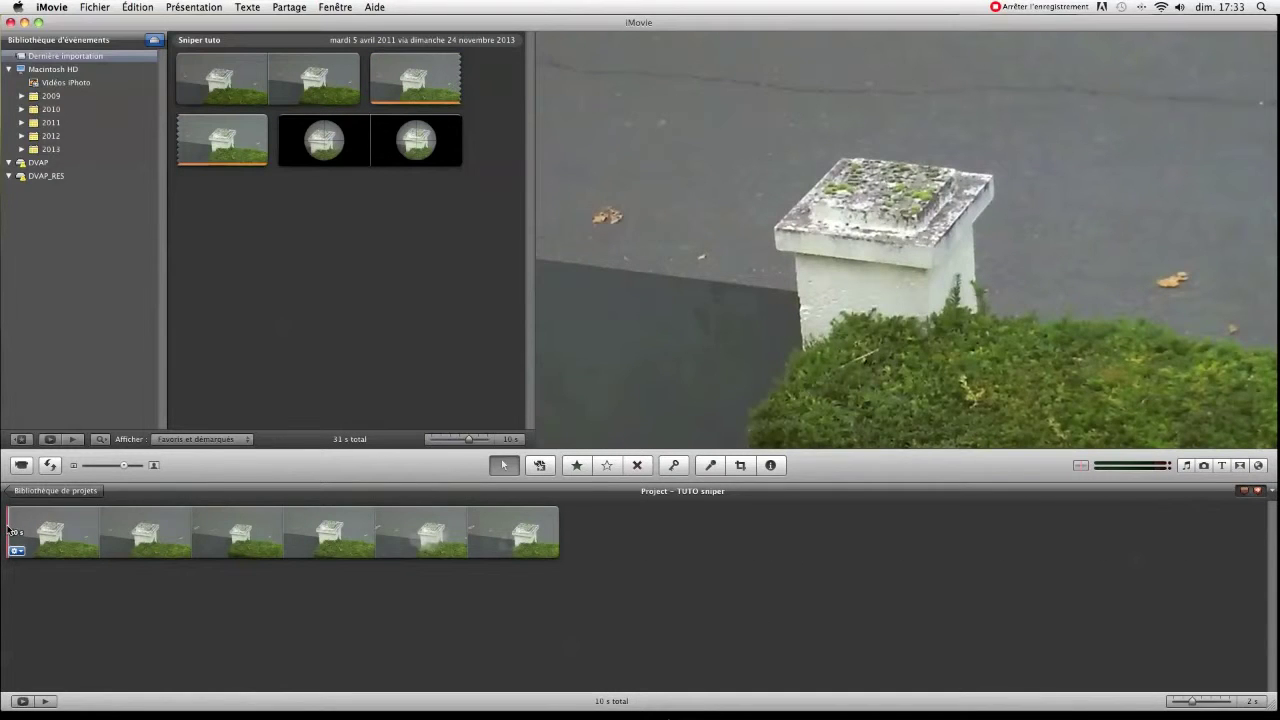
pyautogui.press('space')
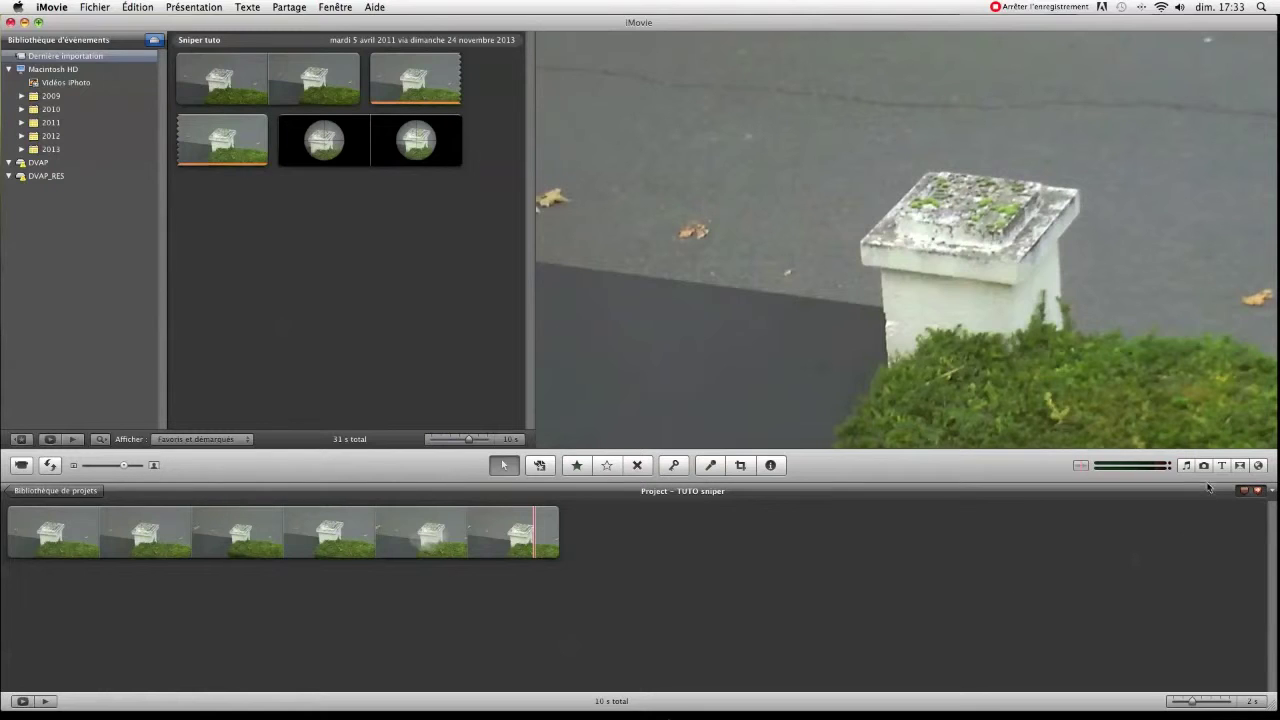
# - Overlay the Regular_Sniper_Scope_Reticle_MW3 photo on the second part of the project clip as picture-in-picture (Image dans l'image)
pyautogui.click(1204, 466)
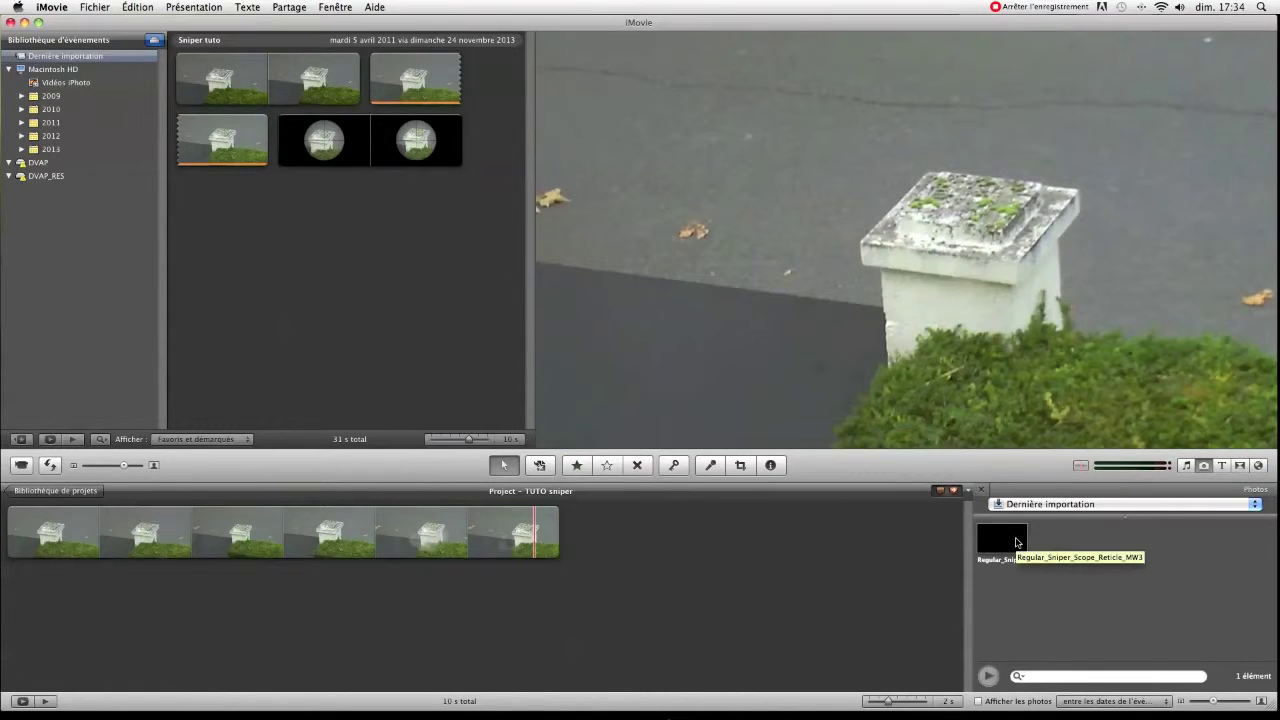
pyautogui.moveTo(1010, 542); pyautogui.dragTo(361, 540)
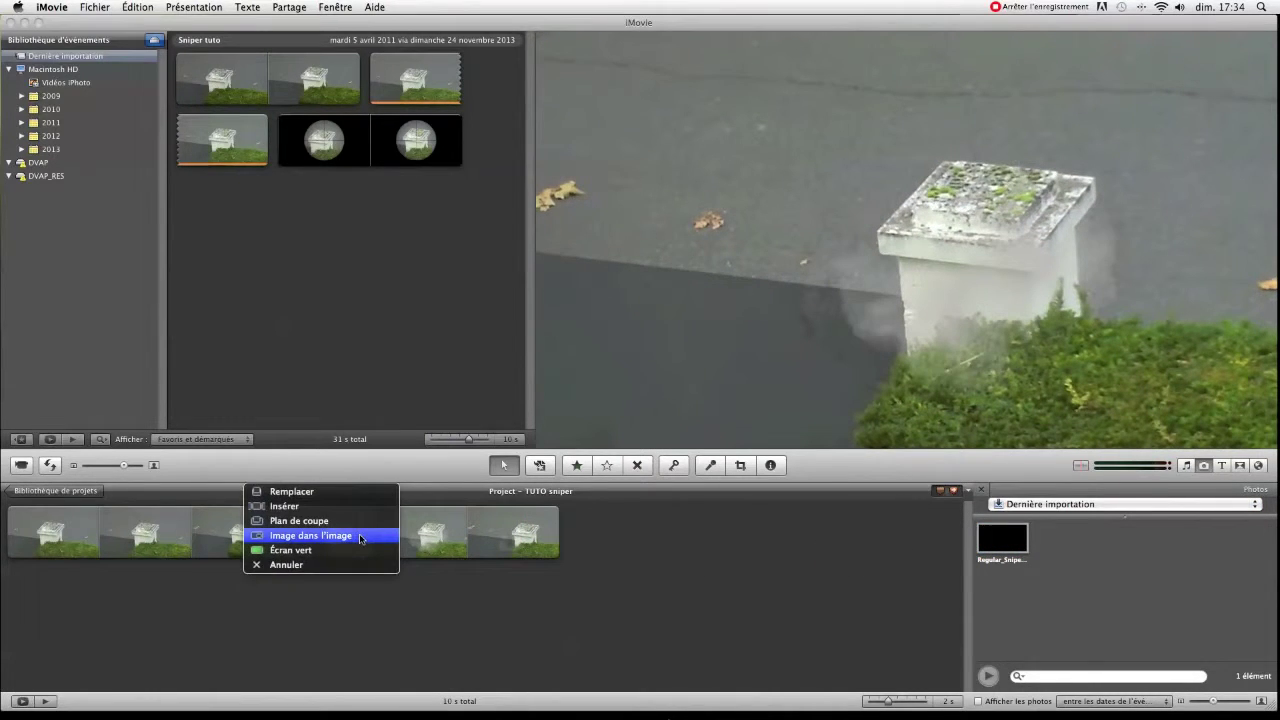
pyautogui.click(361, 540)
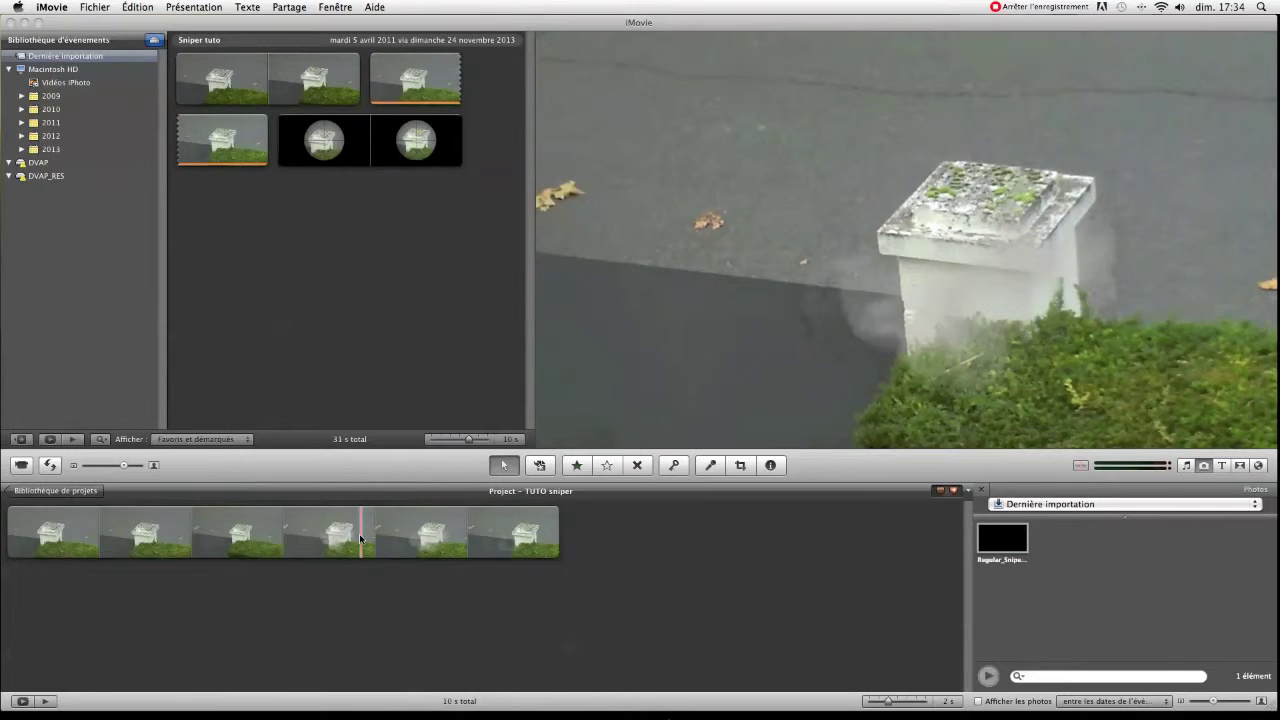
pyautogui.click(979, 491)
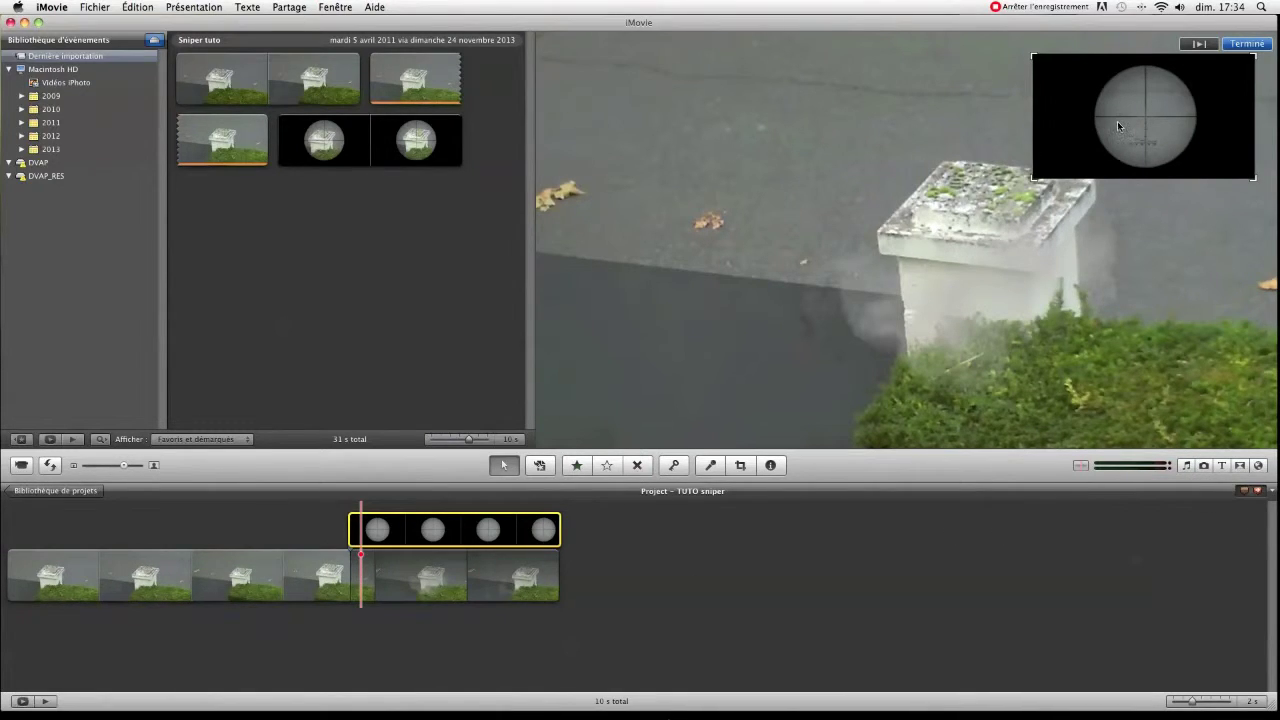
# - Enlarge the scope overlay to fill the whole frame and play the result
pyautogui.moveTo(1113, 146); pyautogui.dragTo(1170, 98)
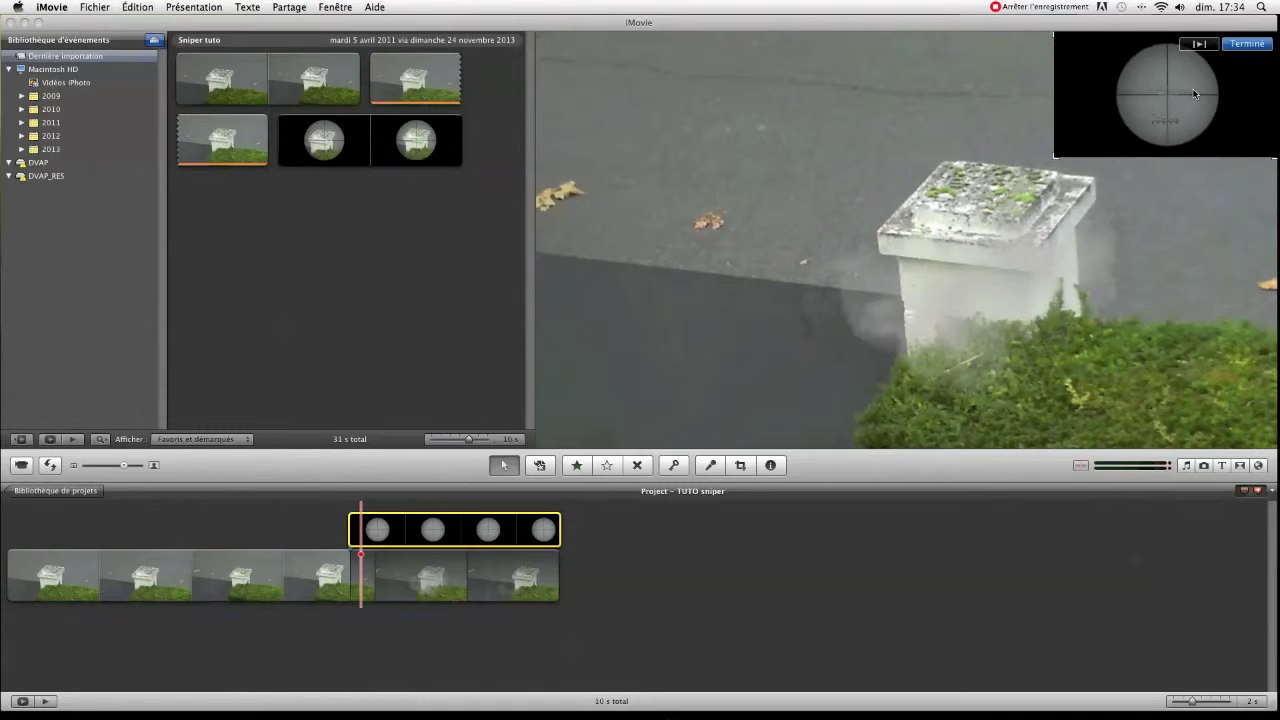
pyautogui.moveTo(1054, 157); pyautogui.dragTo(538, 452)
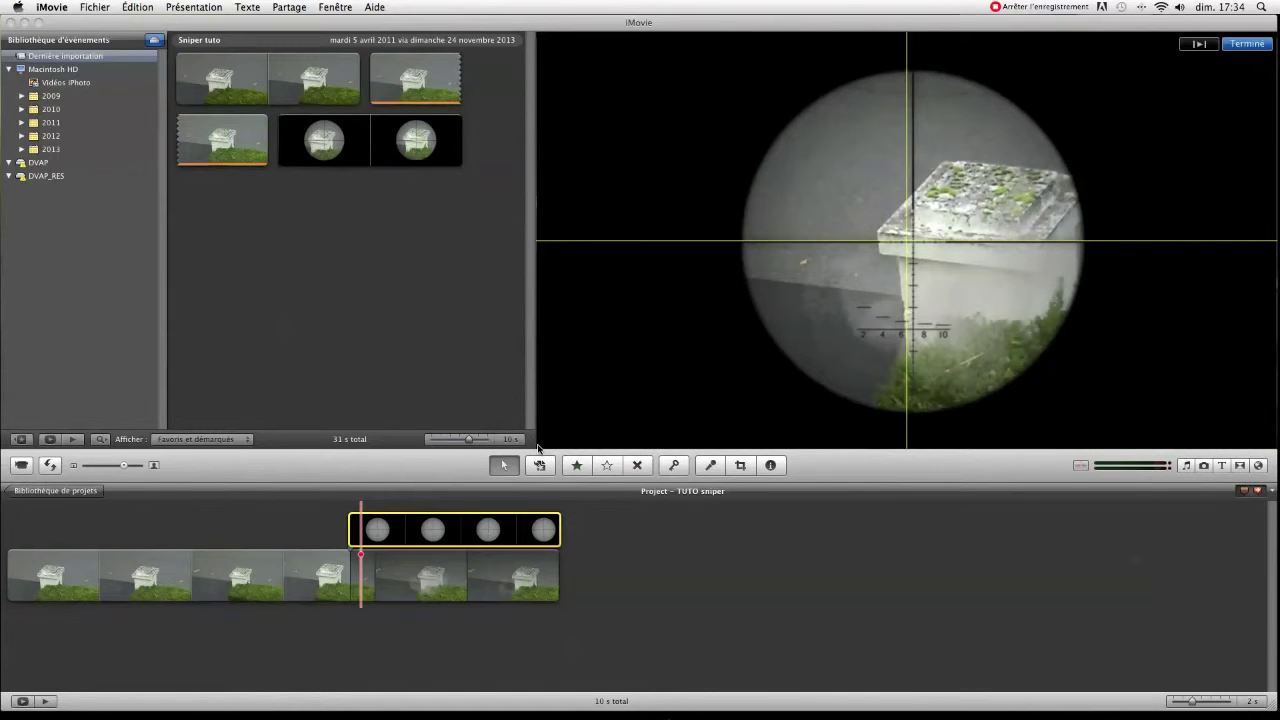
pyautogui.click(697, 589)
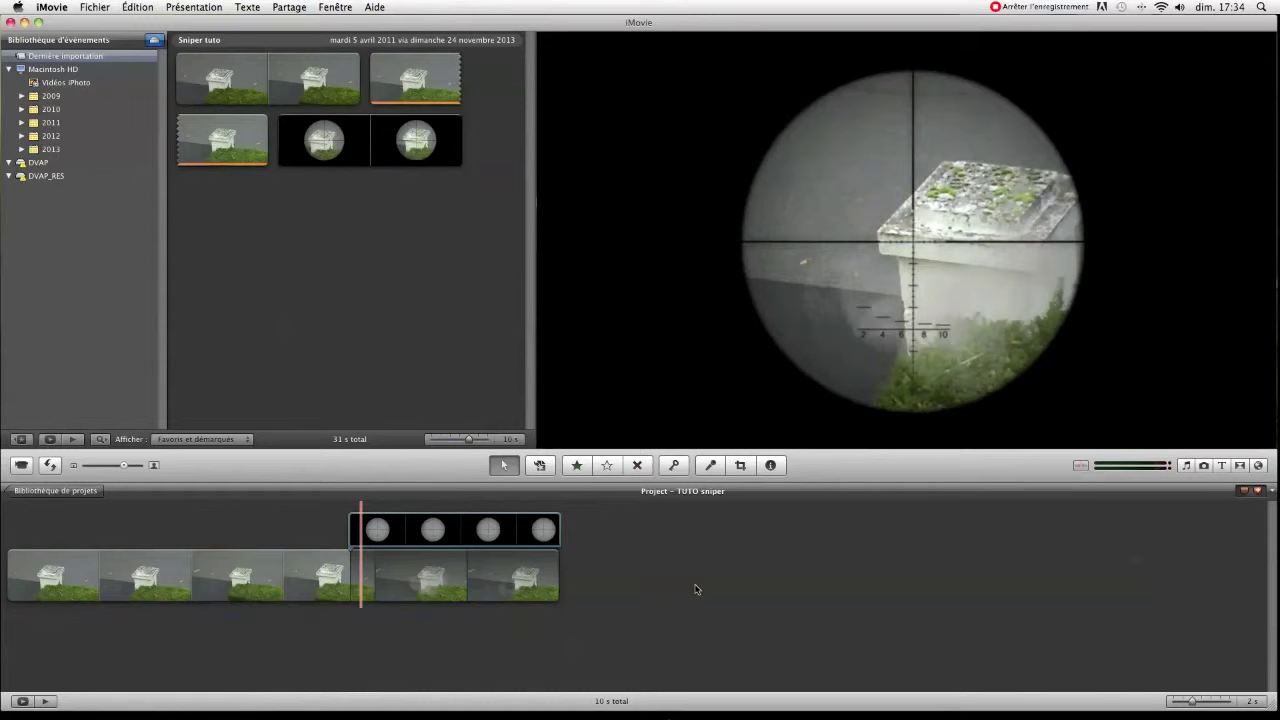
pyautogui.press('space')
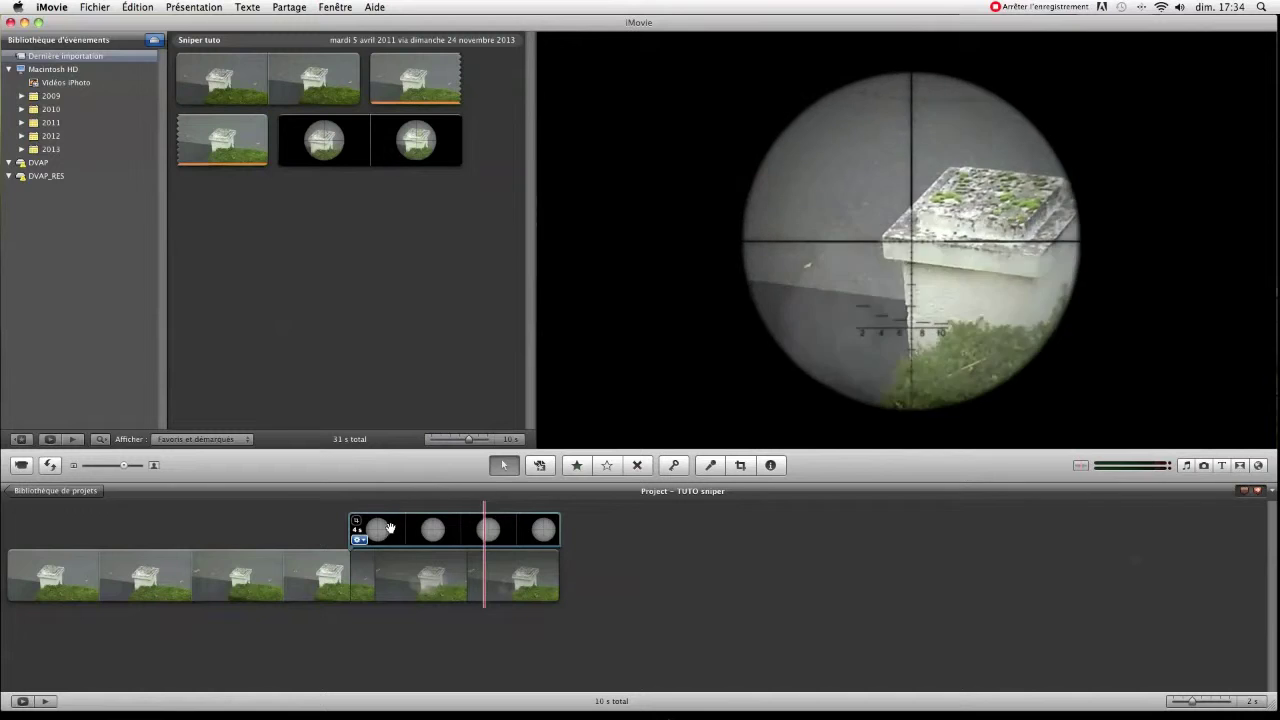
# - Change the scope image's framing from Ken Burns to Adapter and play the project to check it
pyautogui.click(357, 540)
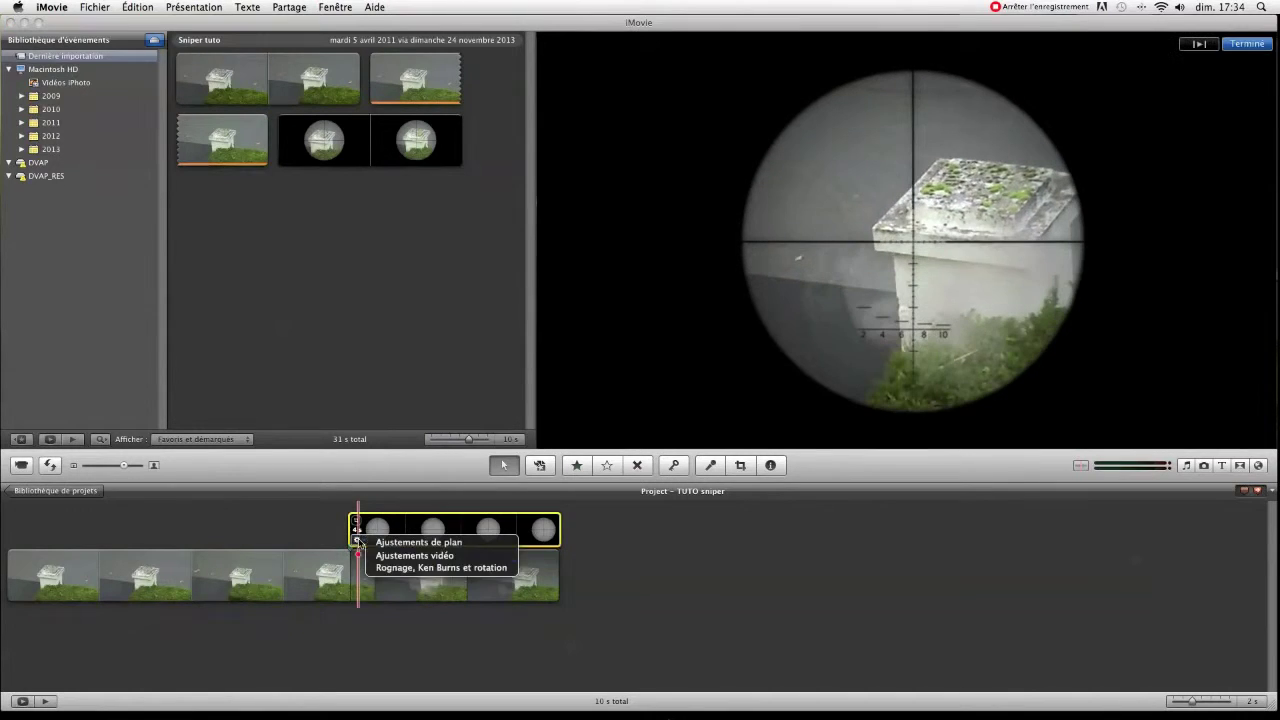
pyautogui.click(398, 567)
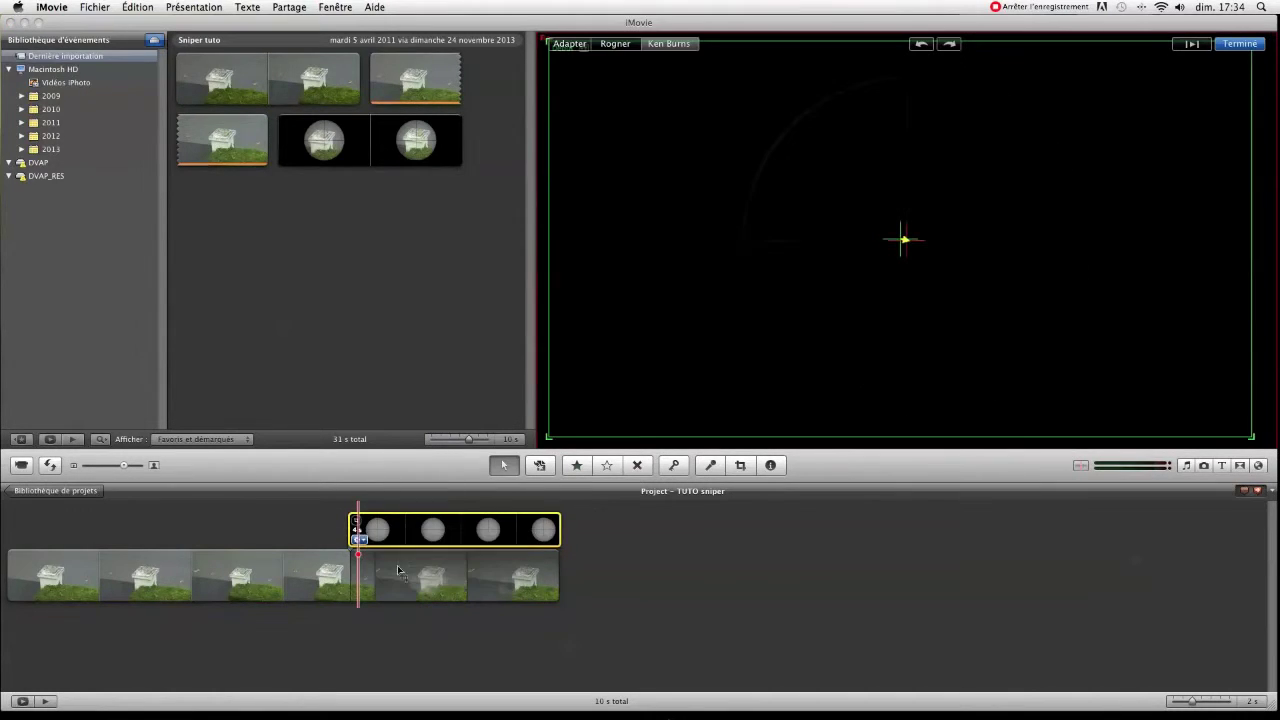
pyautogui.click(616, 44)
pyautogui.click(569, 44)
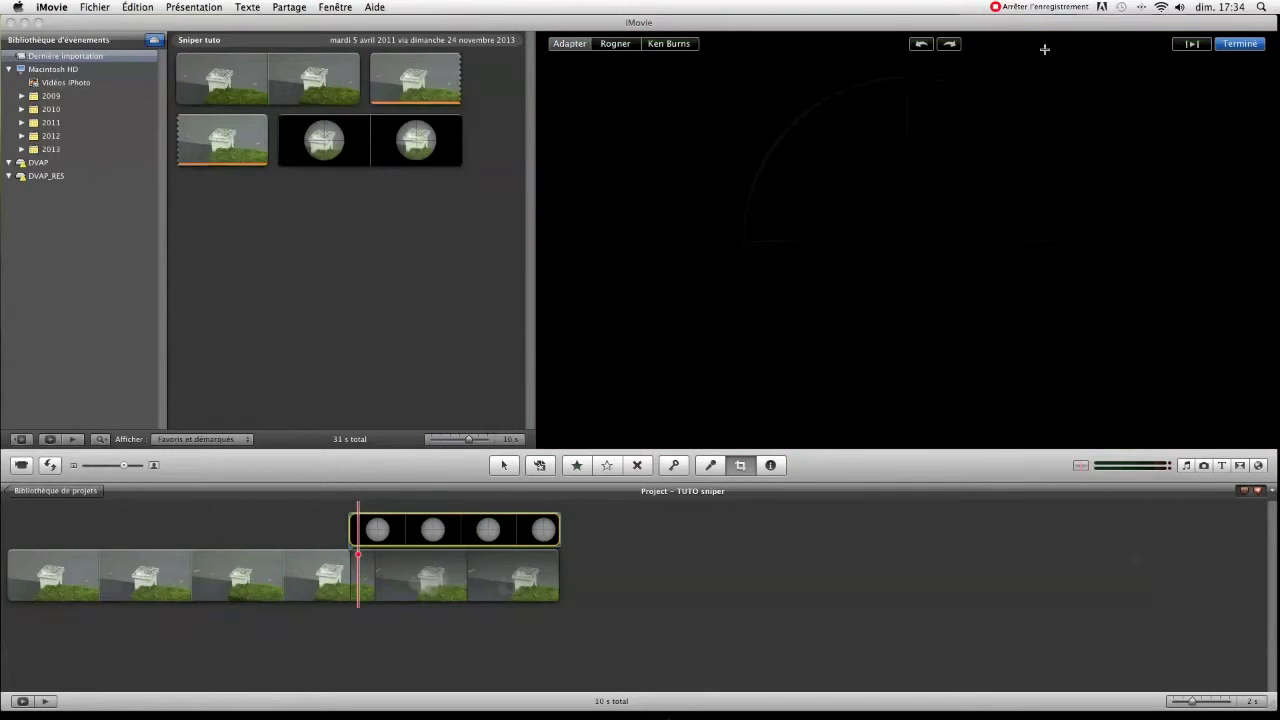
pyautogui.click(1239, 44)
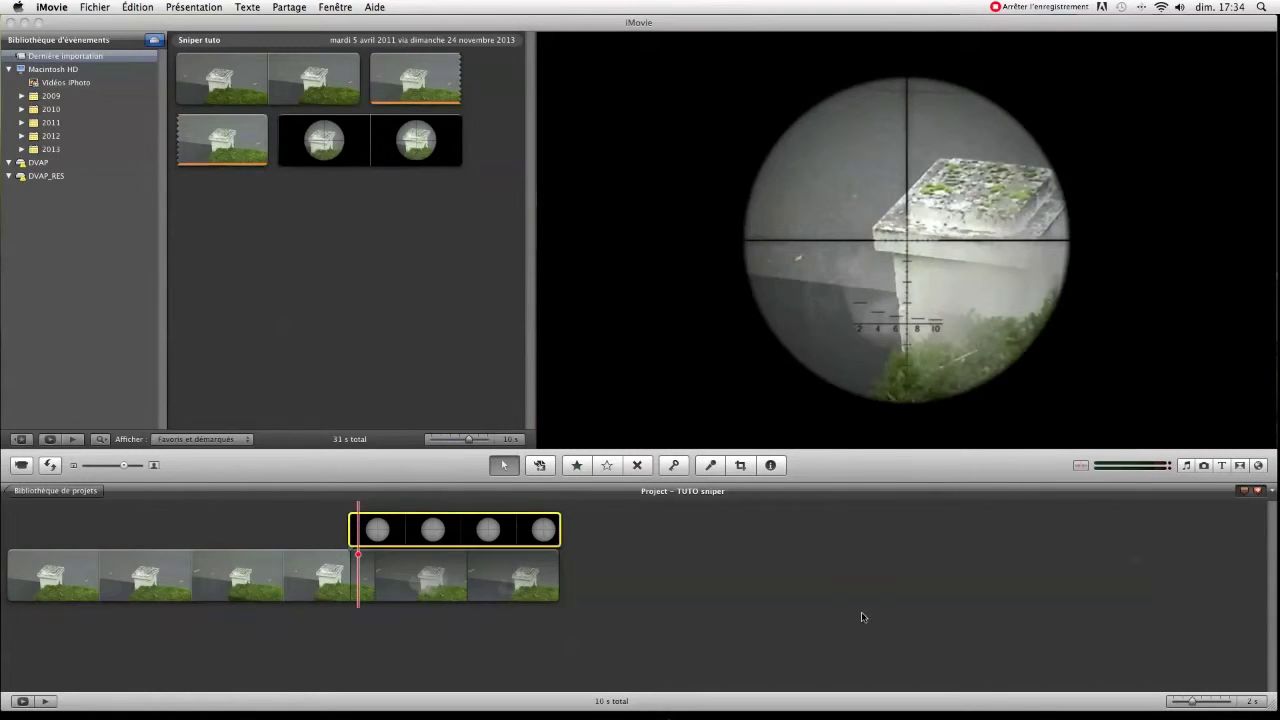
pyautogui.click(569, 569)
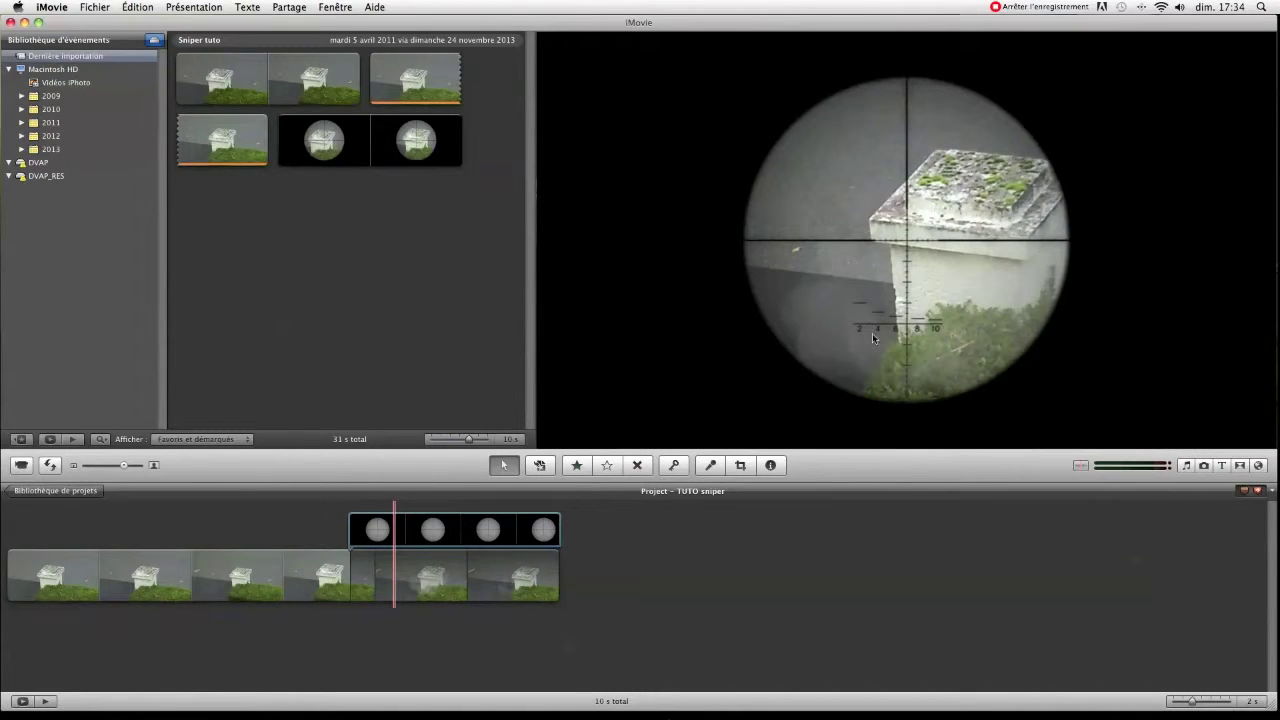
# - Switch the scope overlay's framing to Rogner with the crop frame covering the whole image, and apply it
pyautogui.click(360, 525)
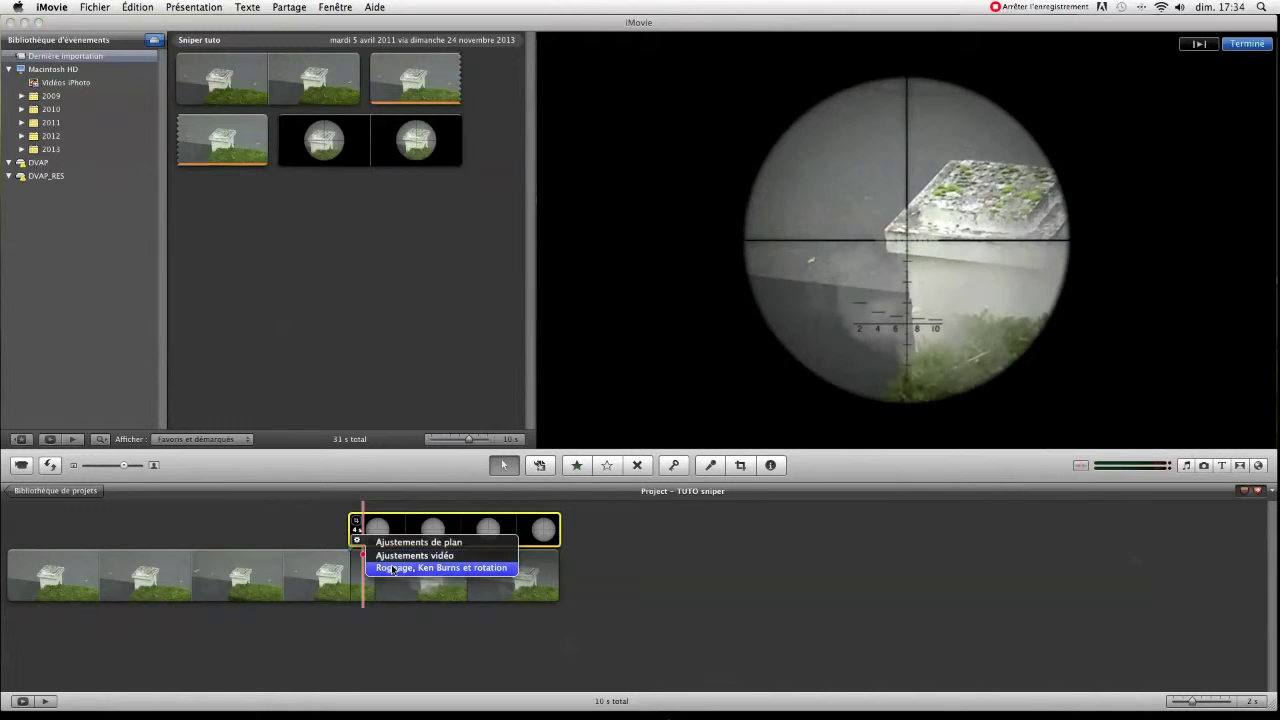
pyautogui.click(440, 551)
pyautogui.click(625, 45)
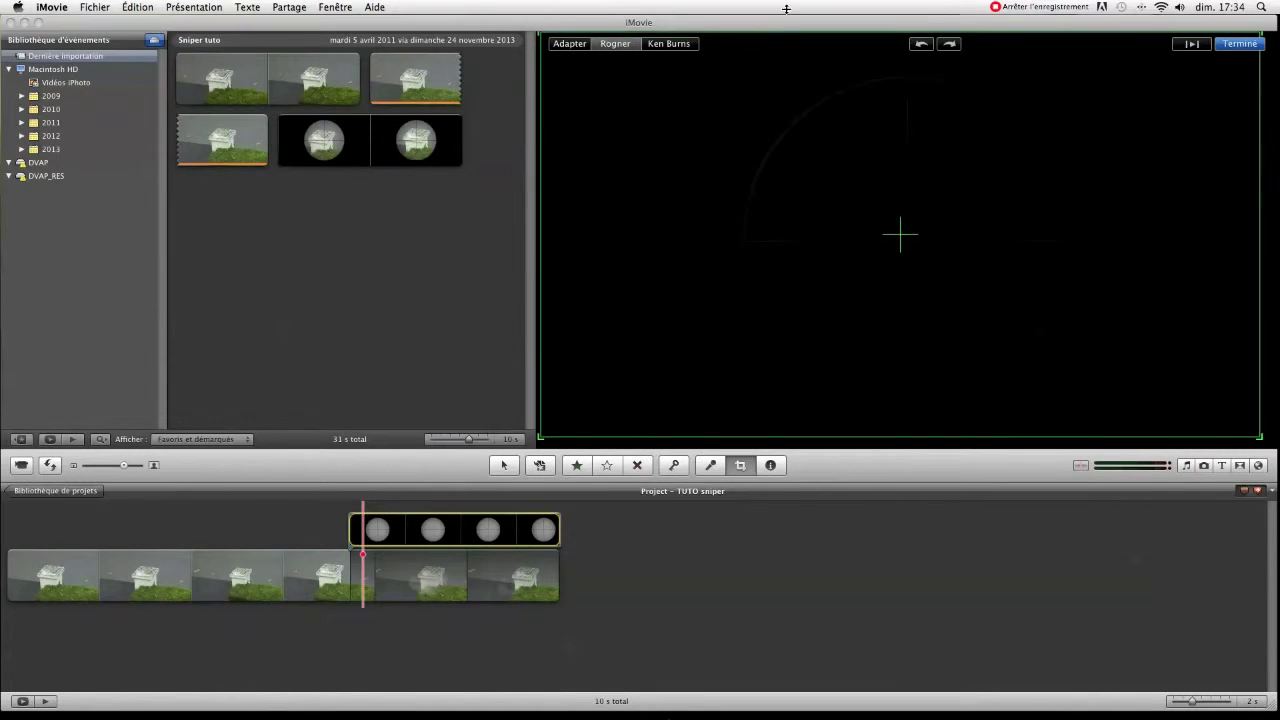
pyautogui.moveTo(900, 431); pyautogui.dragTo(915, 485)
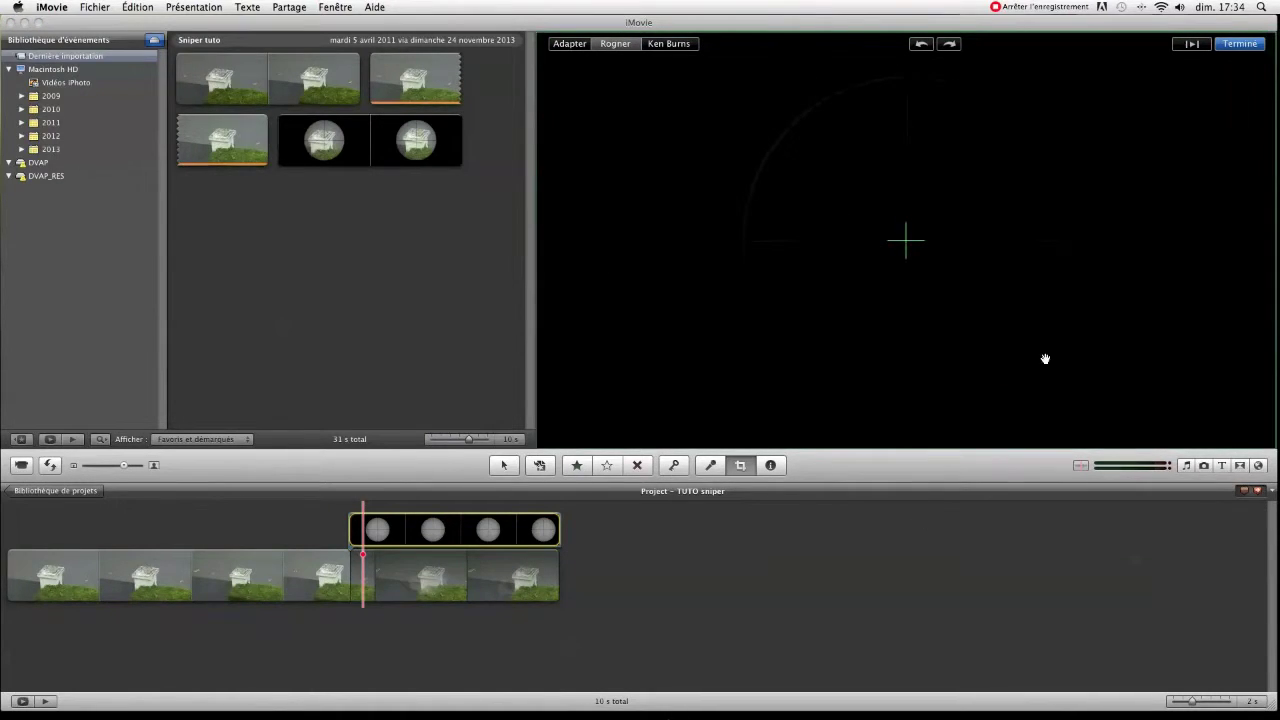
pyautogui.click(1238, 44)
pyautogui.click(938, 535)
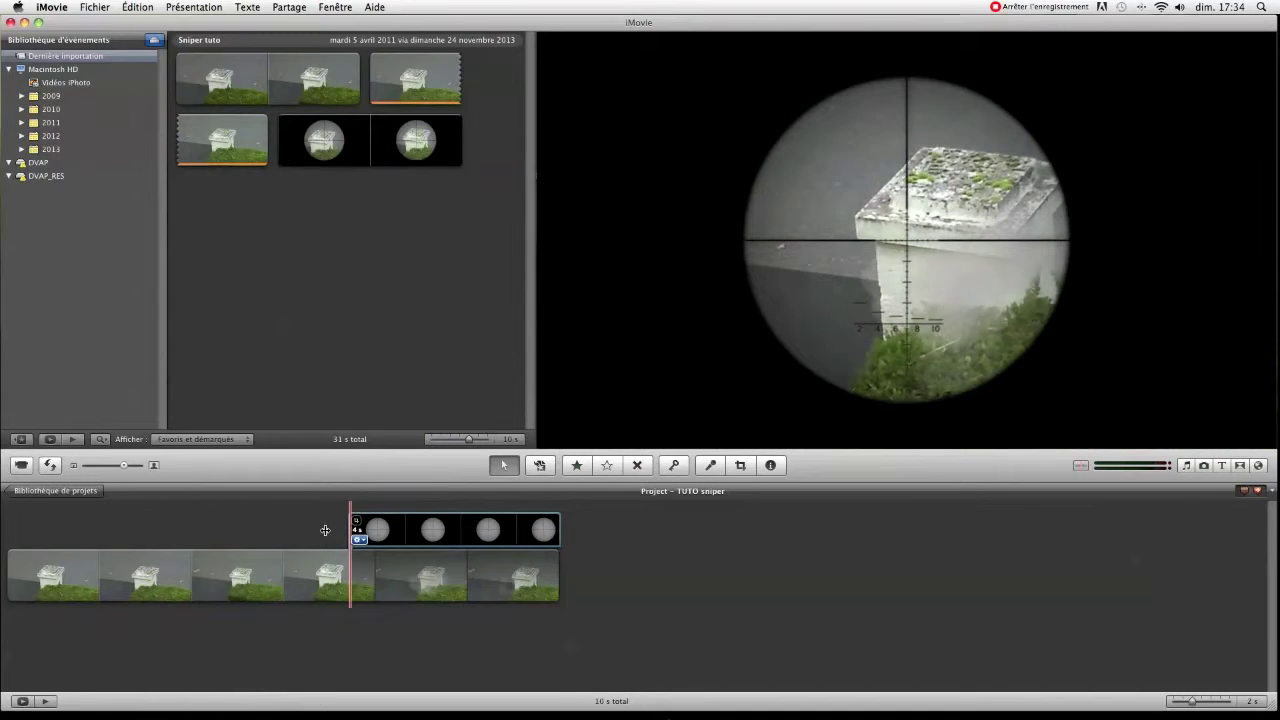
# - Extend the scope overlay back to the start of the project clip so it lasts 10 s, and play the result
pyautogui.moveTo(325, 530); pyautogui.dragTo(228, 532)
pyautogui.moveTo(44, 527); pyautogui.dragTo(8, 530)
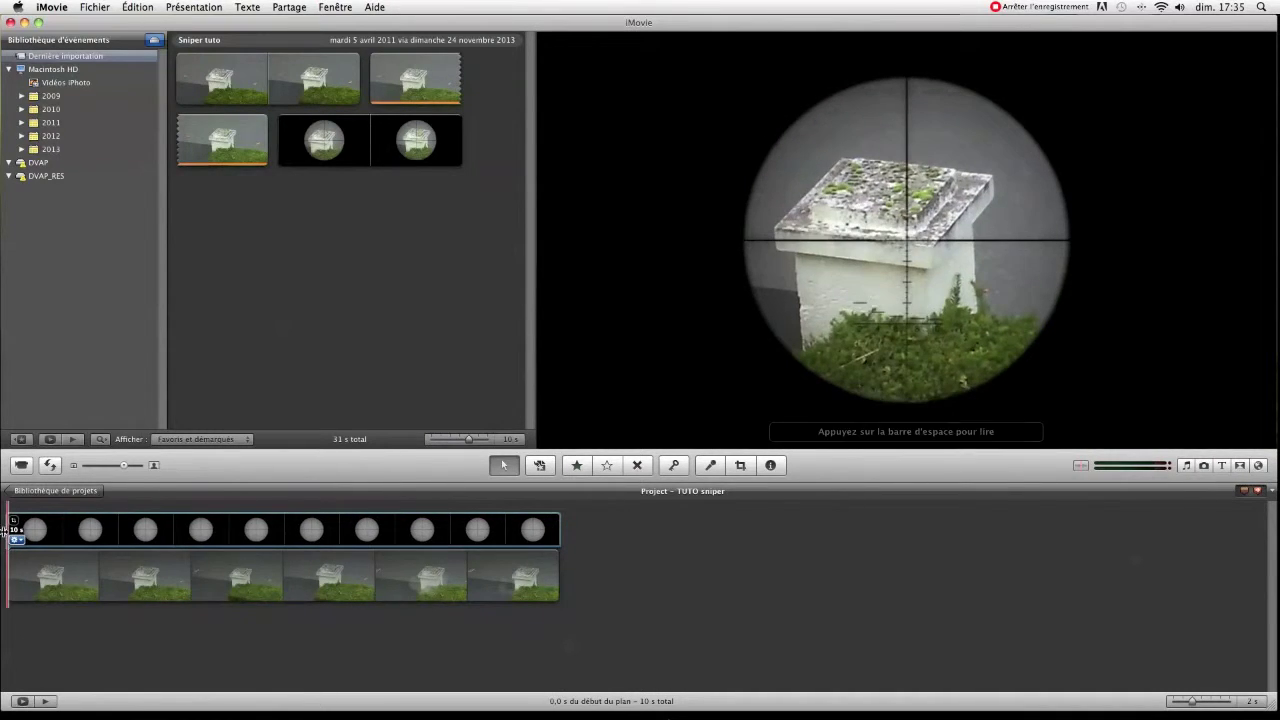
pyautogui.press('space')
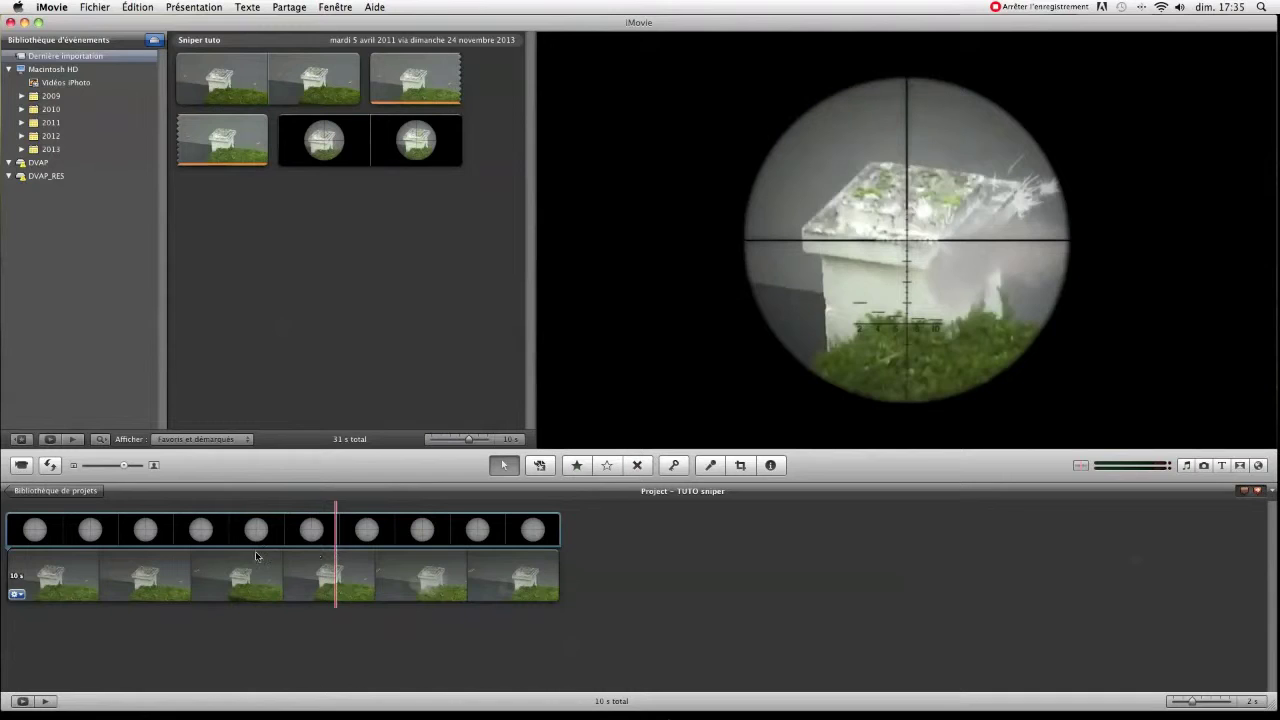
# - Crop the scope overlay tighter with Rogner, keeping it centred on the crosshair so the scope circle is larger, and apply it
pyautogui.click(18, 540)
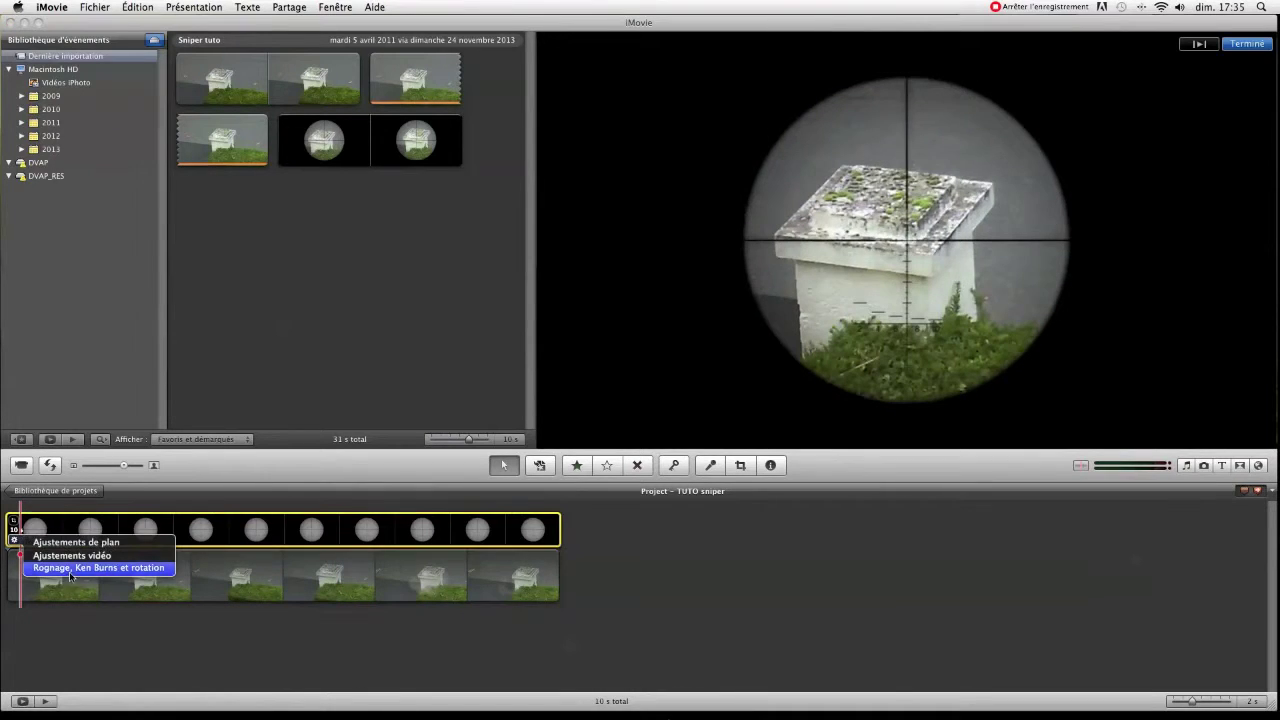
pyautogui.click(68, 570)
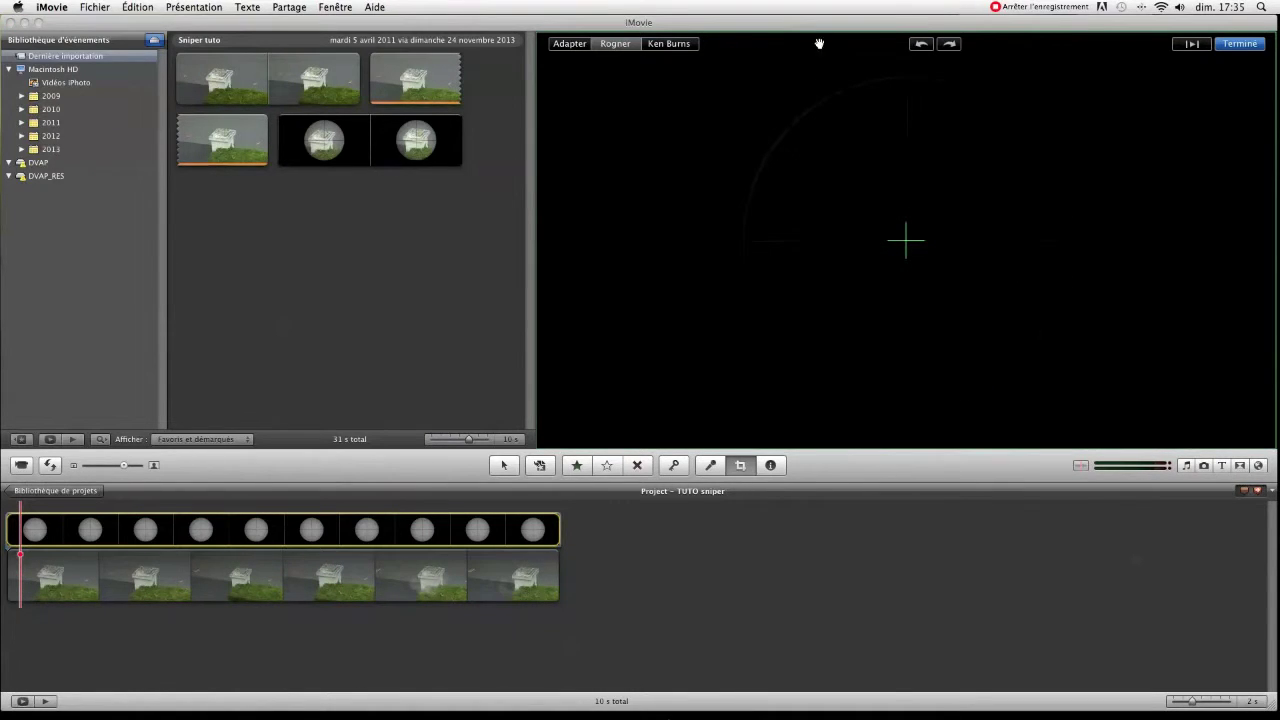
pyautogui.moveTo(847, 35); pyautogui.dragTo(850, 93)
pyautogui.moveTo(929, 447); pyautogui.dragTo(923, 392)
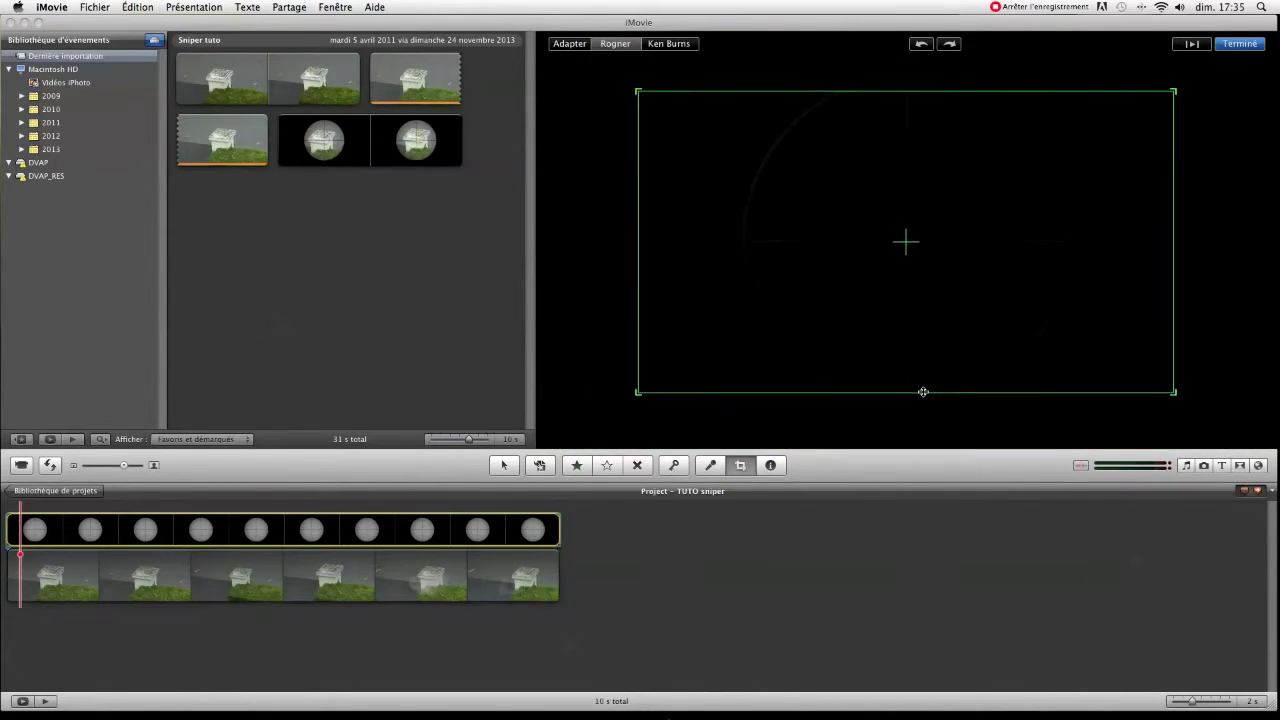
pyautogui.click(1239, 44)
pyautogui.click(840, 557)
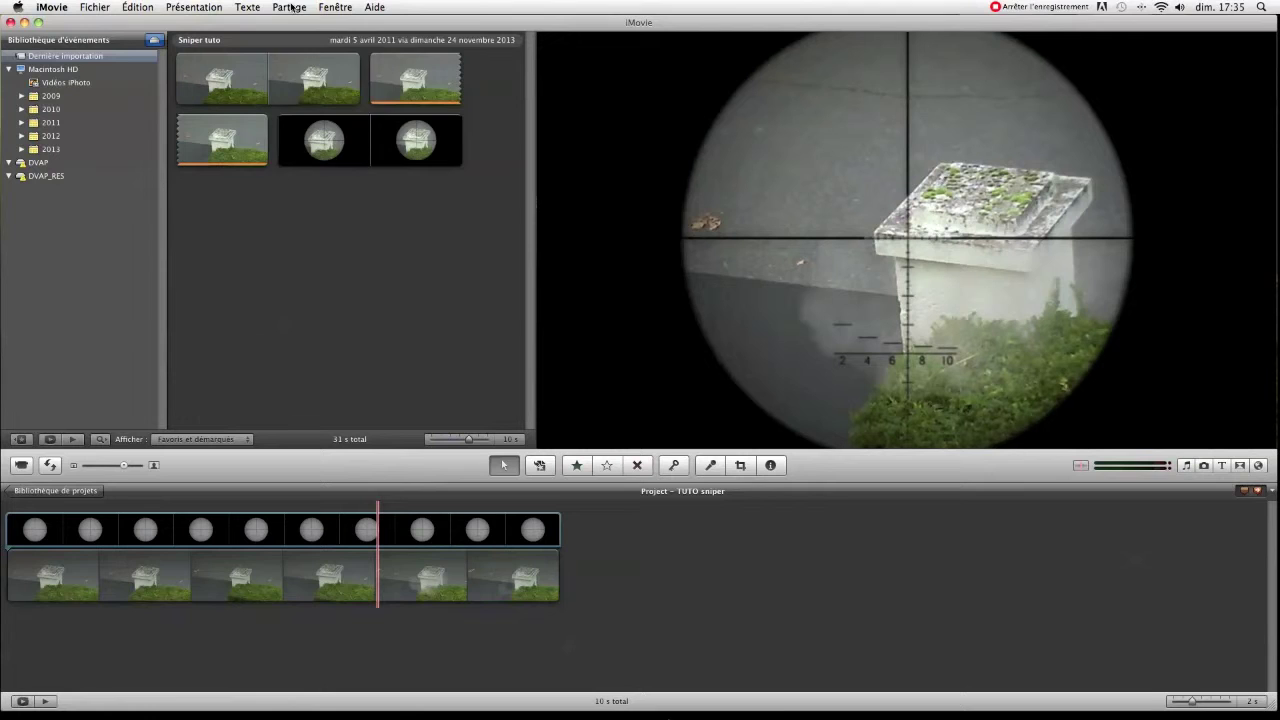
# - Review the movie export name, location and size options, and close them without exporting
pyautogui.click(291, 7)
pyautogui.click(312, 96)
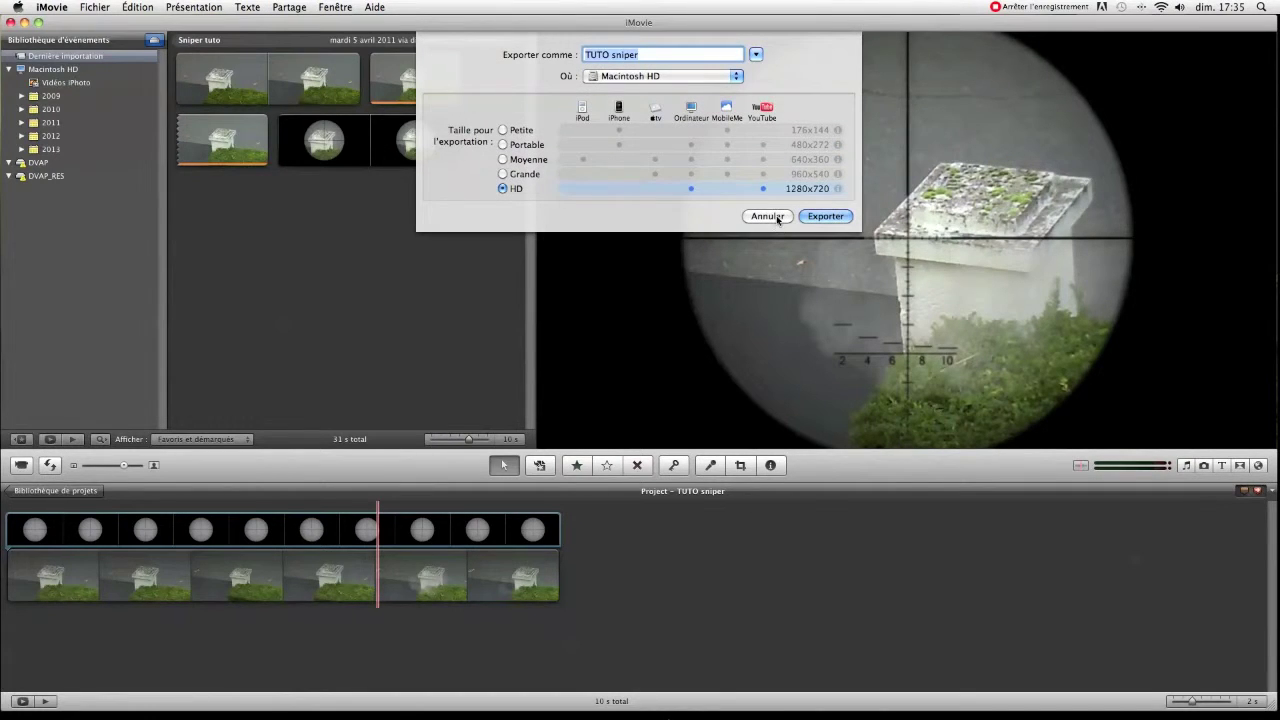
pyautogui.click(767, 216)
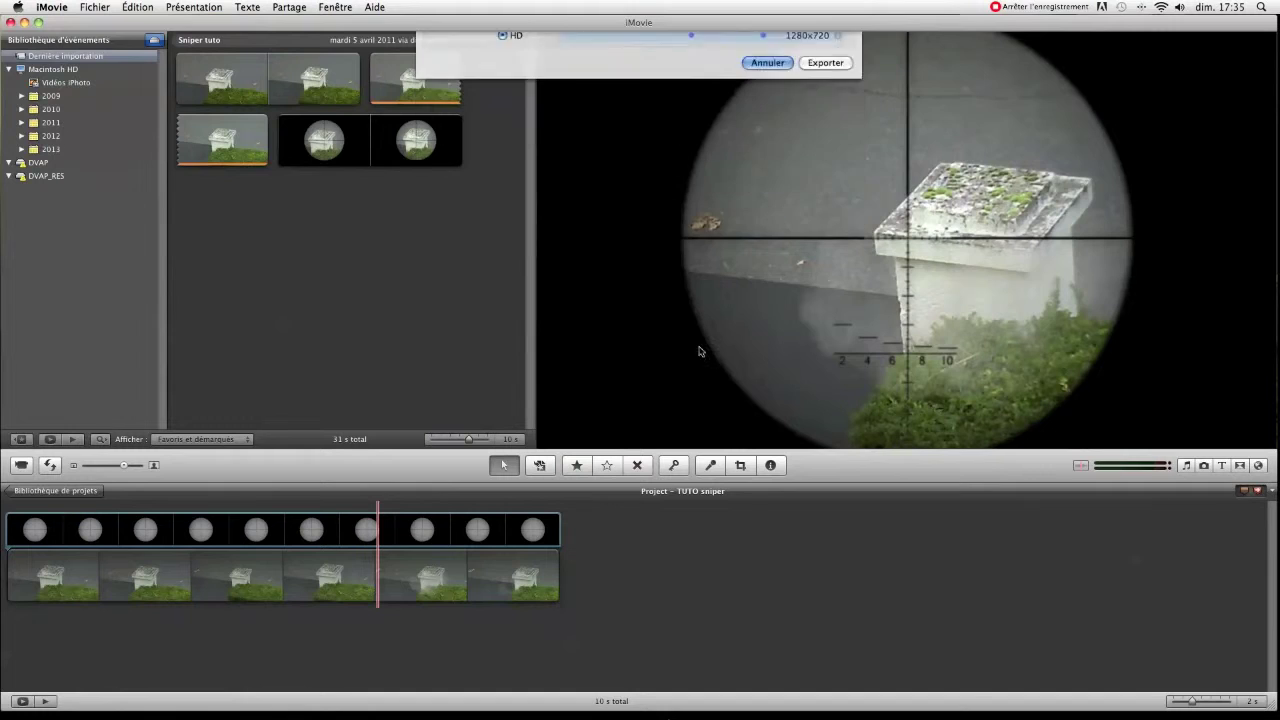
# - Replace the project's contents with the whole pre-rendered scope clip from the Sniper tuto event and play it
pyautogui.click(393, 583)
pyautogui.press('BackSpace')
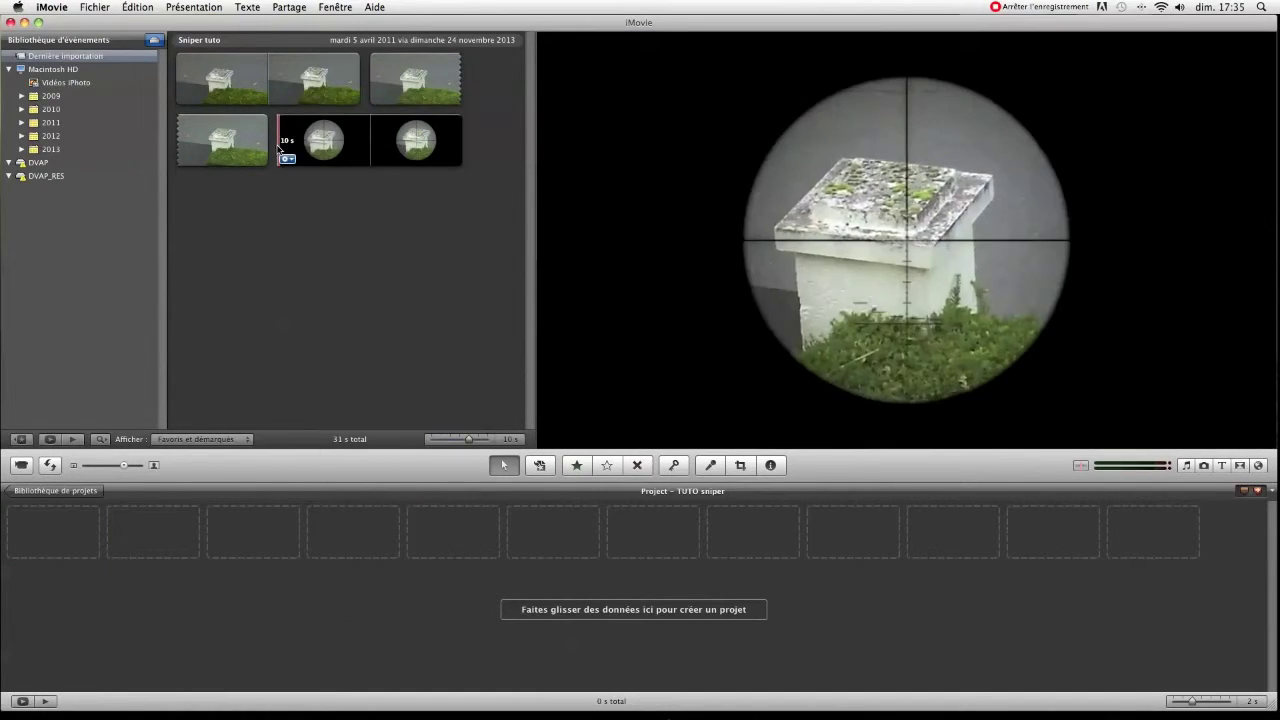
pyautogui.moveTo(279, 148); pyautogui.dragTo(480, 147)
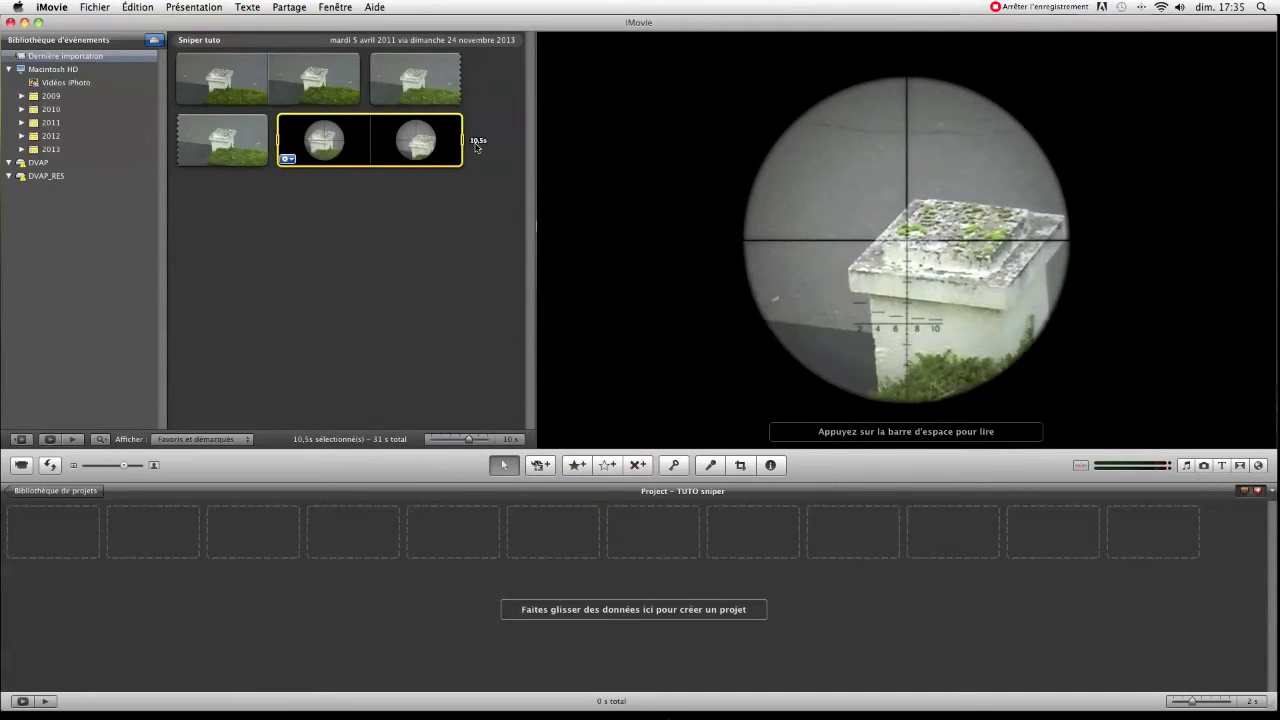
pyautogui.moveTo(402, 135); pyautogui.dragTo(386, 549)
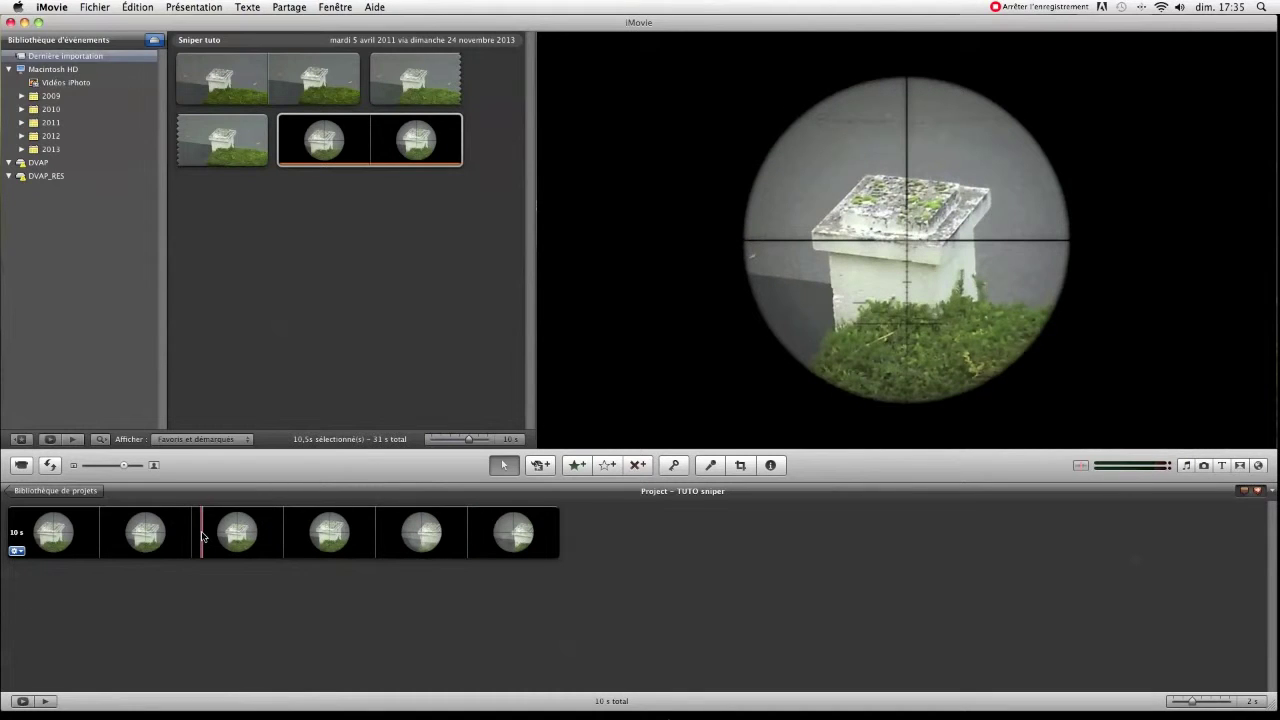
pyautogui.press('space')
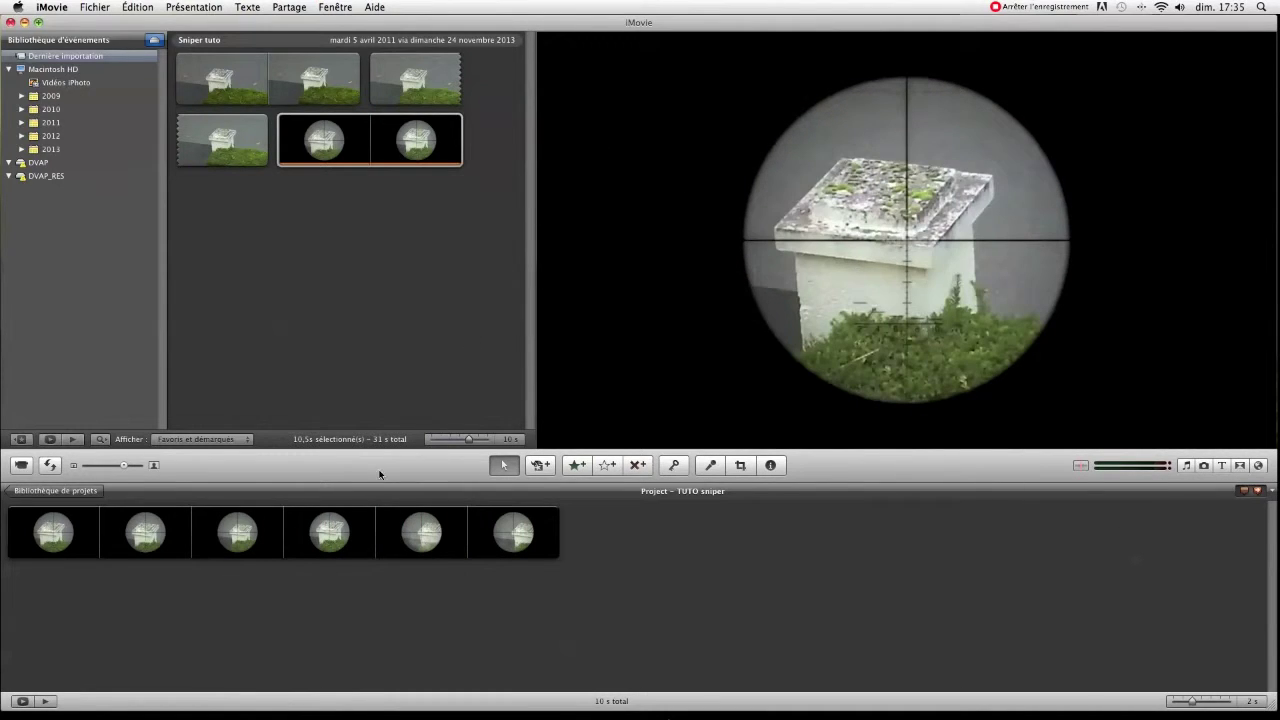
pyautogui.click(327, 565)
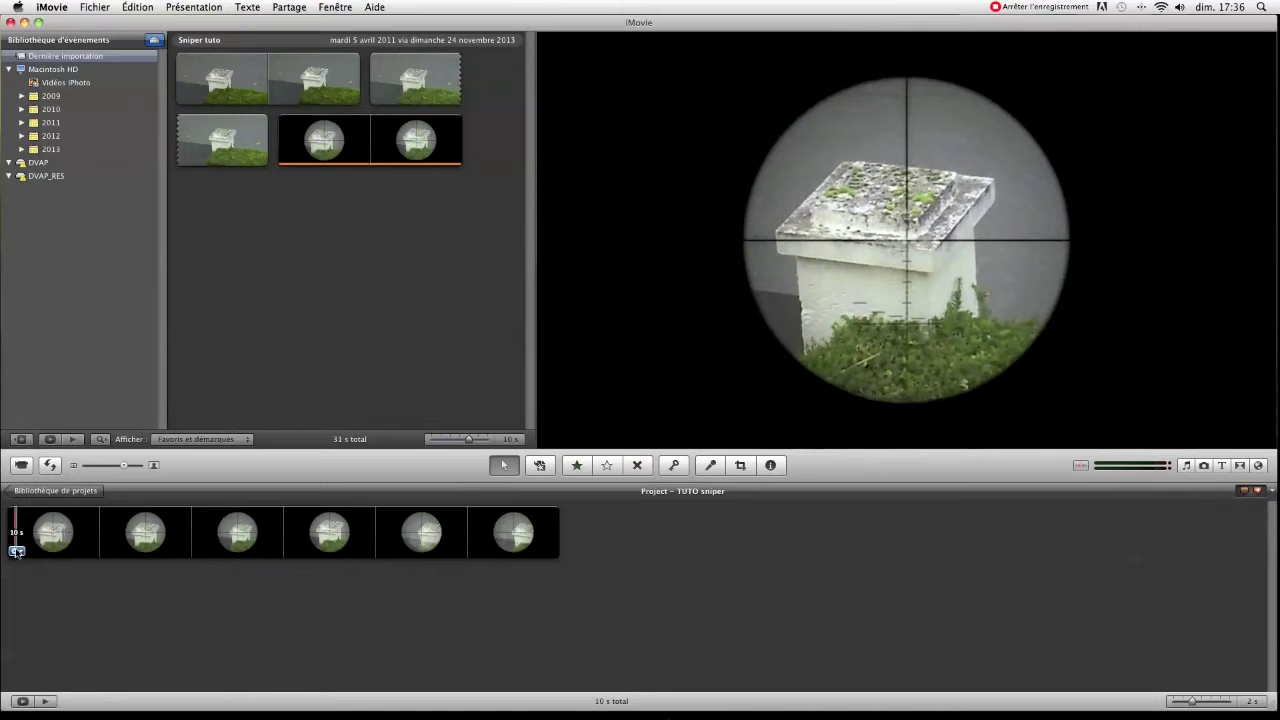
# - Crop the scope clip slightly tighter with Rogner, apply it, and play the project to check it
pyautogui.click(14, 550)
pyautogui.click(50, 603)
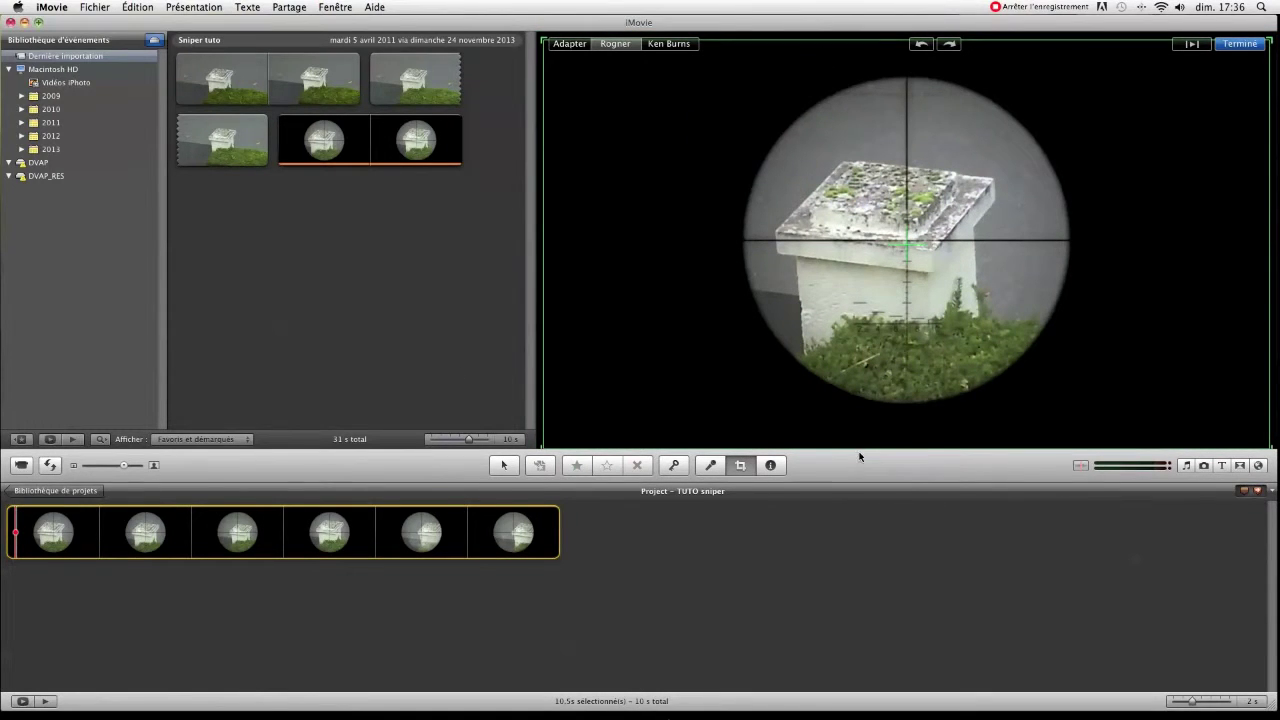
pyautogui.moveTo(861, 447); pyautogui.dragTo(858, 438)
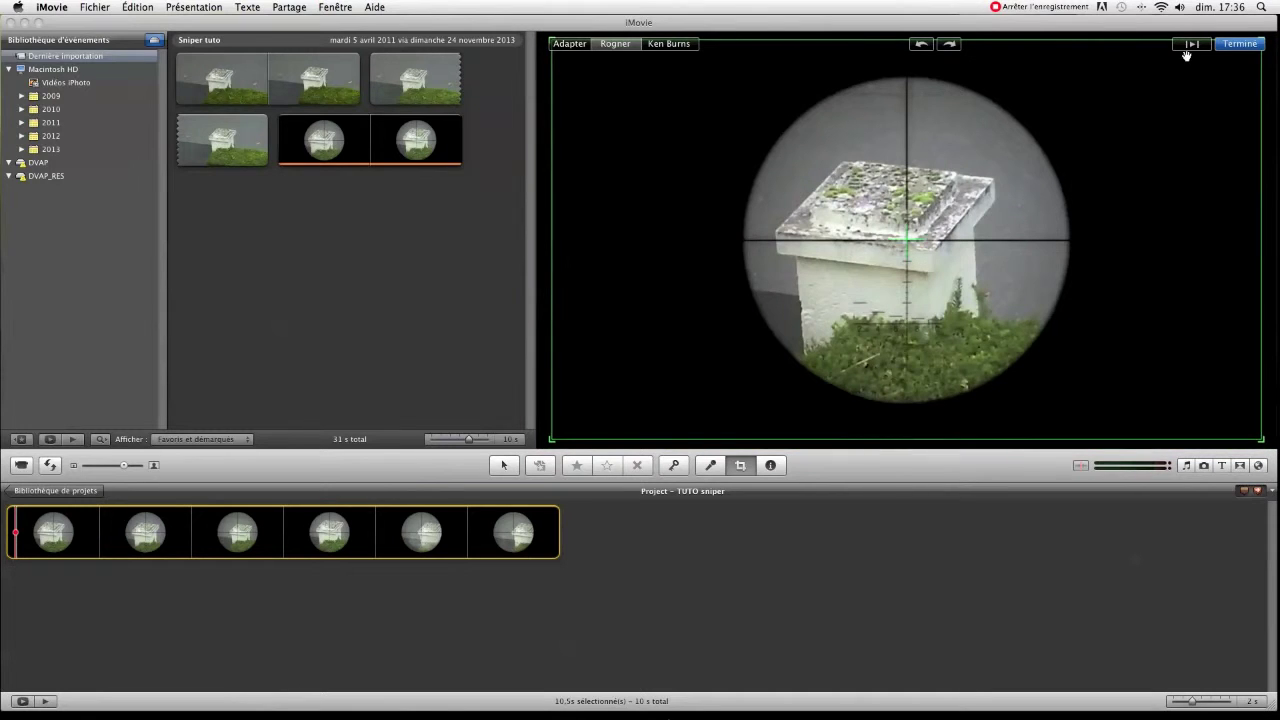
pyautogui.click(1230, 44)
pyautogui.click(562, 549)
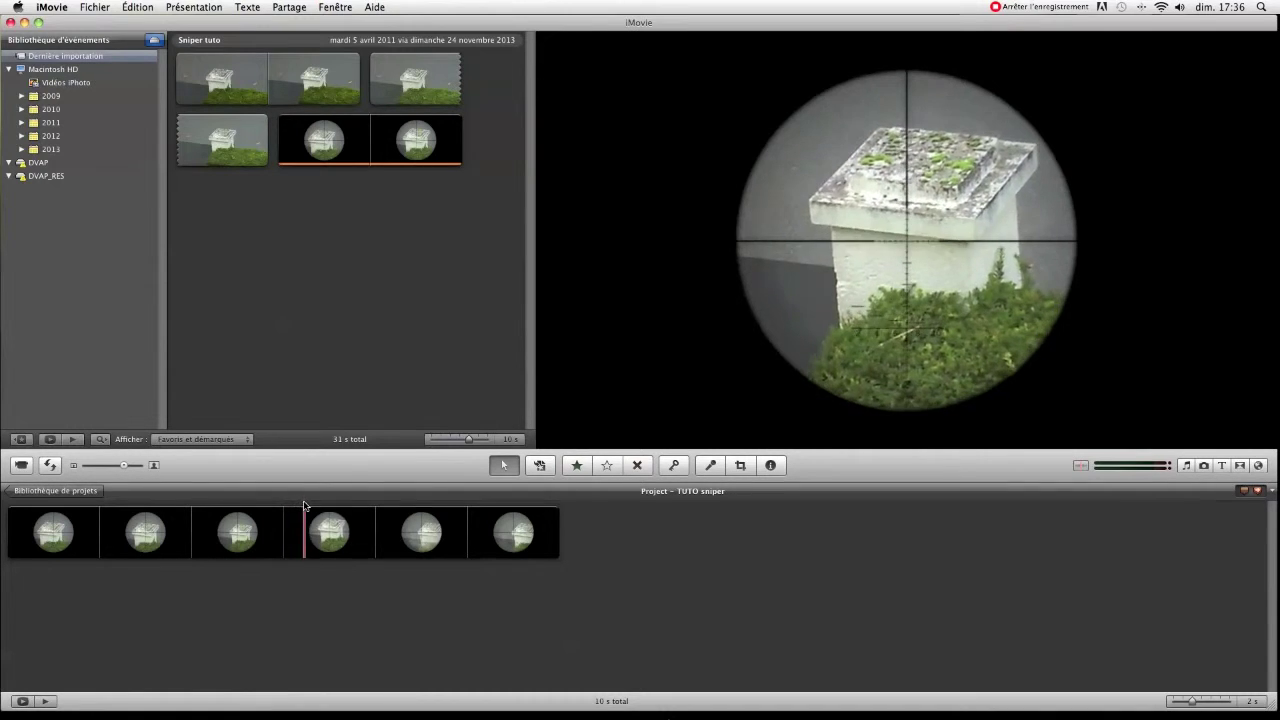
pyautogui.press('space')
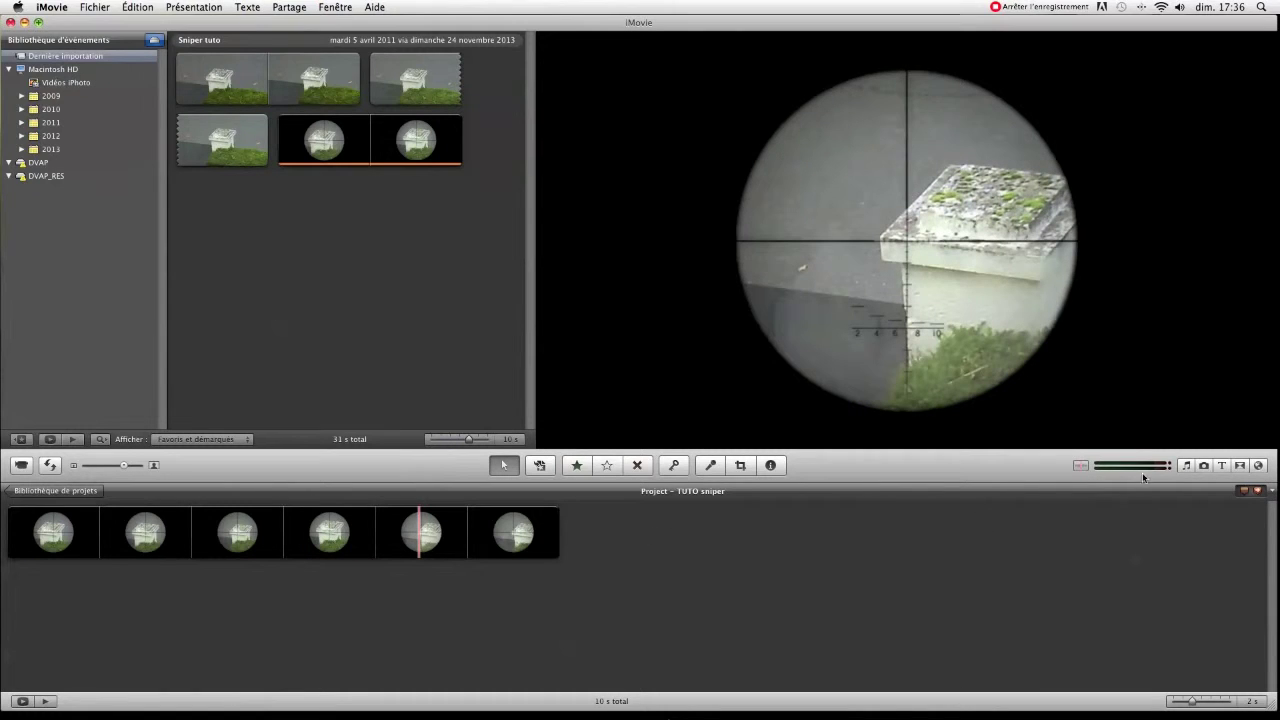
# - Add a Centrer title over the last part of the scope clip and close the title browser
pyautogui.click(1222, 465)
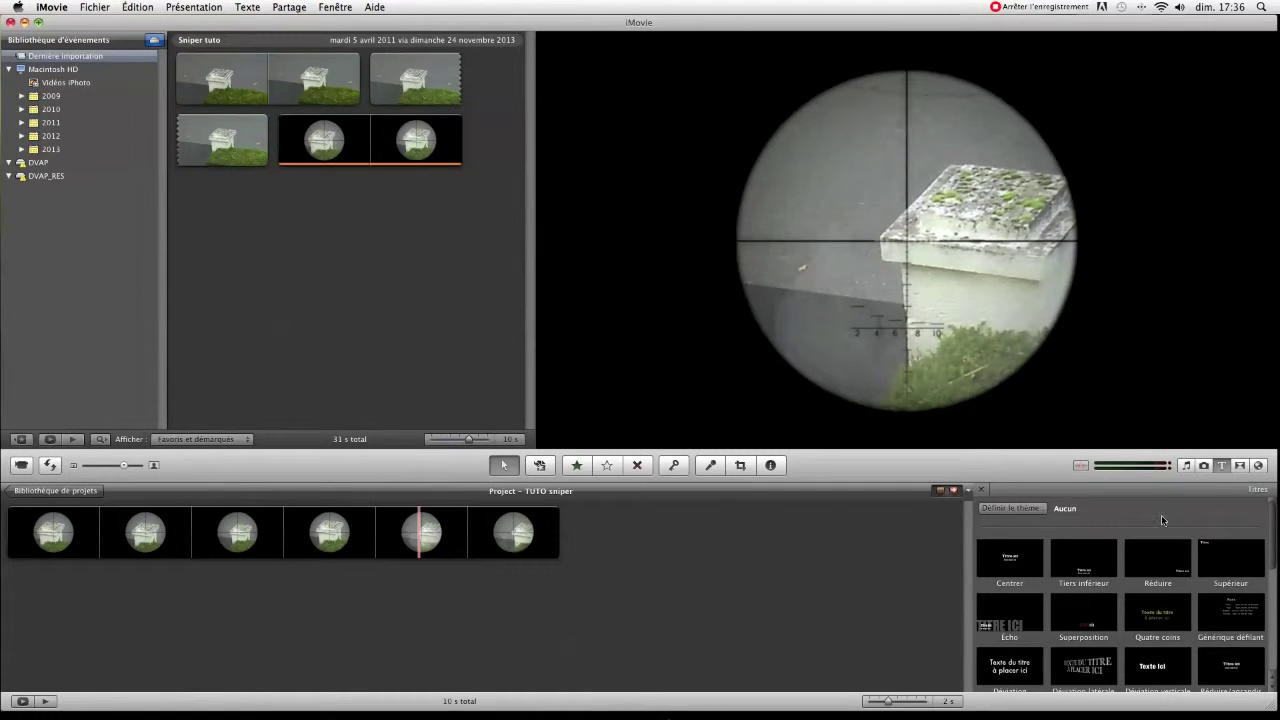
pyautogui.moveTo(1010, 558); pyautogui.dragTo(887, 519)
pyautogui.moveTo(987, 490); pyautogui.dragTo(985, 490)
pyautogui.click(984, 490)
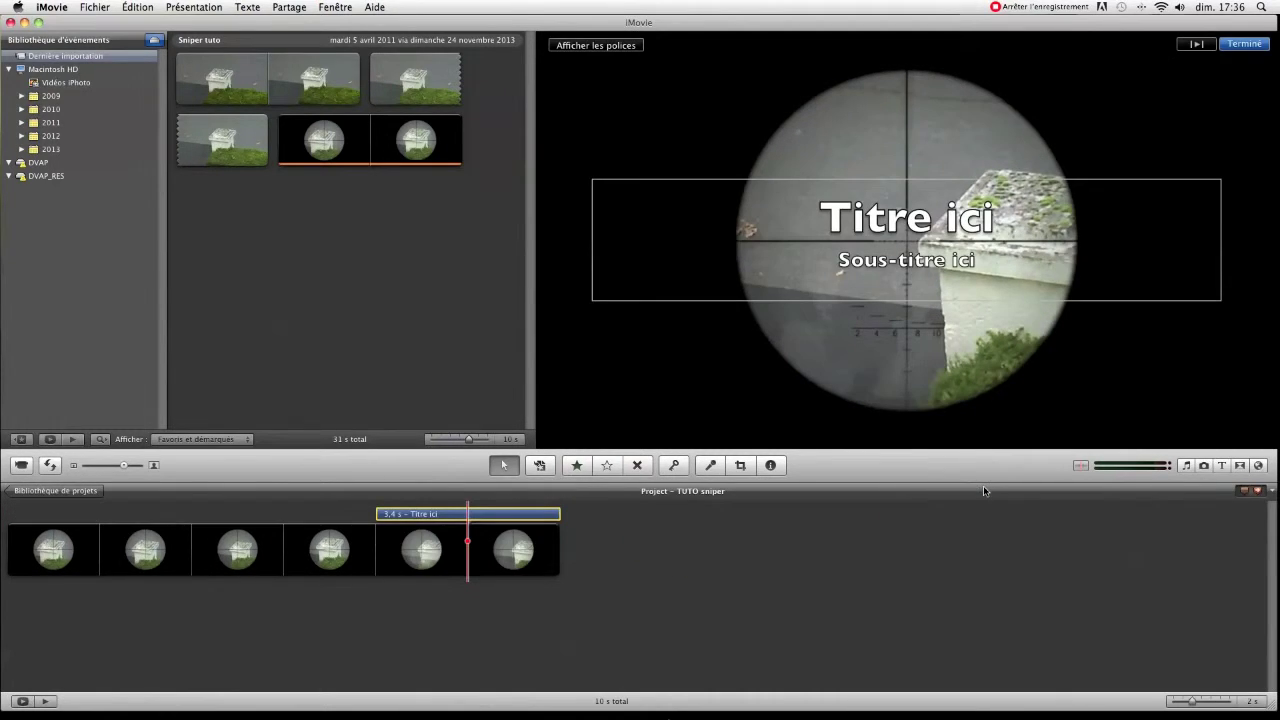
# - Remove the title's main line, replace the subtitle with "+100" shifted over the pillar, and finish editing the text
pyautogui.click(1003, 228)
pyautogui.moveTo(1036, 216); pyautogui.dragTo(815, 216)
pyautogui.press('BackSpace')
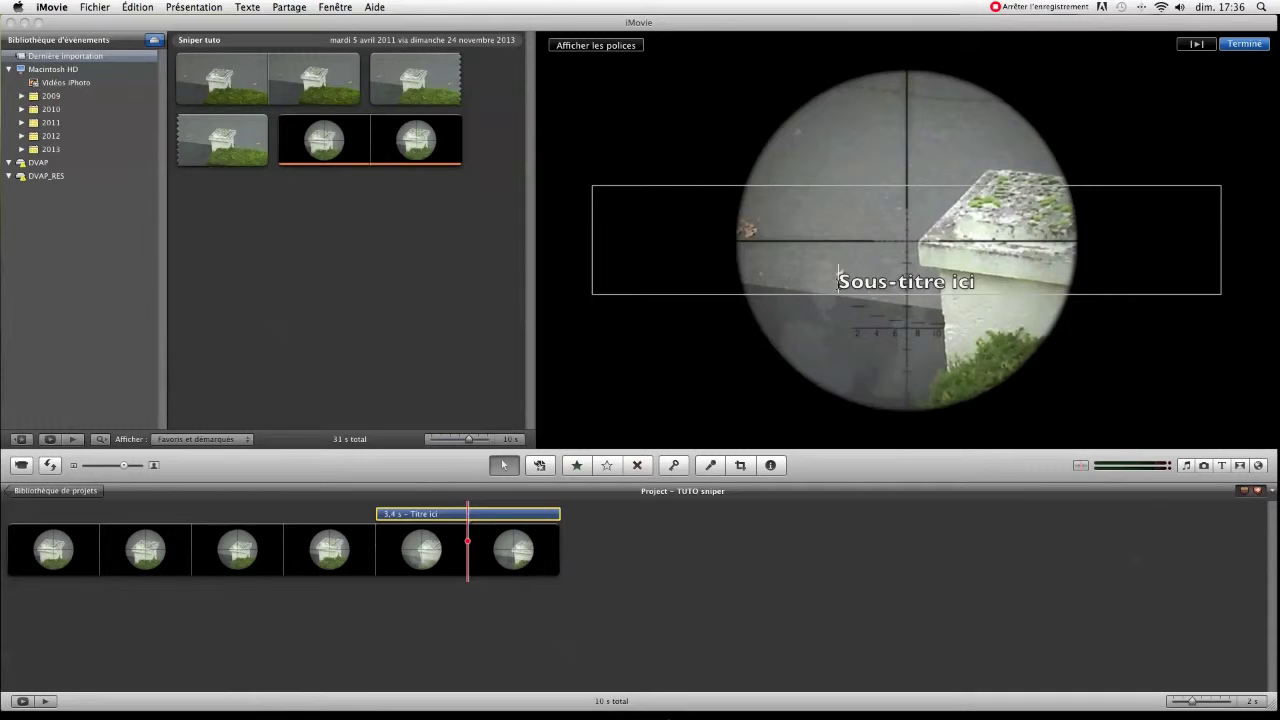
pyautogui.press('BackSpace')
pyautogui.moveTo(1002, 250); pyautogui.dragTo(824, 251)
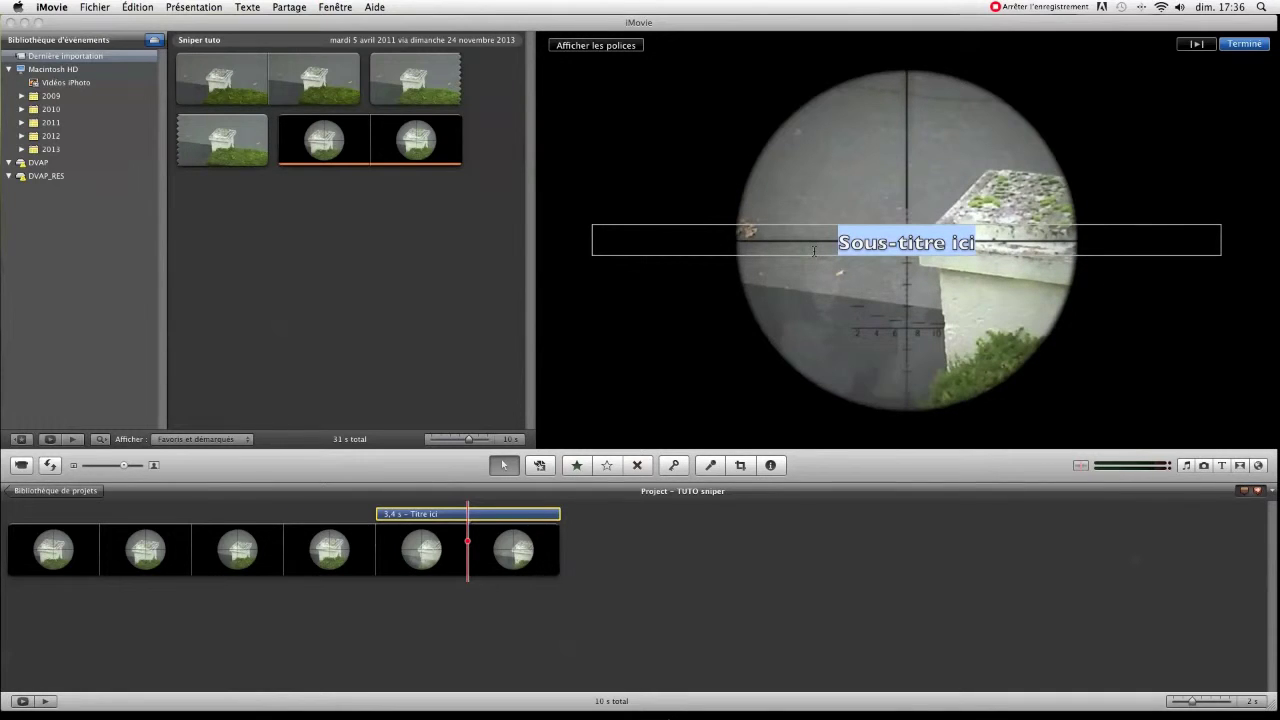
pyautogui.press('BackSpace')
pyautogui.write('+100')
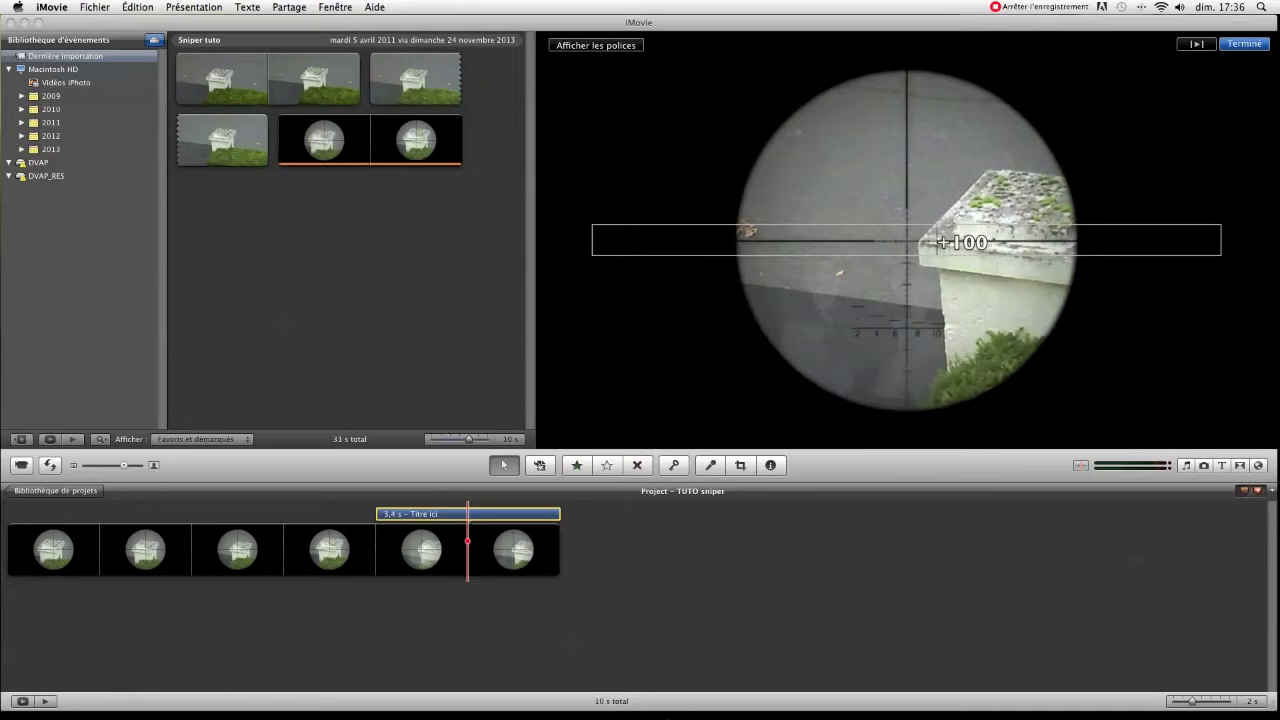
pyautogui.click(1239, 45)
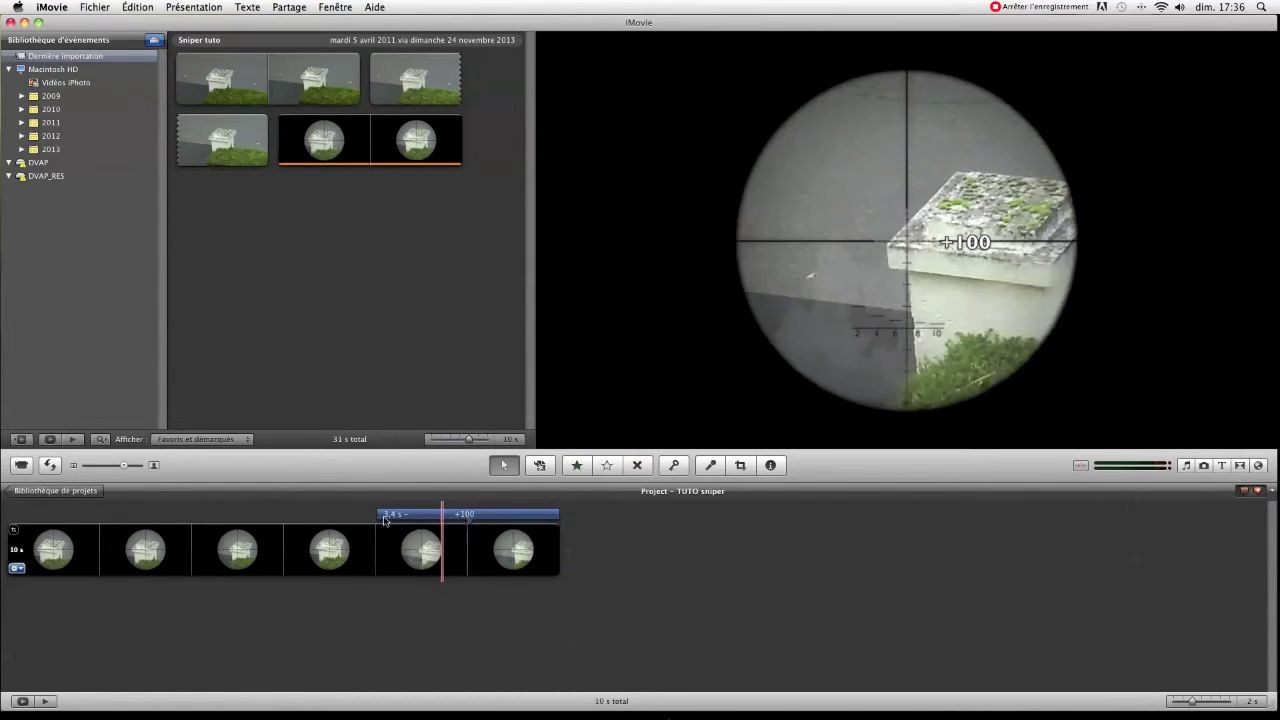
# - Move the +100 title earlier to start at the bullet impact, play it, and shorten the title to 1,6 s
pyautogui.moveTo(399, 513); pyautogui.dragTo(356, 514)
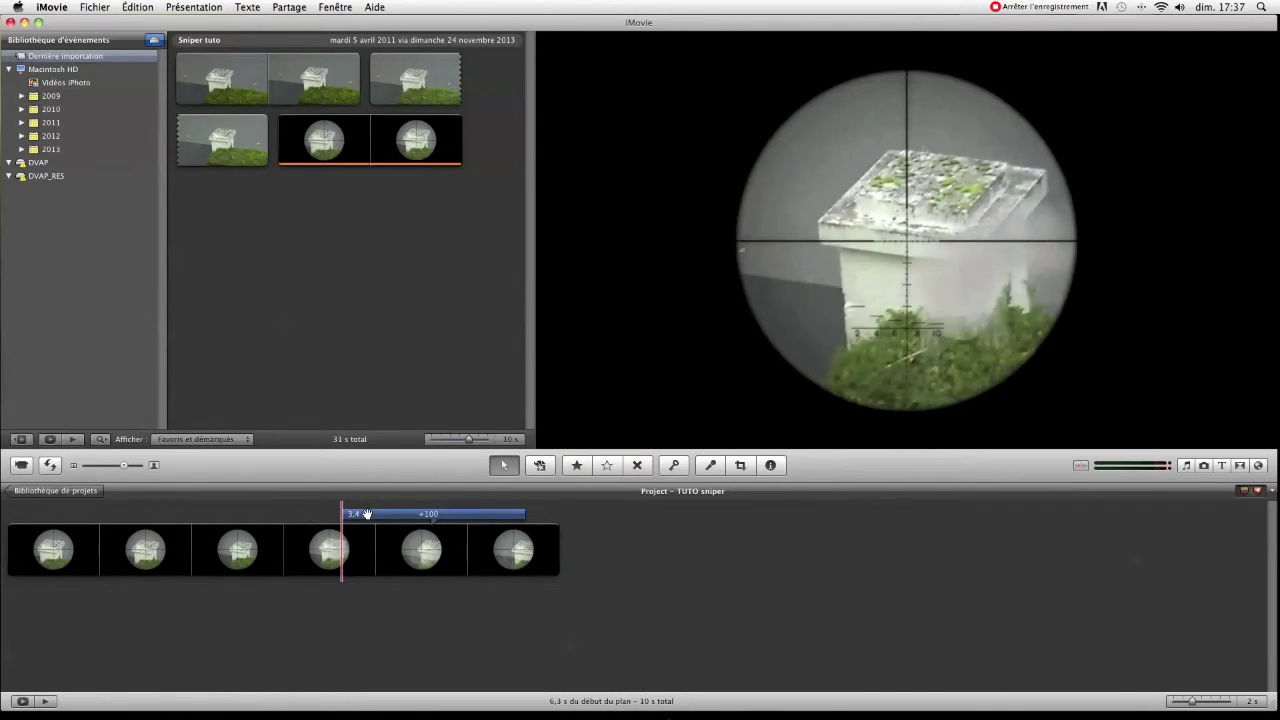
pyautogui.press('space')
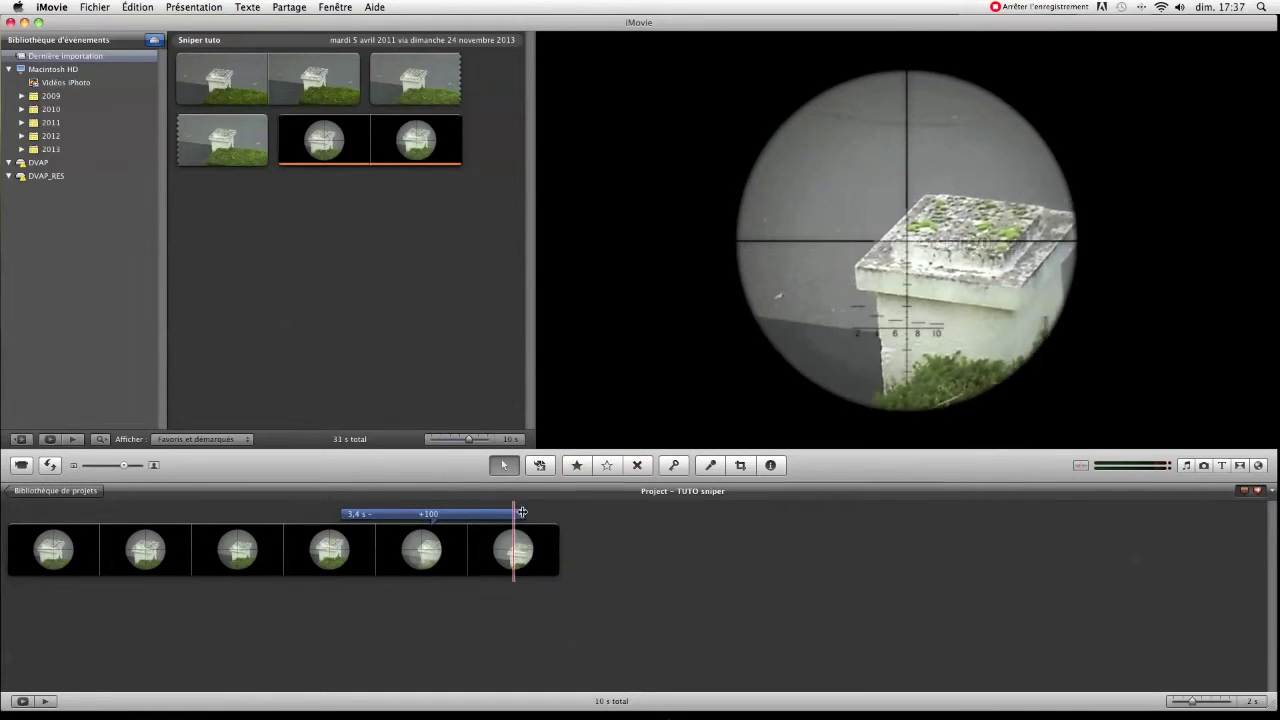
pyautogui.moveTo(525, 514); pyautogui.dragTo(424, 514)
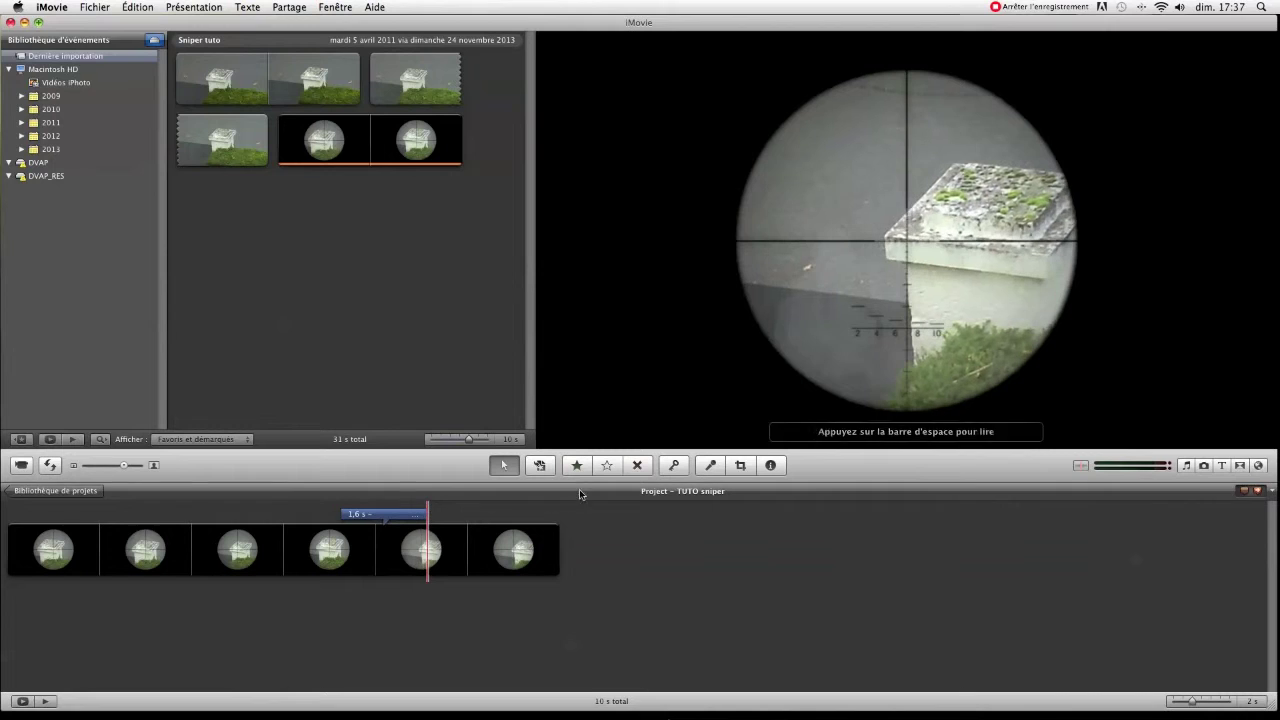
# - Examine the +100 title's duration, fade-in/out and style settings in the Inspector
pyautogui.click(771, 465)
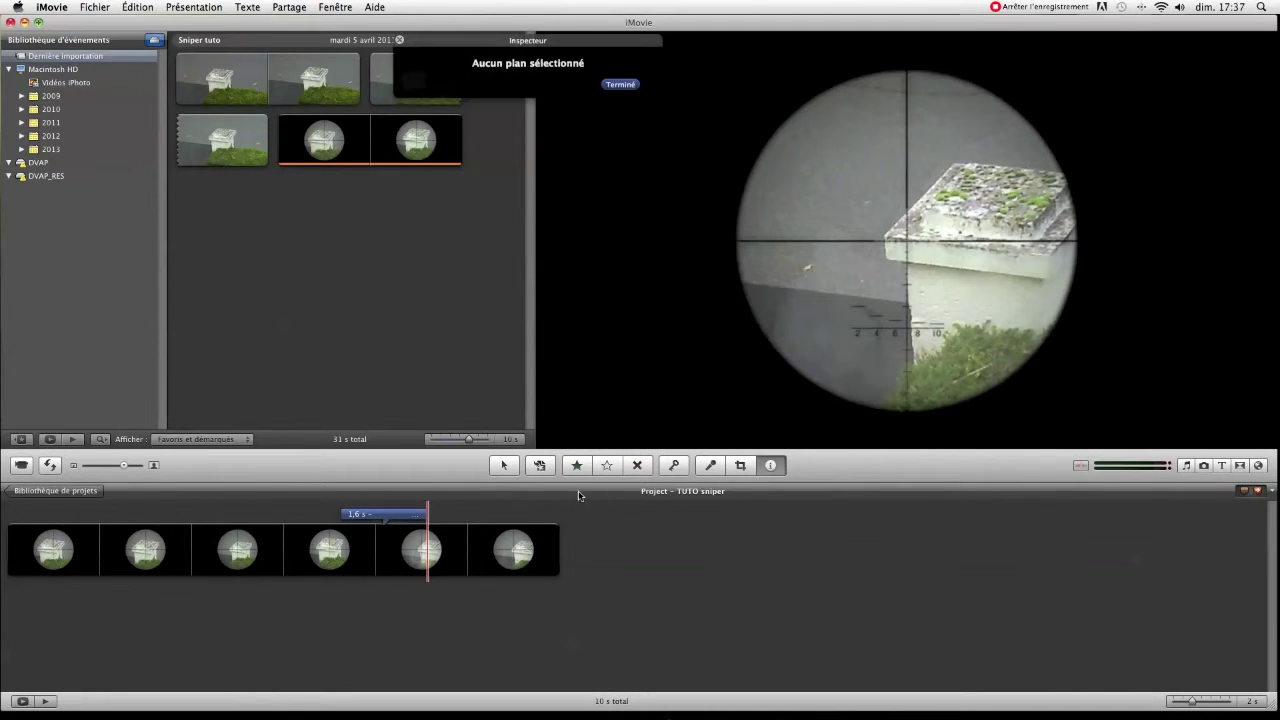
pyautogui.click(408, 514)
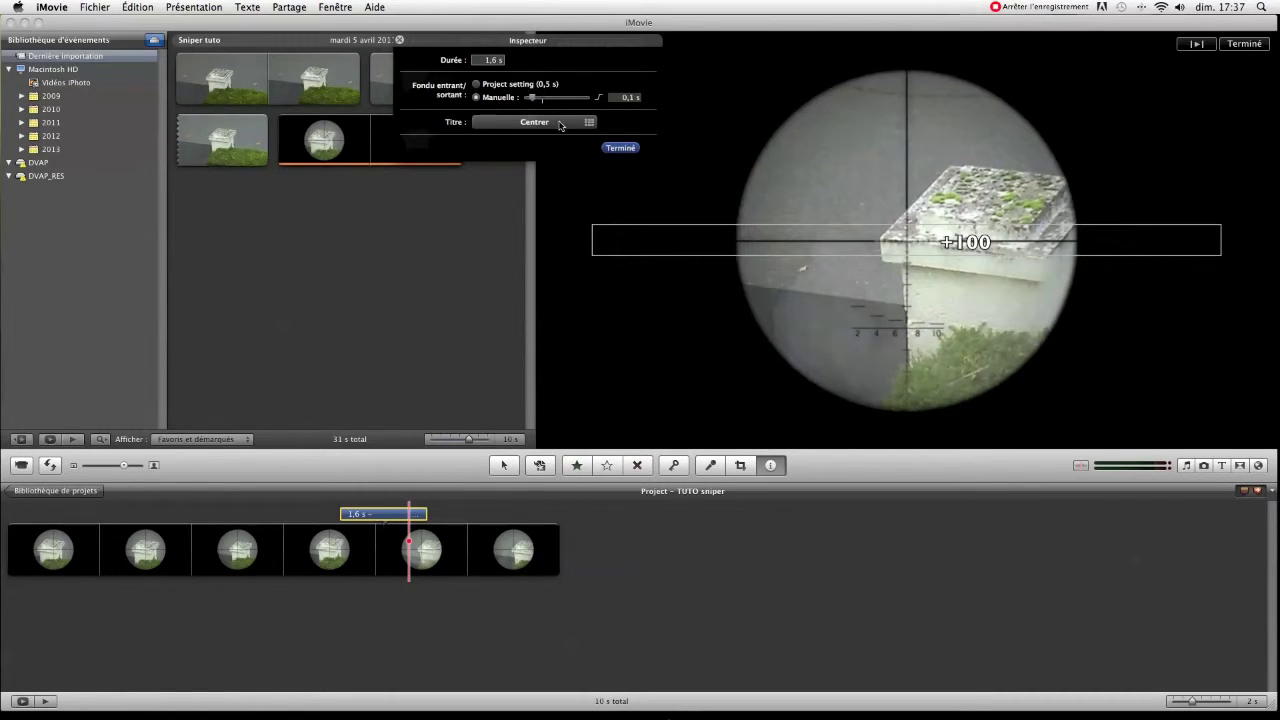
pyautogui.click(620, 148)
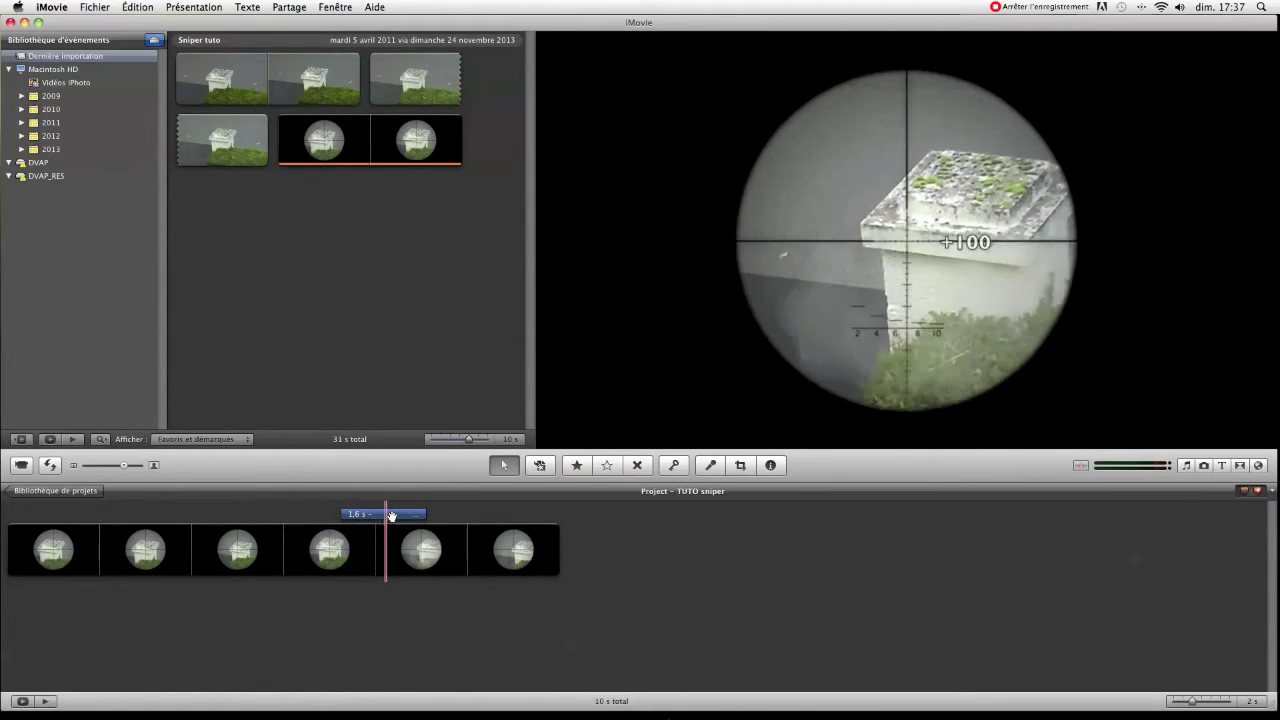
pyautogui.click(768, 466)
pyautogui.click(412, 514)
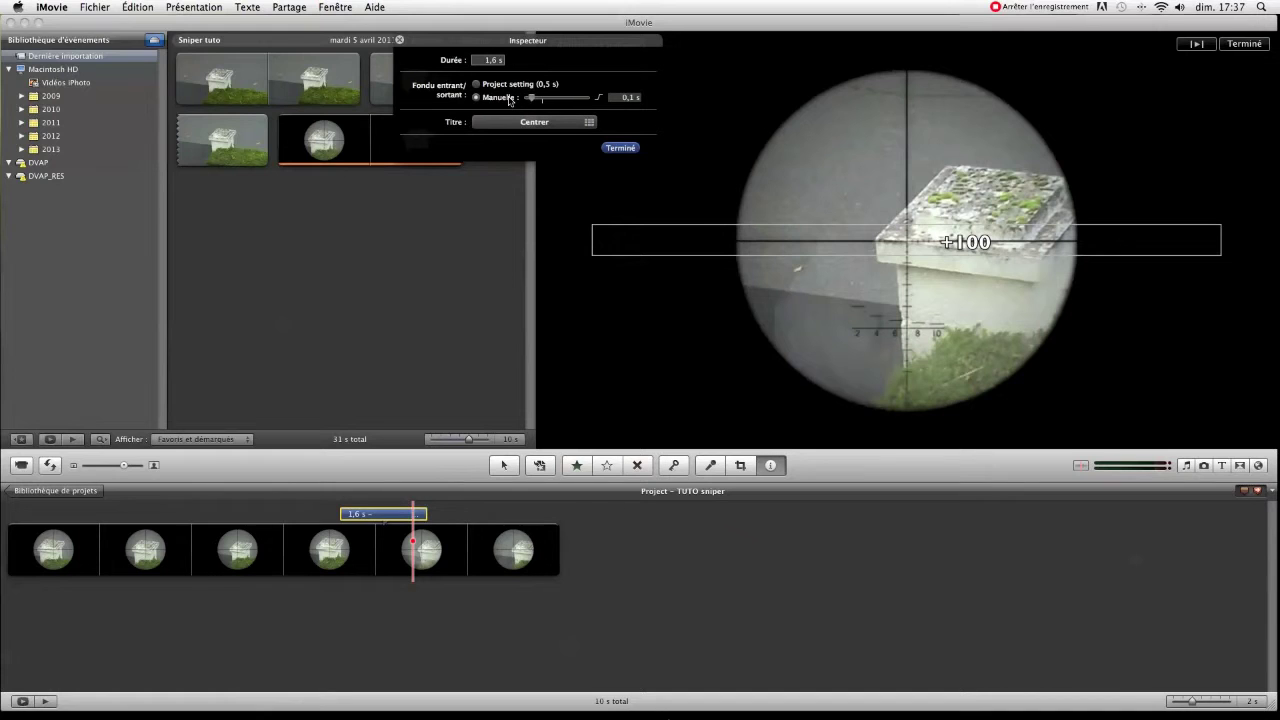
pyautogui.click(620, 148)
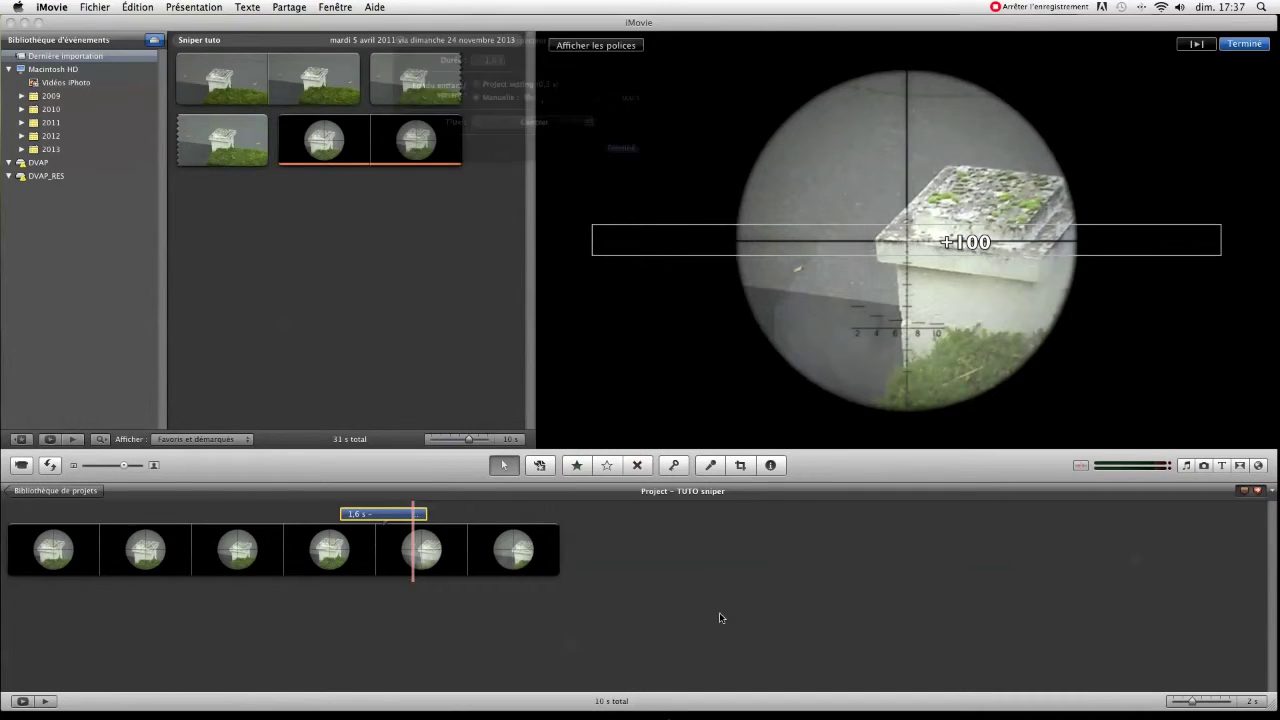
# - Change the +100 title's font to Futura in its condensed extra-bold style and finish editing the title
pyautogui.click(396, 513)
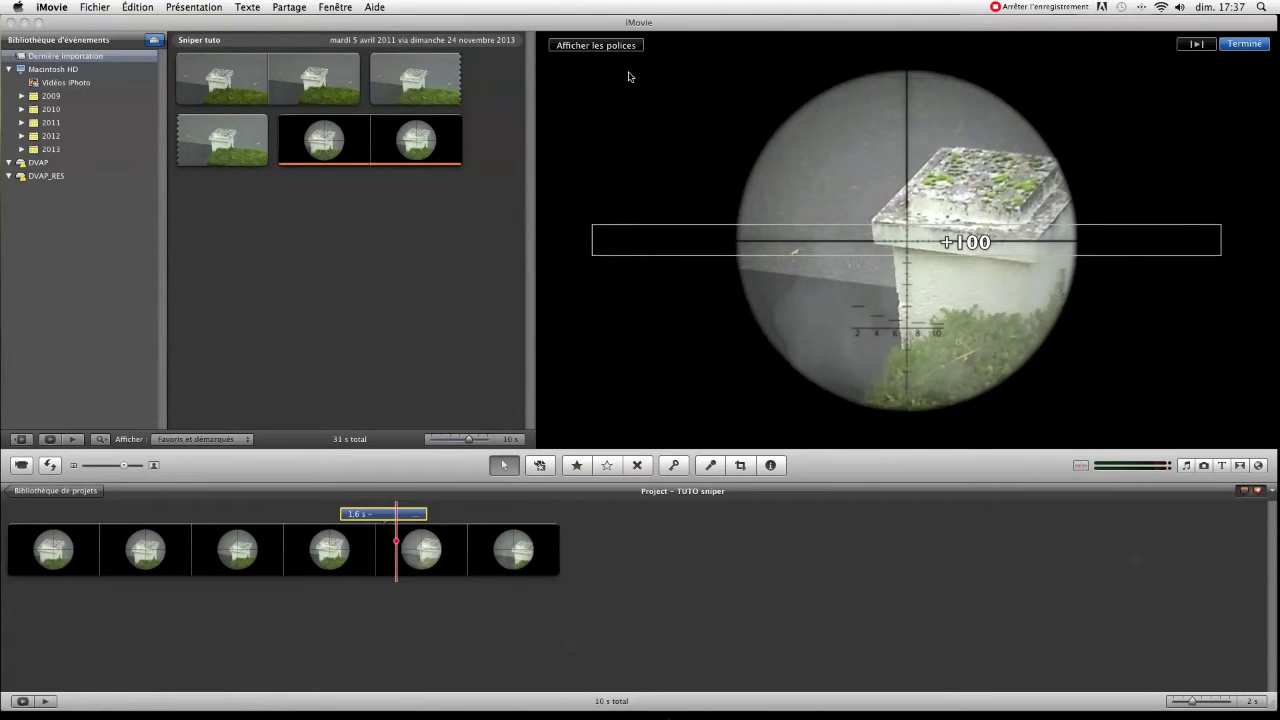
pyautogui.click(613, 46)
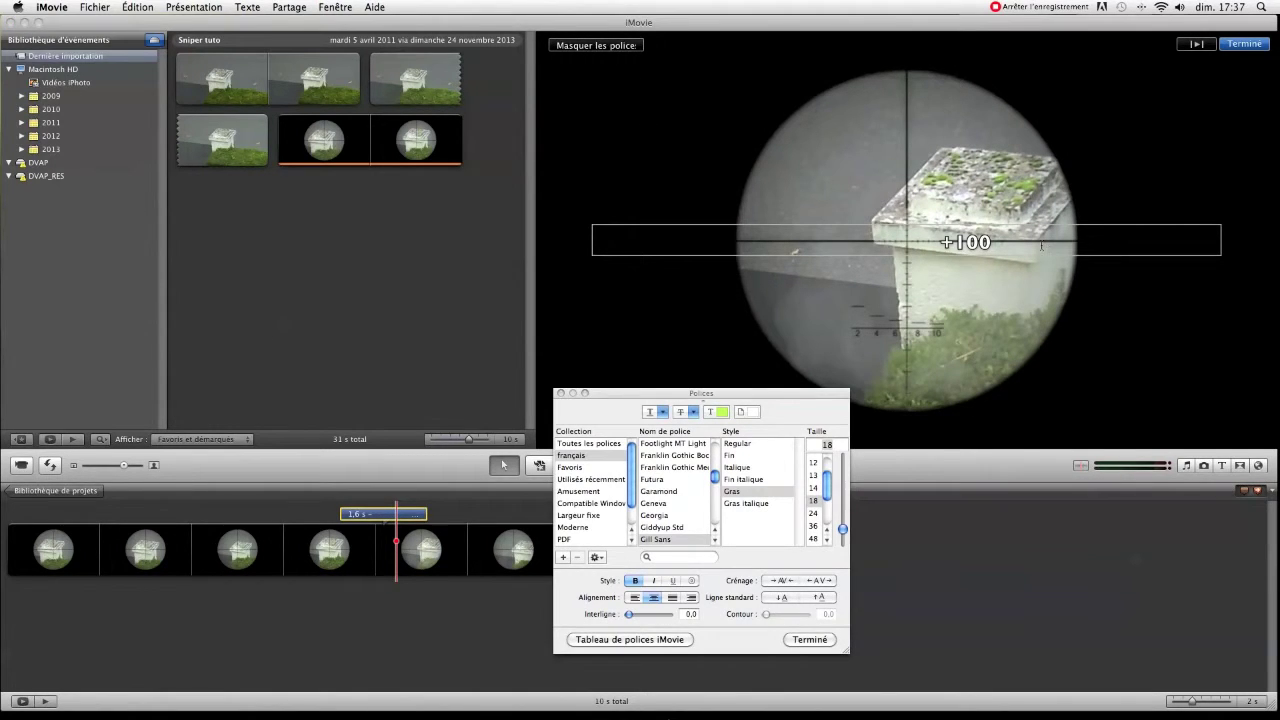
pyautogui.tripleClick(904, 245)
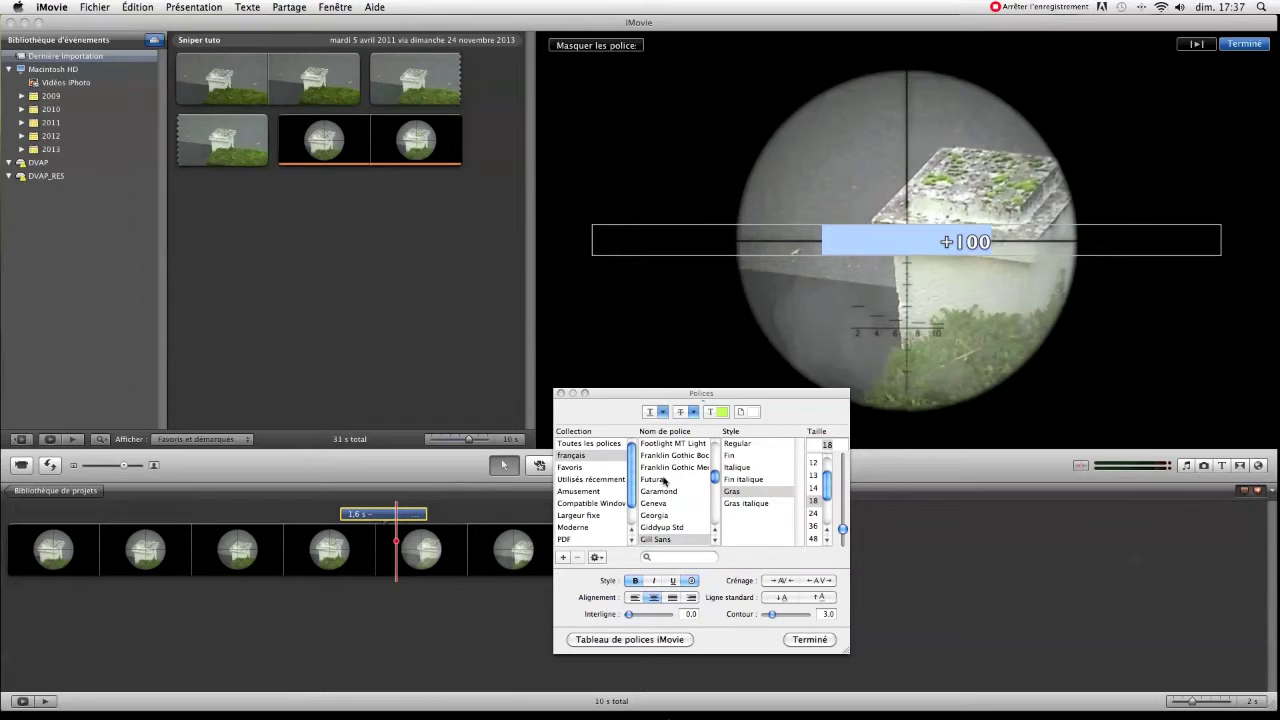
pyautogui.click(663, 481)
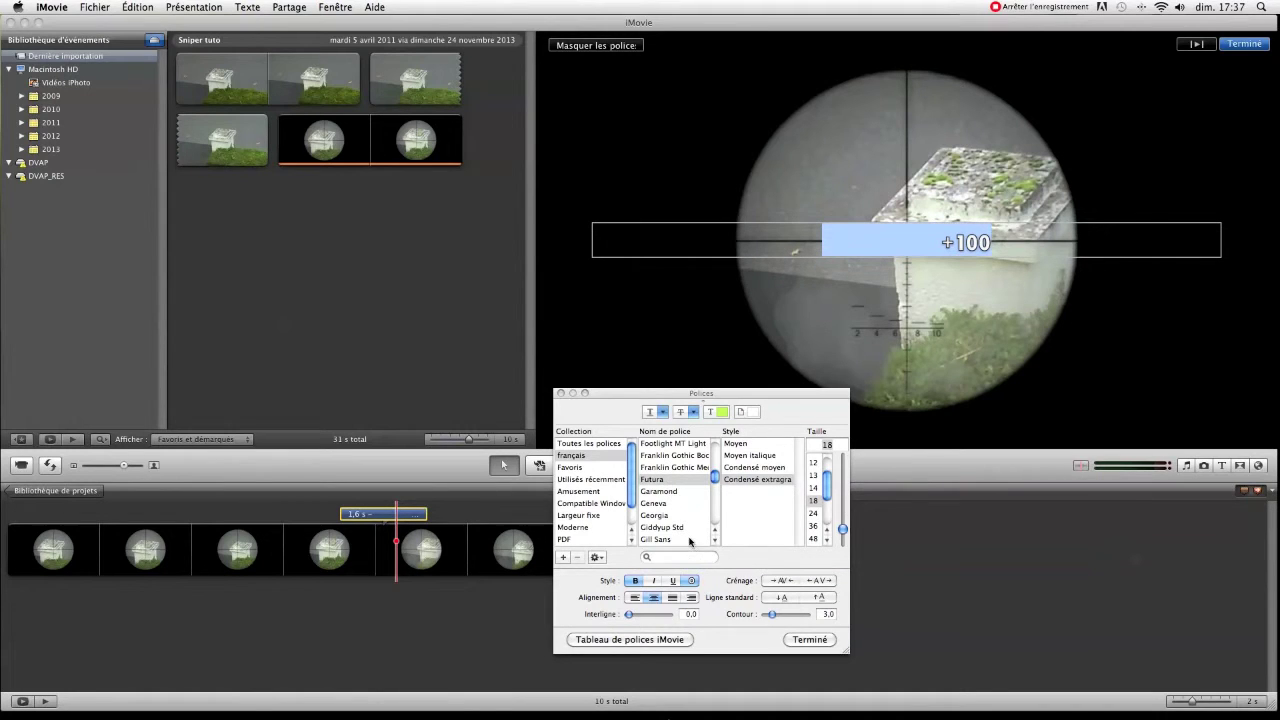
pyautogui.click(808, 640)
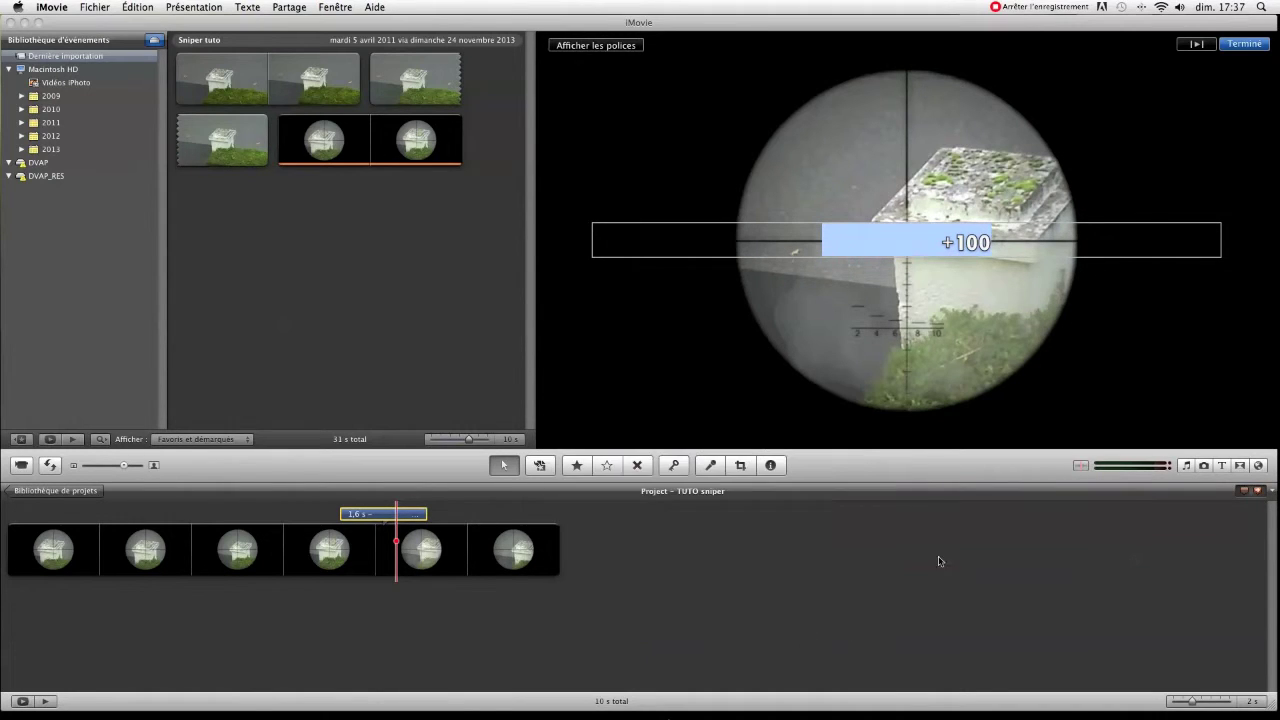
pyautogui.click(1240, 43)
# - Play the scope clip repeatedly from before the impact to review the shot and the timing of the +100 title
pyautogui.moveTo(486, 545); pyautogui.dragTo(256, 545)
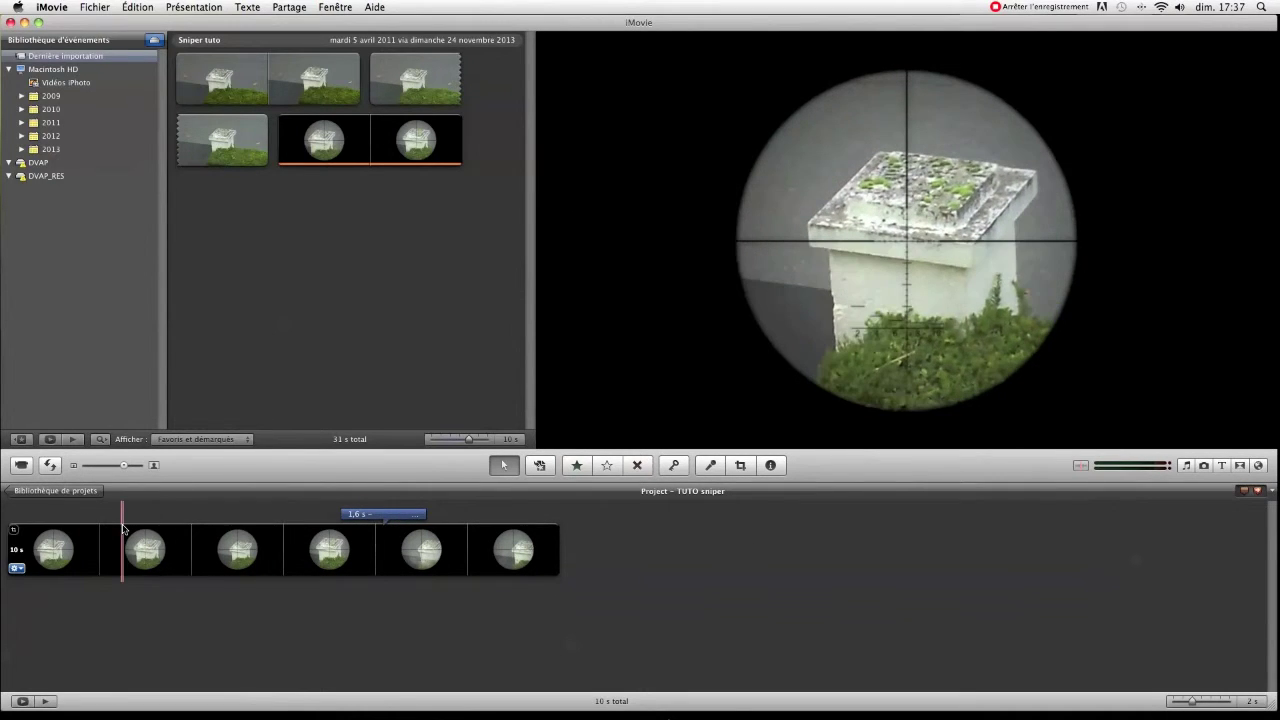
pyautogui.press('space')
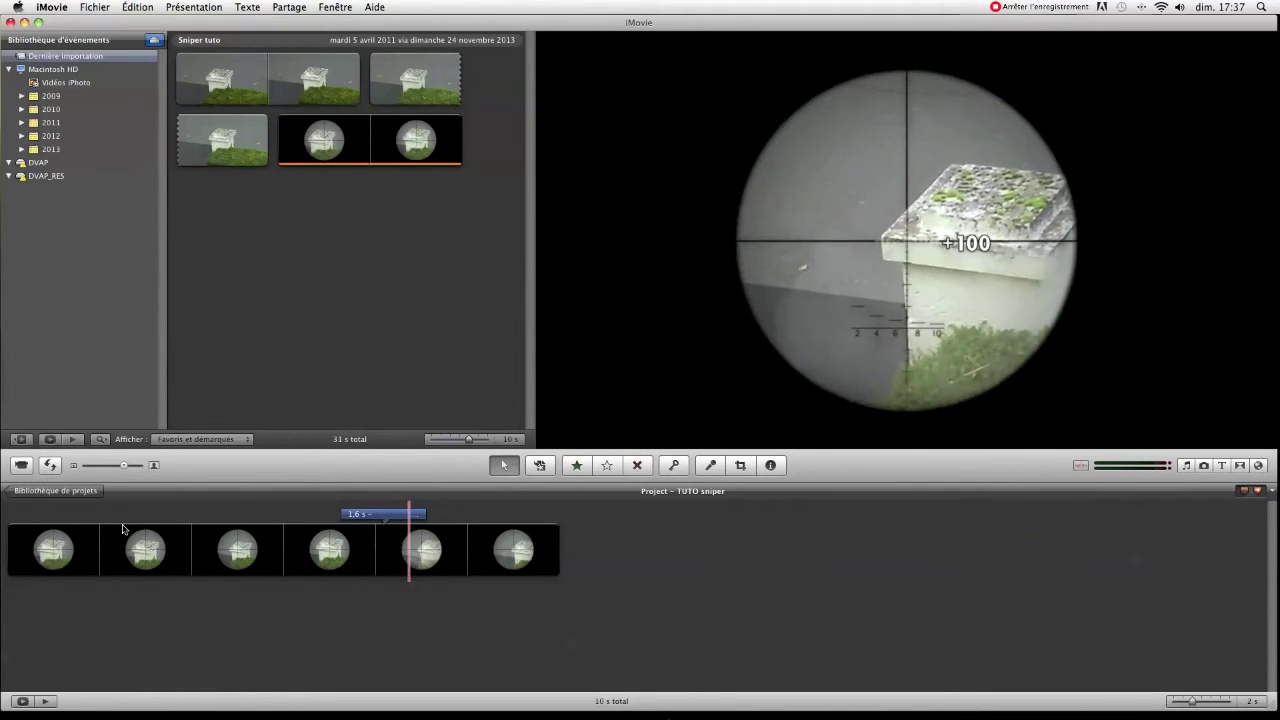
pyautogui.click(252, 530)
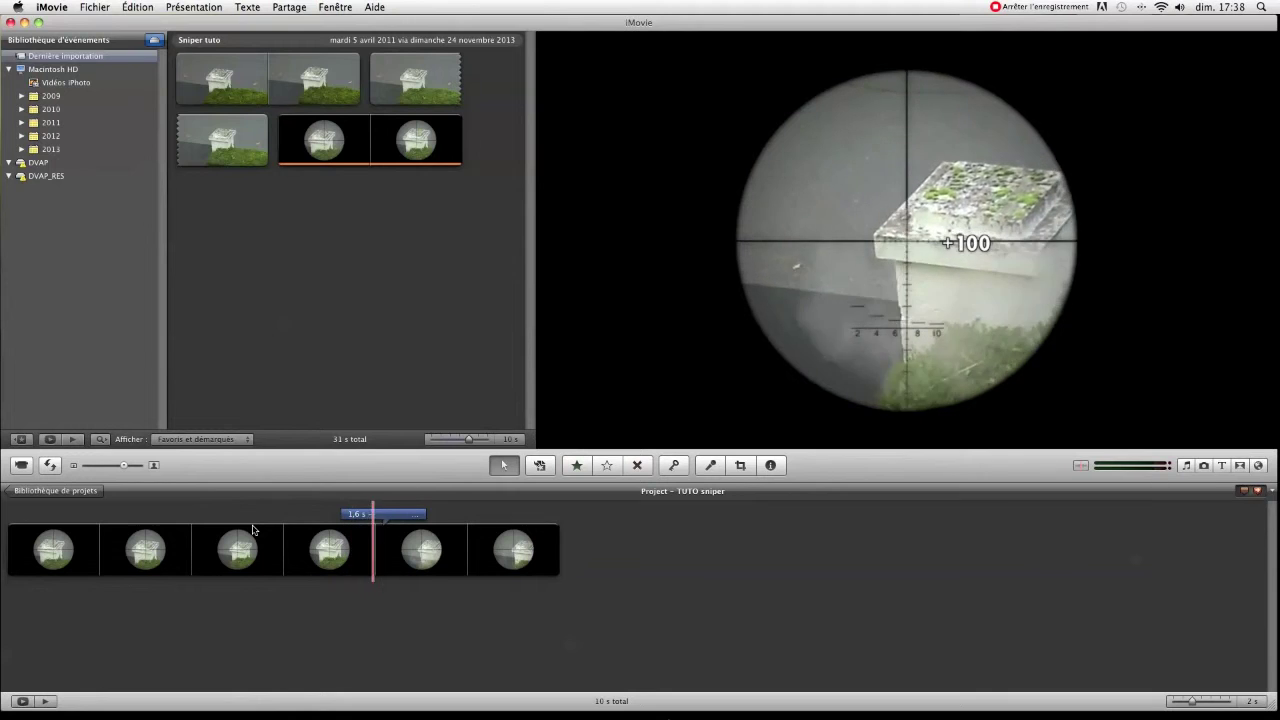
pyautogui.click(278, 530)
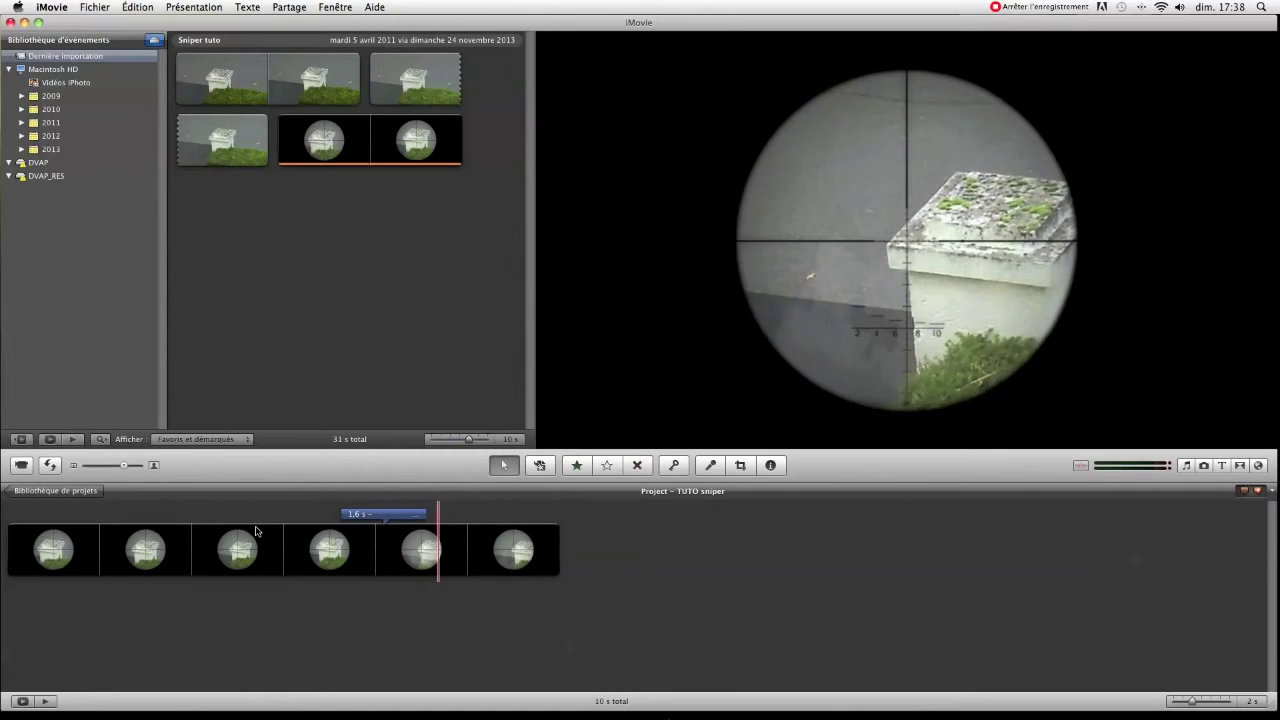
pyautogui.click(255, 530)
pyautogui.click(225, 535)
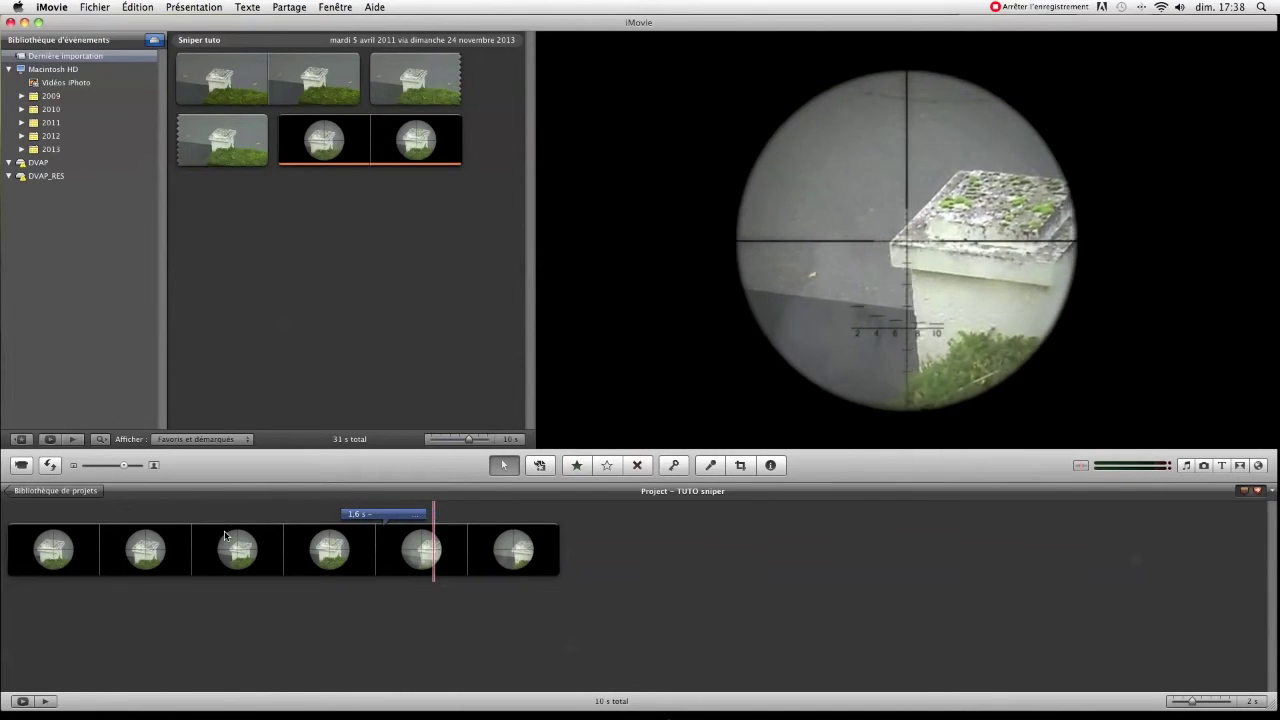
pyautogui.press('space')
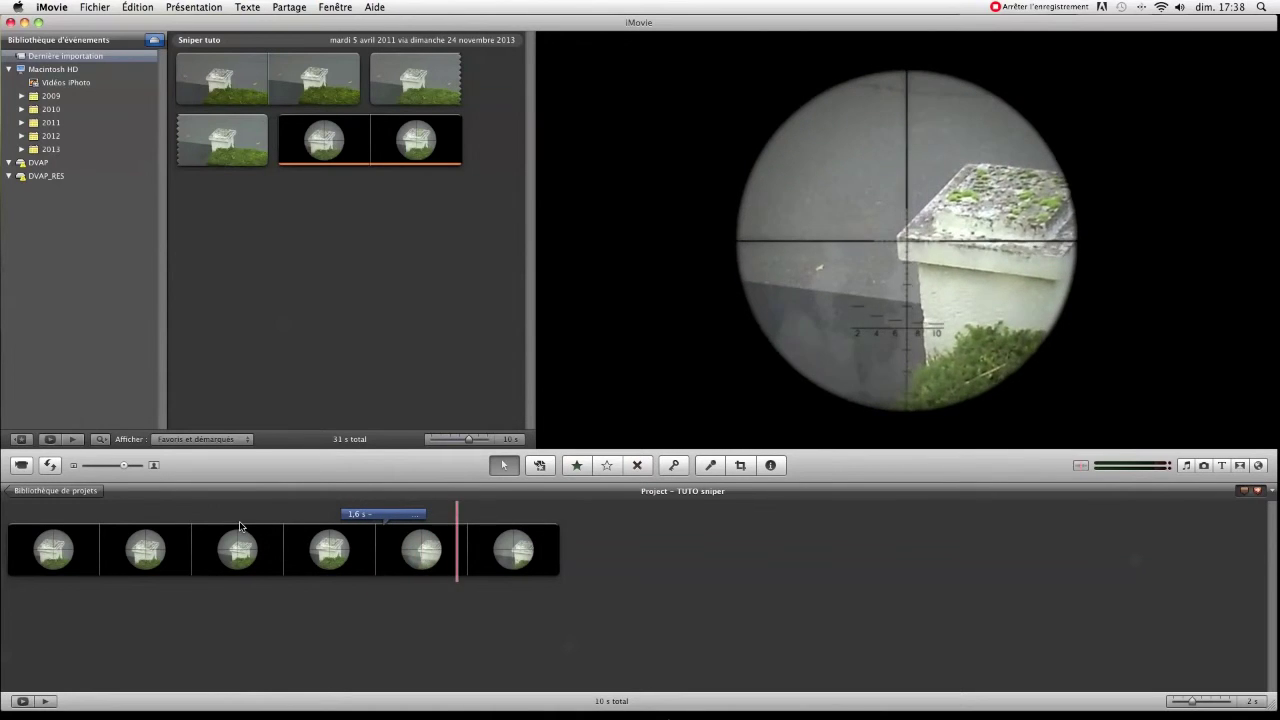
pyautogui.click(260, 527)
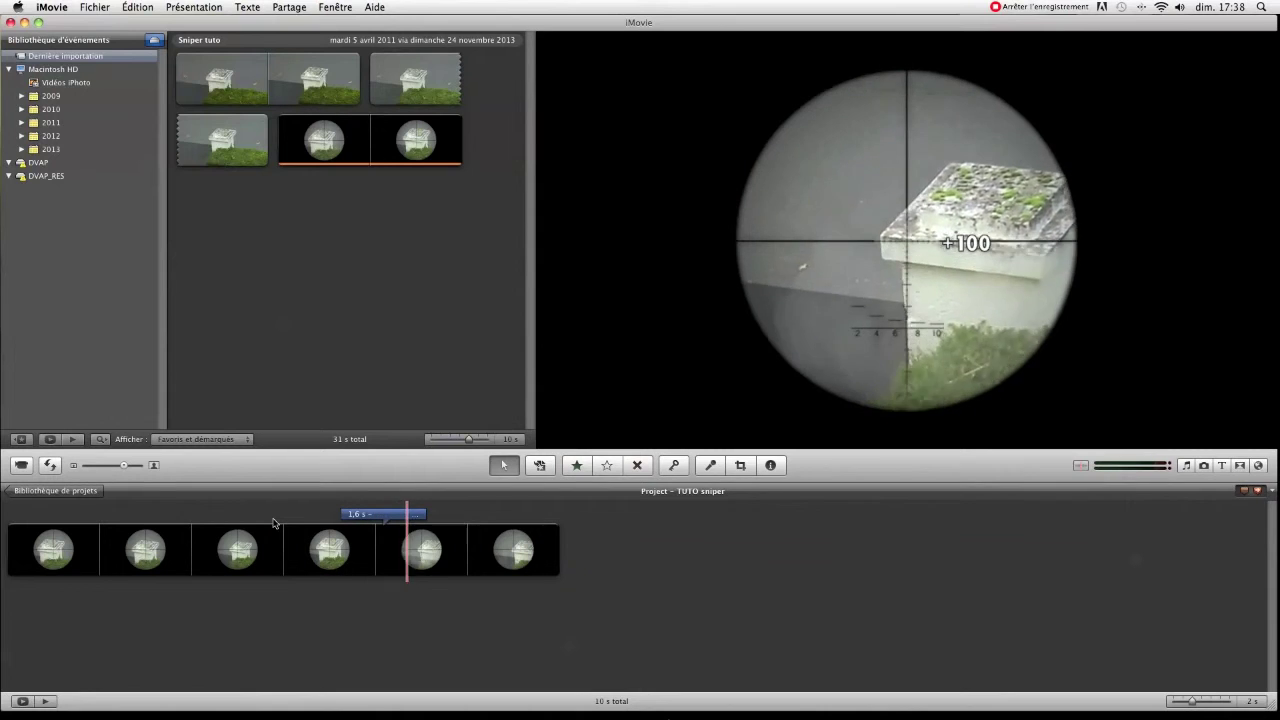
pyautogui.click(202, 540)
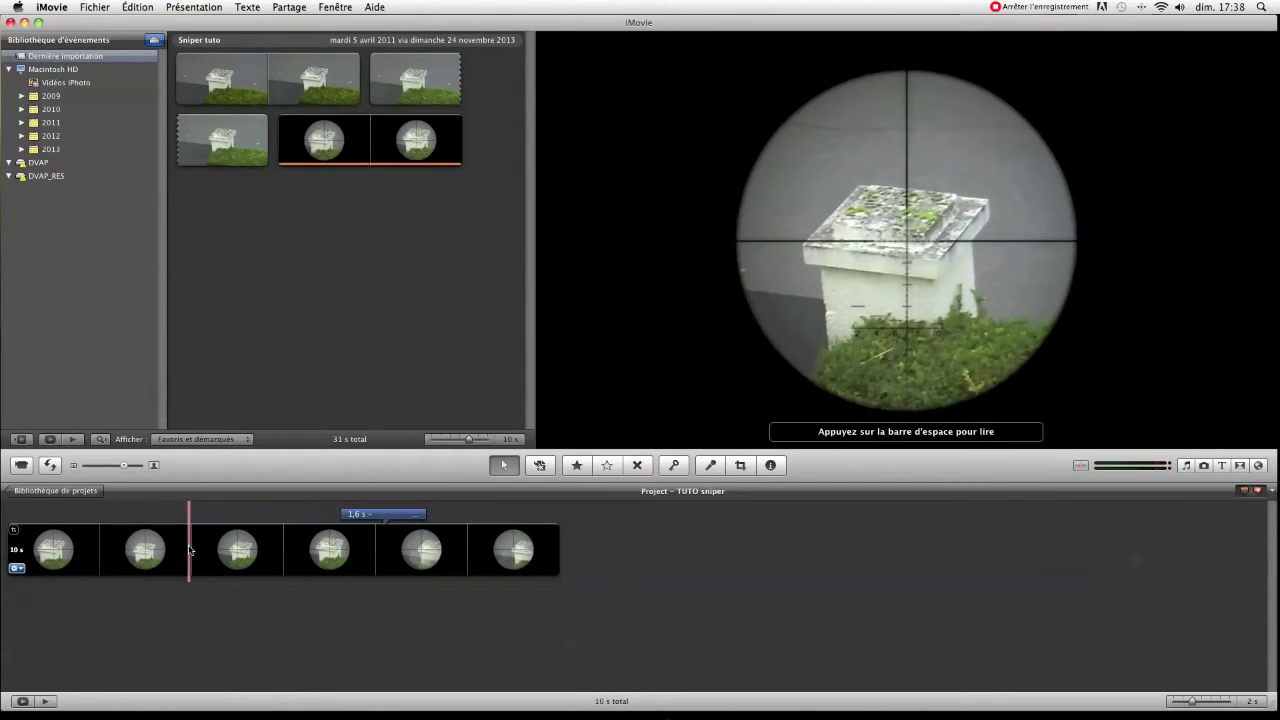
pyautogui.press('space')
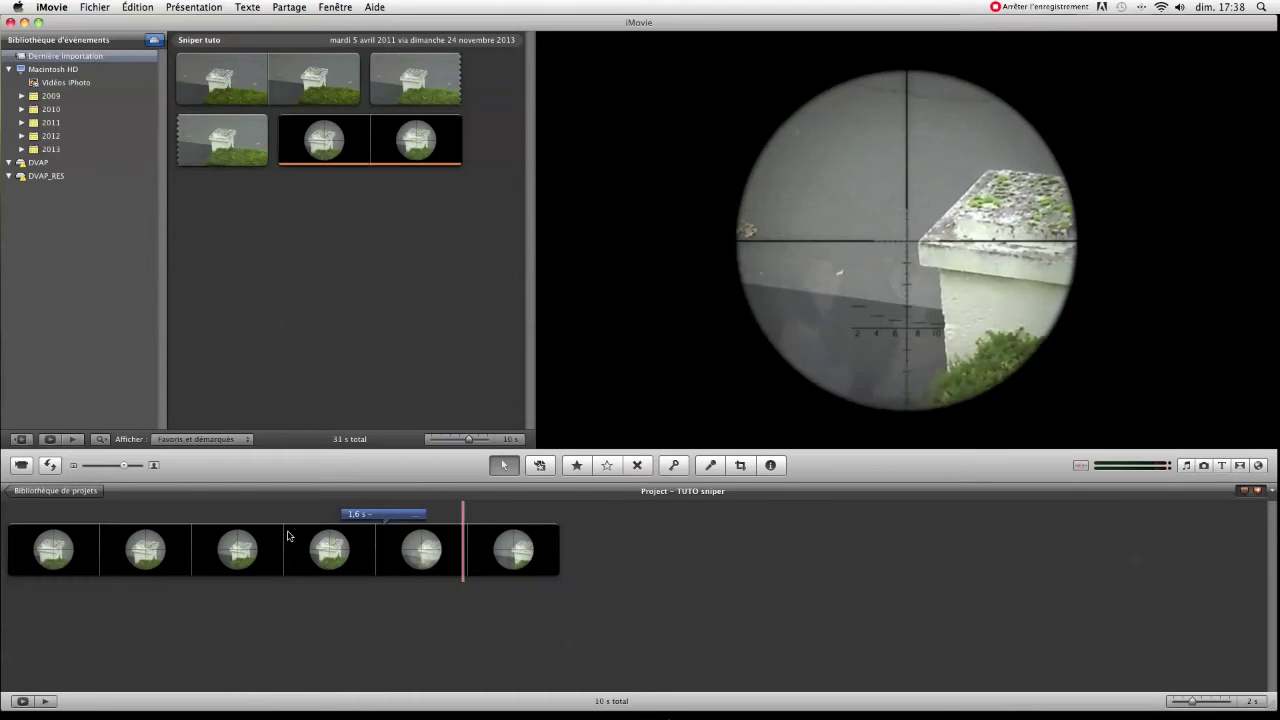
pyautogui.press('space')
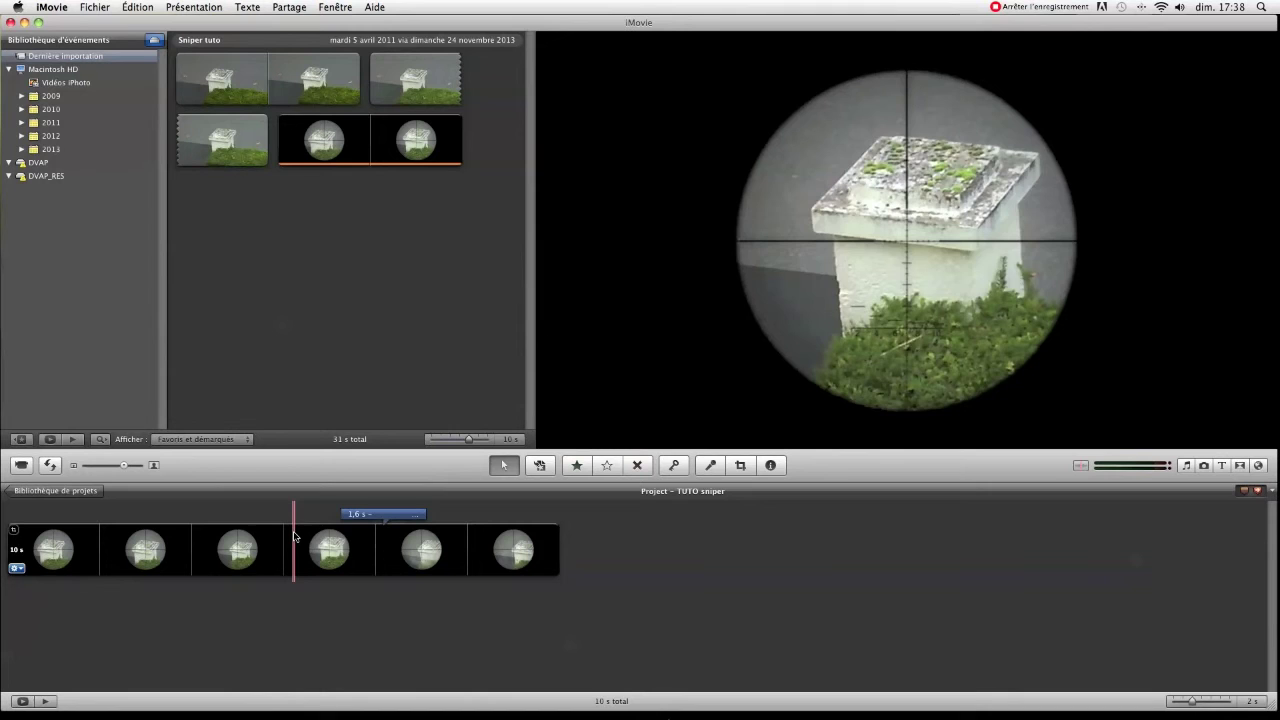
pyautogui.press('space')
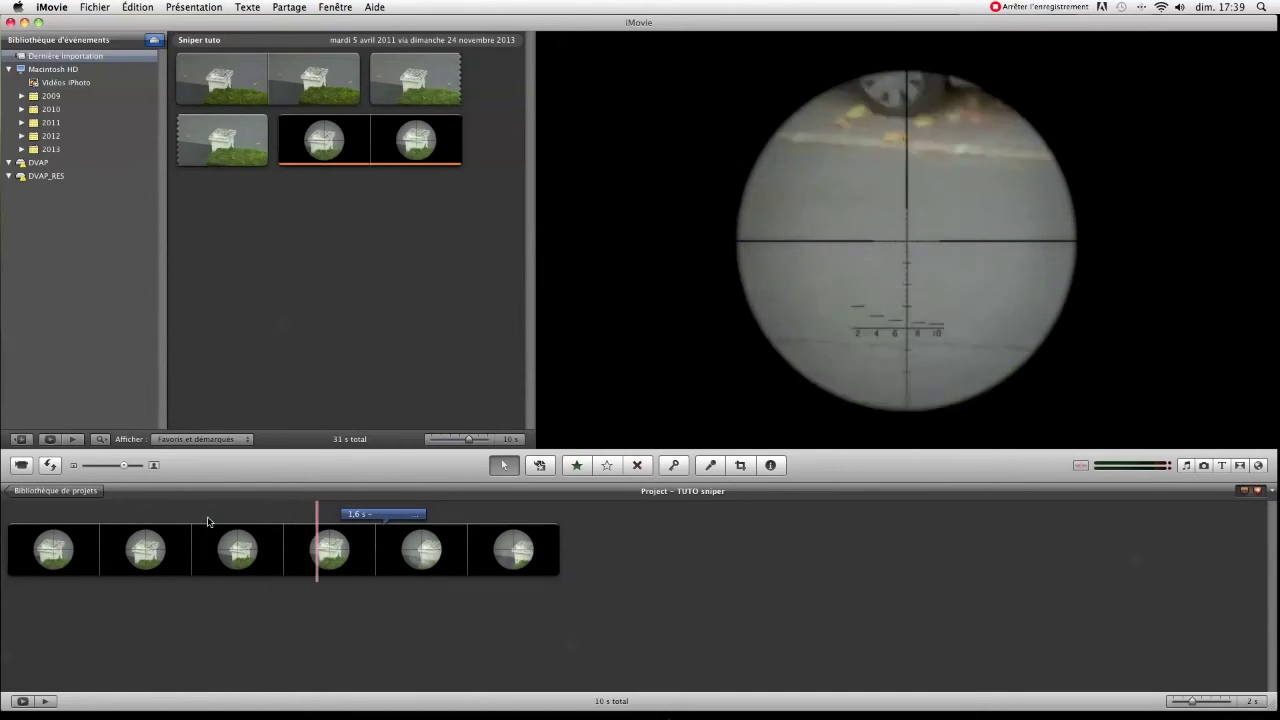